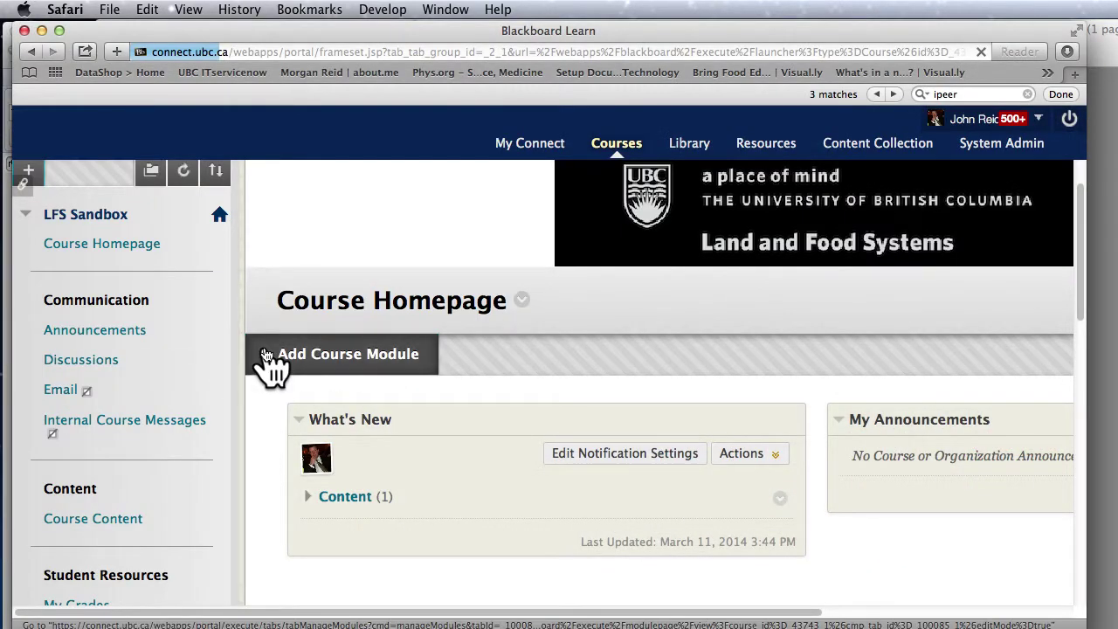
Step: Make the iPeer tool available in the LFS Sandbox course's Tool Availability settings and submit the change
{"action": "scroll", "coordinate": [234, 471], "scroll_direction": "down", "scroll_amount": 10}
{"action": "scroll", "coordinate": [234, 472], "scroll_direction": "down", "scroll_amount": 5}
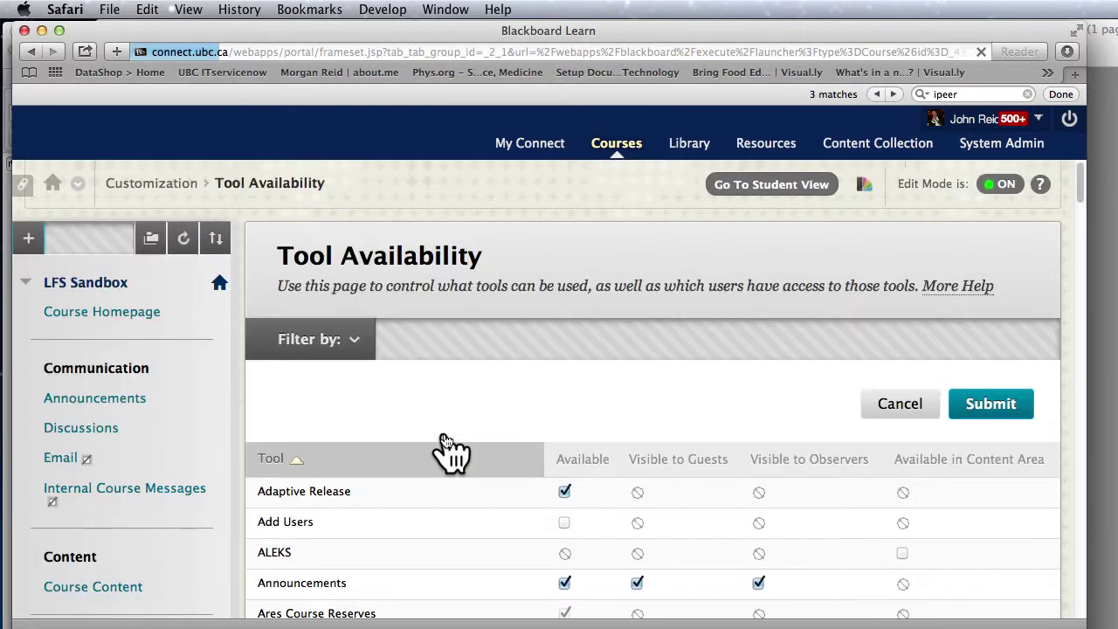
{"action": "key", "text": "super+g"}
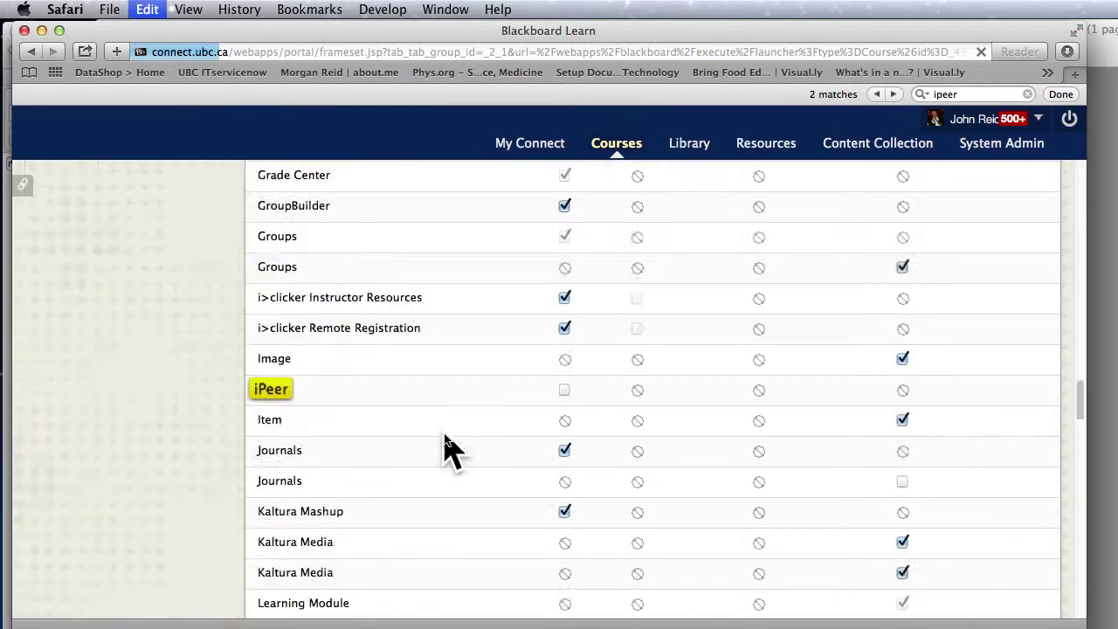
{"action": "left_click", "coordinate": [564, 390]}
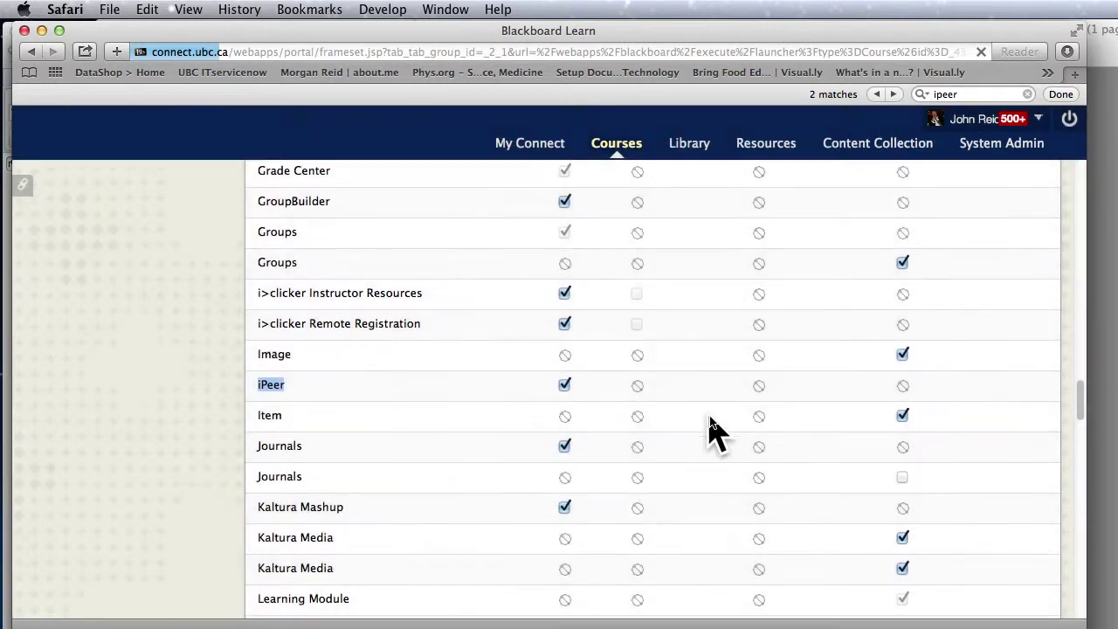
{"action": "scroll", "coordinate": [711, 430], "scroll_direction": "down", "scroll_amount": 5}
{"action": "scroll", "coordinate": [711, 429], "scroll_direction": "down", "scroll_amount": 10}
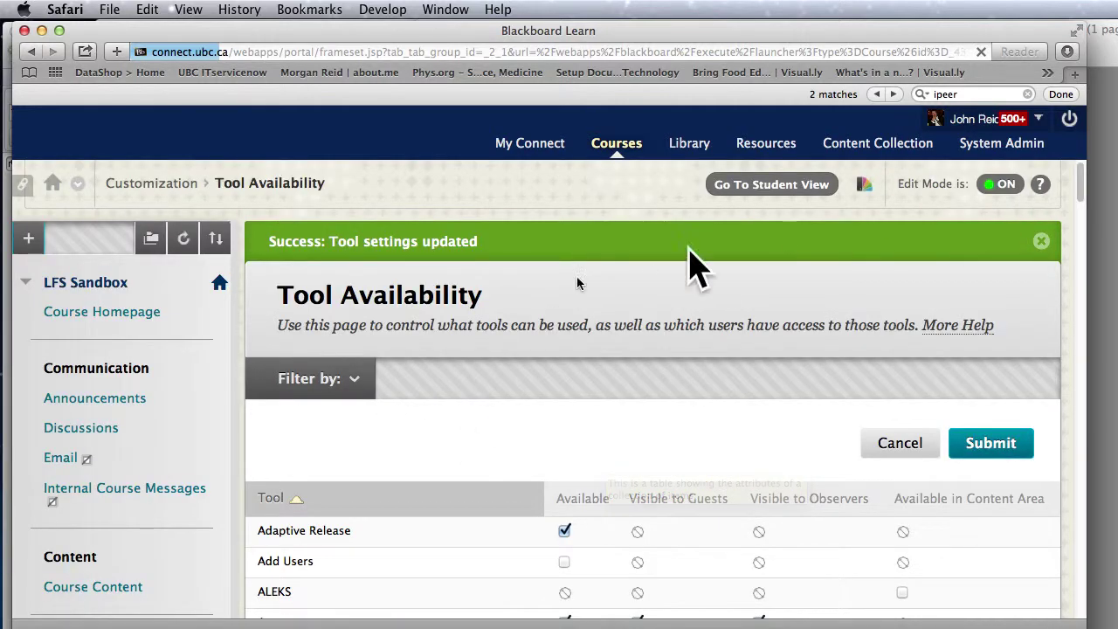
Step: Open iPeer from the course tools and look over its course connection form, including the Faculty/Department options
{"action": "scroll", "coordinate": [207, 406], "scroll_direction": "down", "scroll_amount": 5}
{"action": "scroll", "coordinate": [207, 406], "scroll_direction": "down", "scroll_amount": 10}
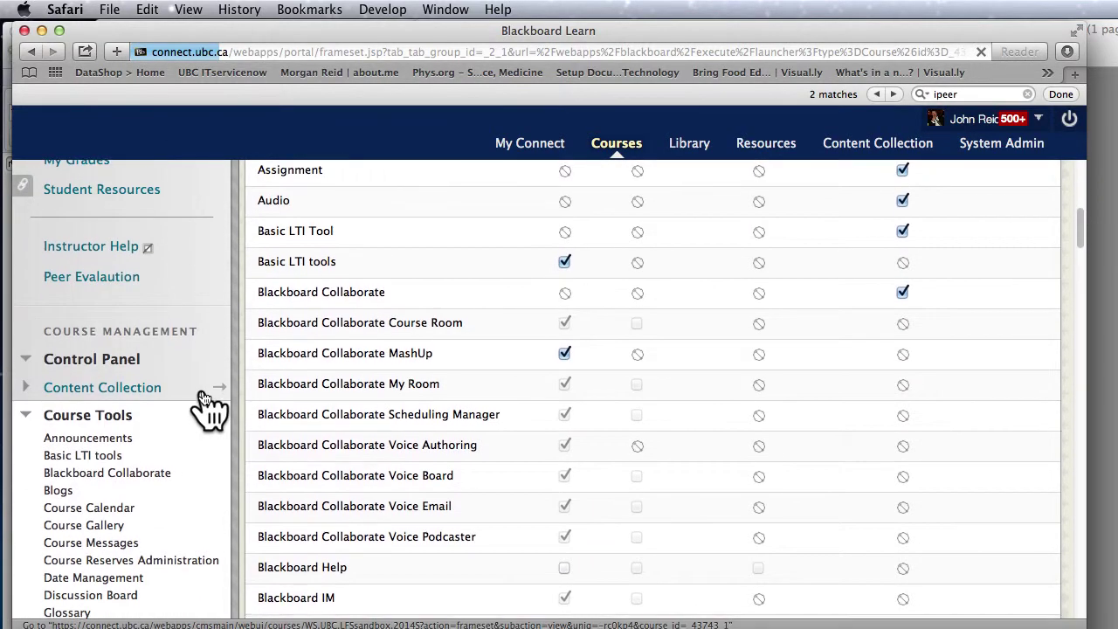
{"action": "scroll", "coordinate": [207, 406], "scroll_direction": "down", "scroll_amount": 1}
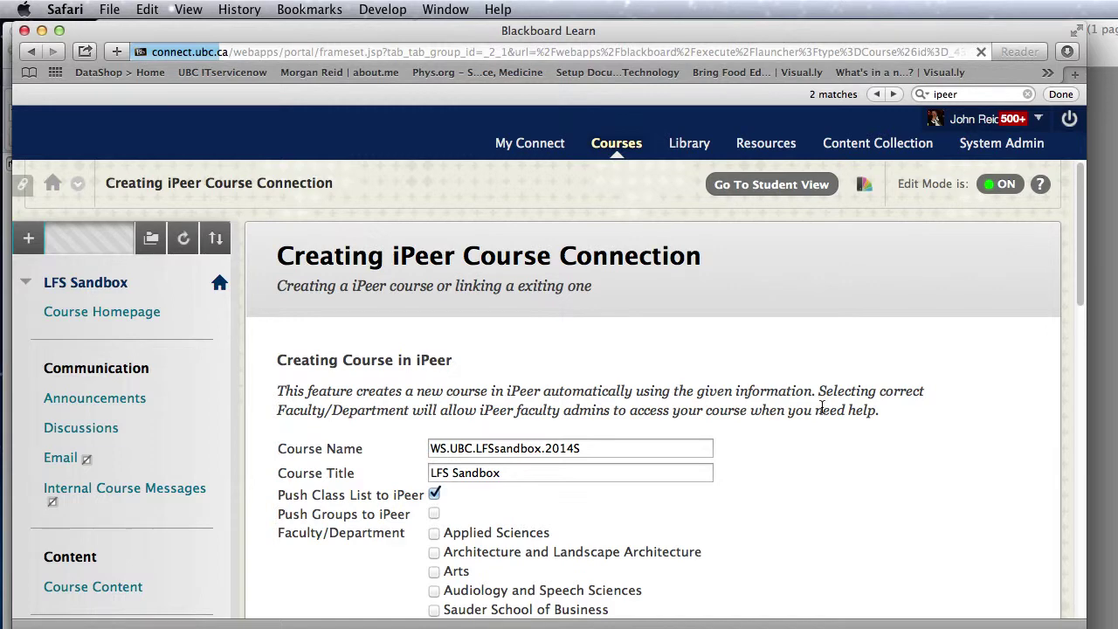
{"action": "scroll", "coordinate": [822, 408], "scroll_direction": "down", "scroll_amount": 5}
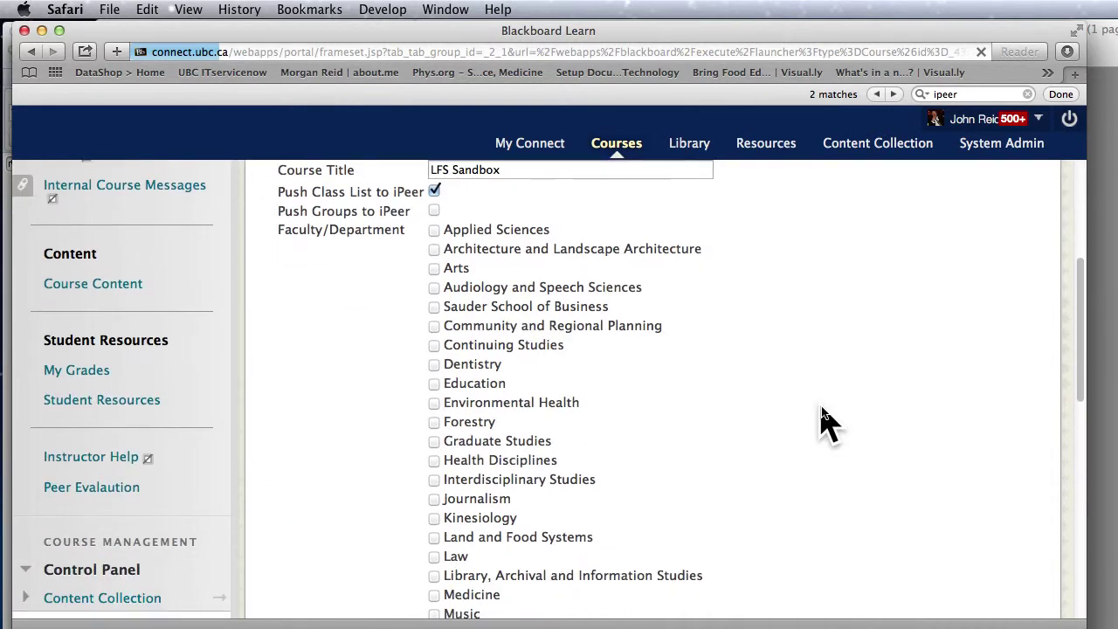
Step: Switch to the iPeeratUBC.rtf outline in TextEdit and correct "Enabe" to "Enable" in item 3
{"action": "key", "text": "super+Tab"}
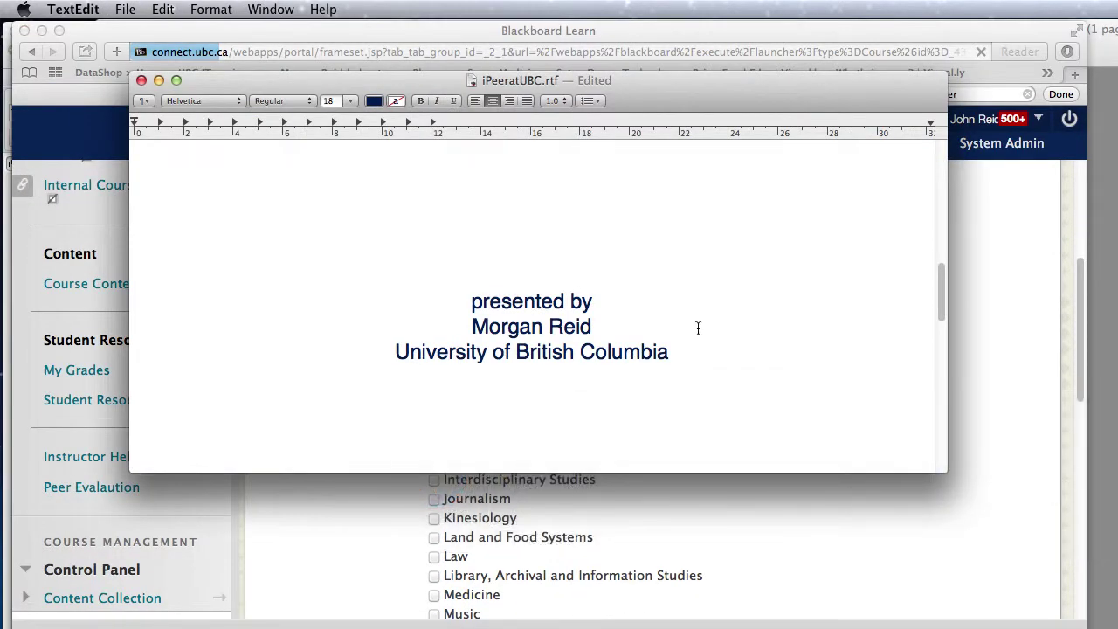
{"action": "scroll", "coordinate": [702, 329], "scroll_direction": "down", "scroll_amount": 5}
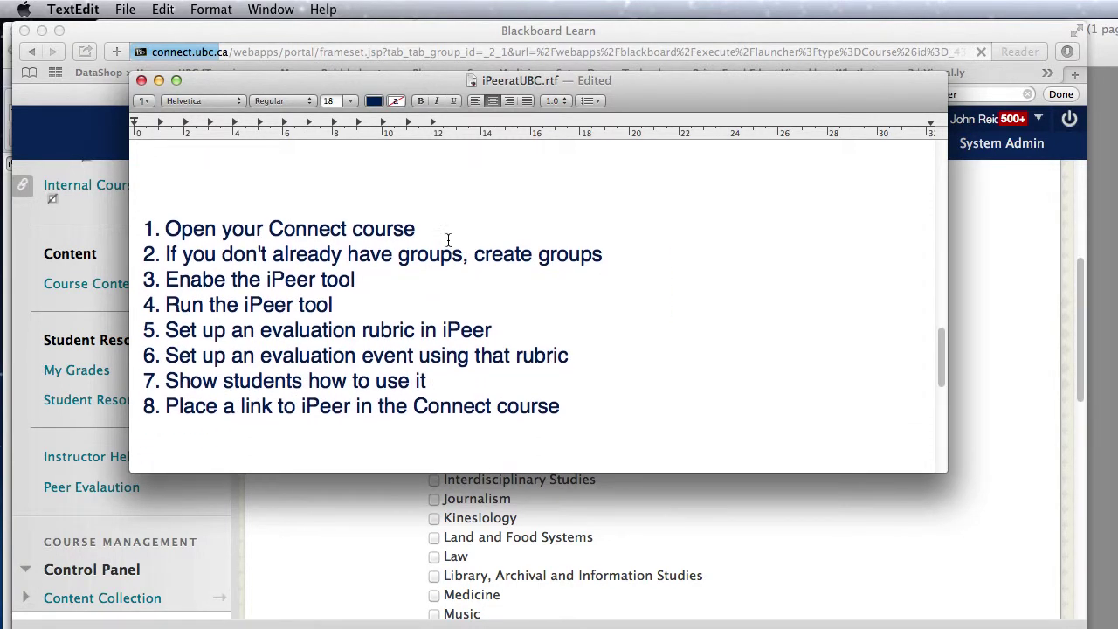
{"action": "left_click_drag", "start_coordinate": [416, 229], "coordinate": [158, 221]}
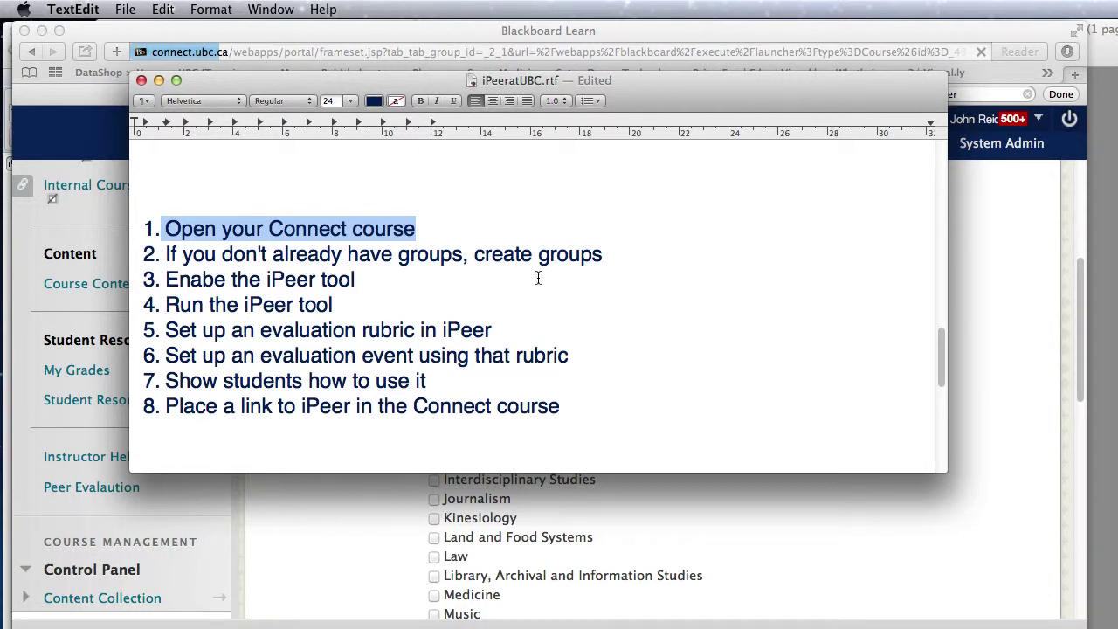
{"action": "left_click", "coordinate": [218, 278]}
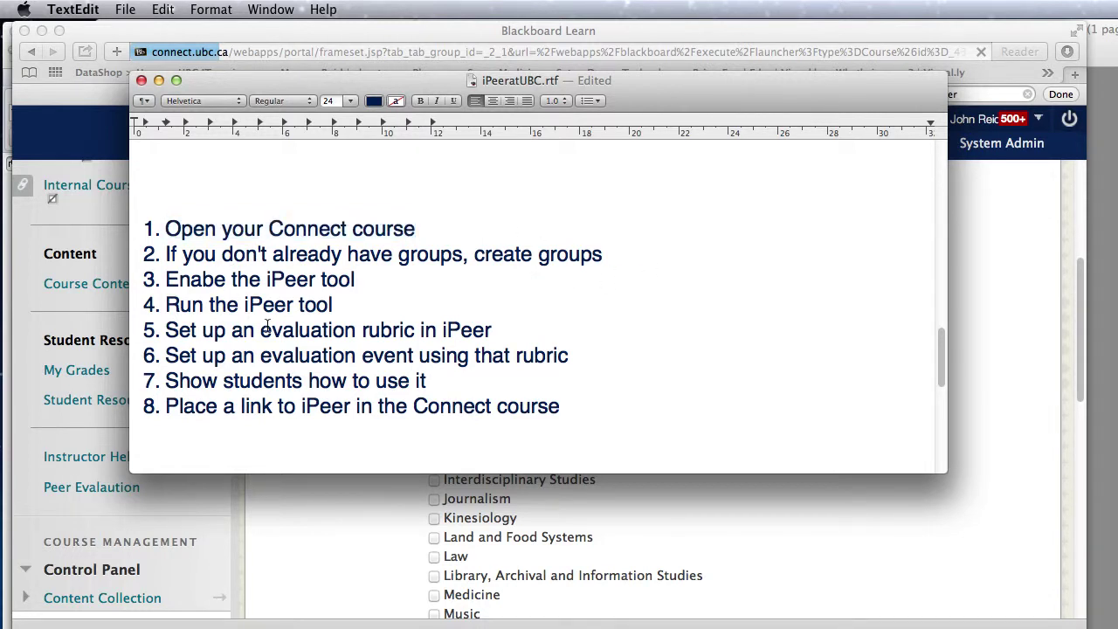
{"action": "type", "text": "l"}
Step: Read through the outline's remaining items one by one, highlighting each, from creating groups to placing the iPeer link in the course
{"action": "left_click_drag", "start_coordinate": [613, 253], "coordinate": [164, 255]}
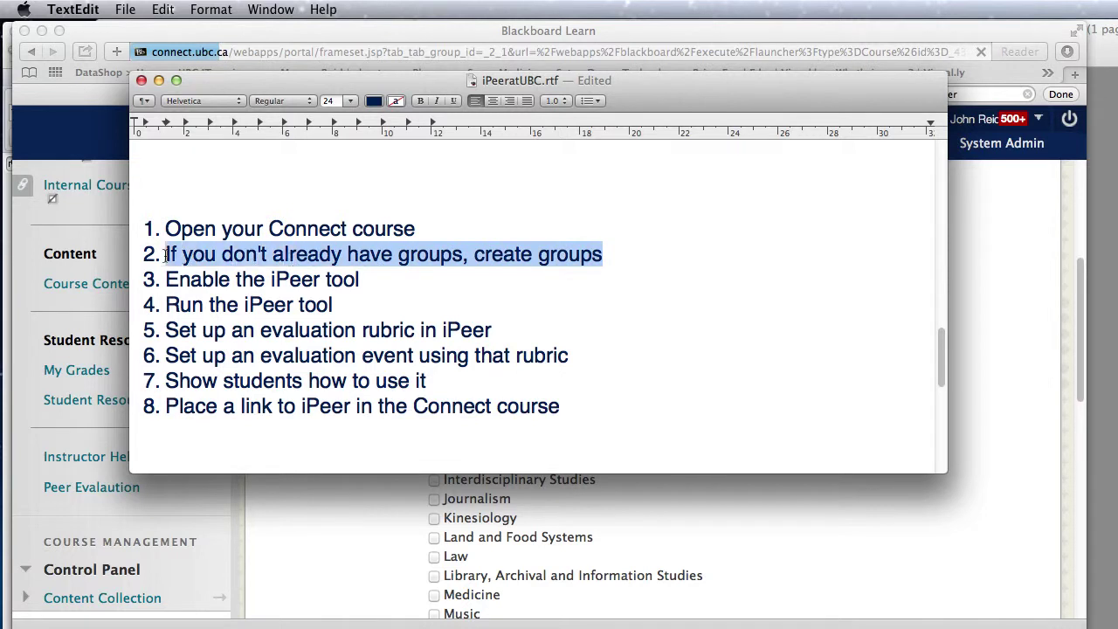
{"action": "left_click", "coordinate": [567, 320]}
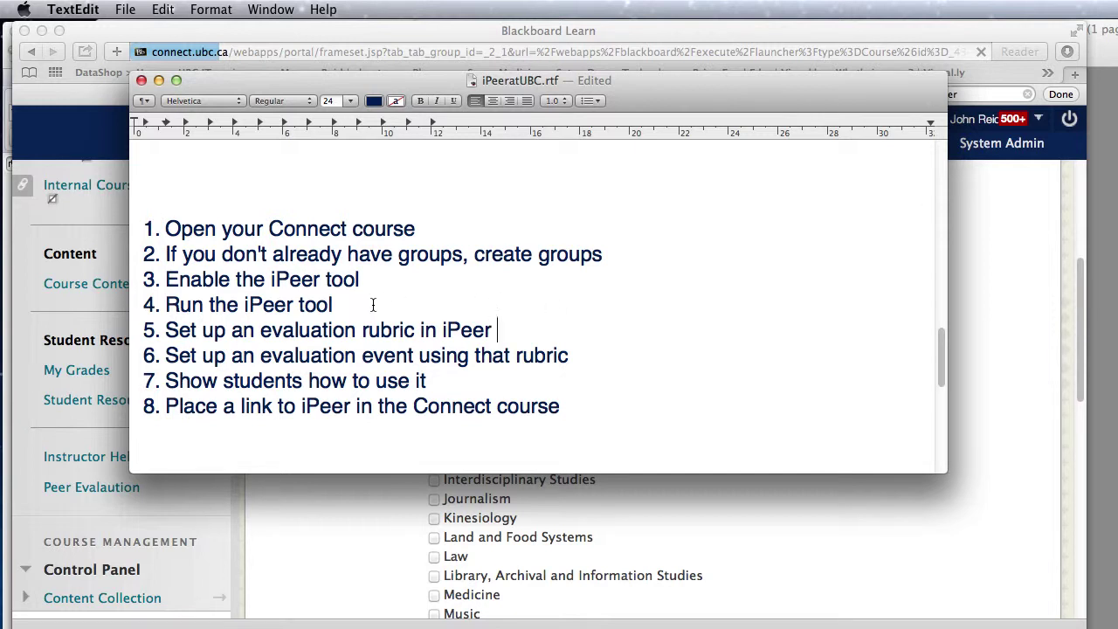
{"action": "left_click_drag", "start_coordinate": [373, 304], "coordinate": [152, 300]}
{"action": "left_click", "coordinate": [315, 300]}
{"action": "left_click_drag", "start_coordinate": [353, 302], "coordinate": [155, 299]}
{"action": "left_click", "coordinate": [340, 305]}
{"action": "left_click_drag", "start_coordinate": [547, 331], "coordinate": [163, 331]}
{"action": "left_click", "coordinate": [299, 330]}
{"action": "left_click_drag", "start_coordinate": [416, 330], "coordinate": [261, 330]}
{"action": "double_click", "coordinate": [388, 329]}
{"action": "left_click", "coordinate": [392, 330]}
{"action": "left_click_drag", "start_coordinate": [356, 357], "coordinate": [586, 354]}
{"action": "left_click", "coordinate": [603, 354]}
{"action": "left_click_drag", "start_coordinate": [445, 382], "coordinate": [164, 377]}
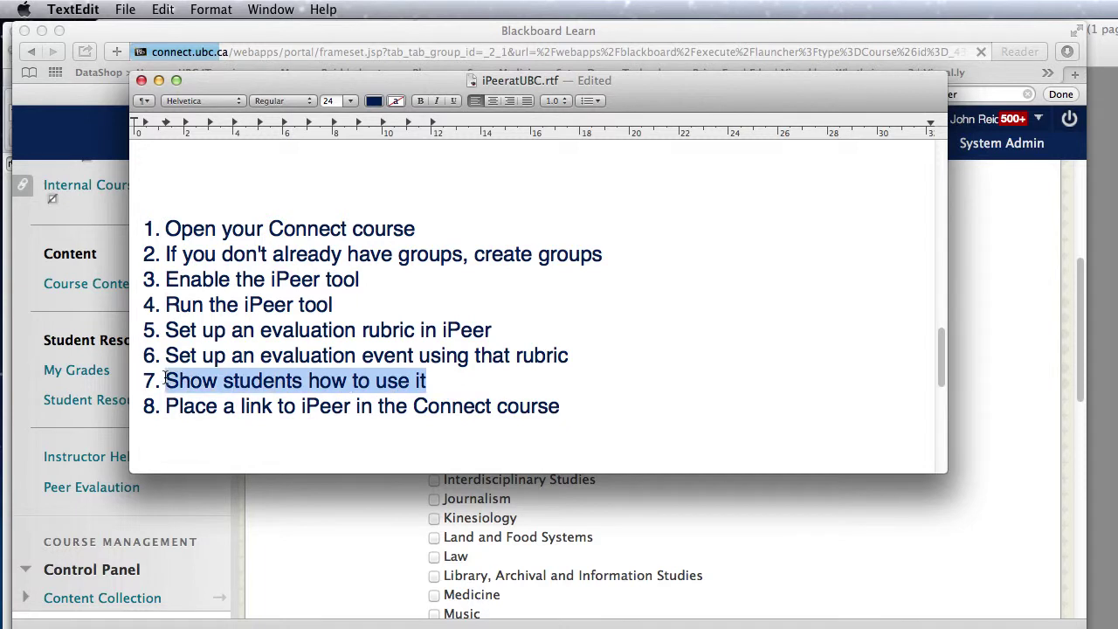
{"action": "left_click", "coordinate": [520, 397]}
{"action": "left_click_drag", "start_coordinate": [568, 407], "coordinate": [163, 407]}
{"action": "left_click", "coordinate": [601, 400]}
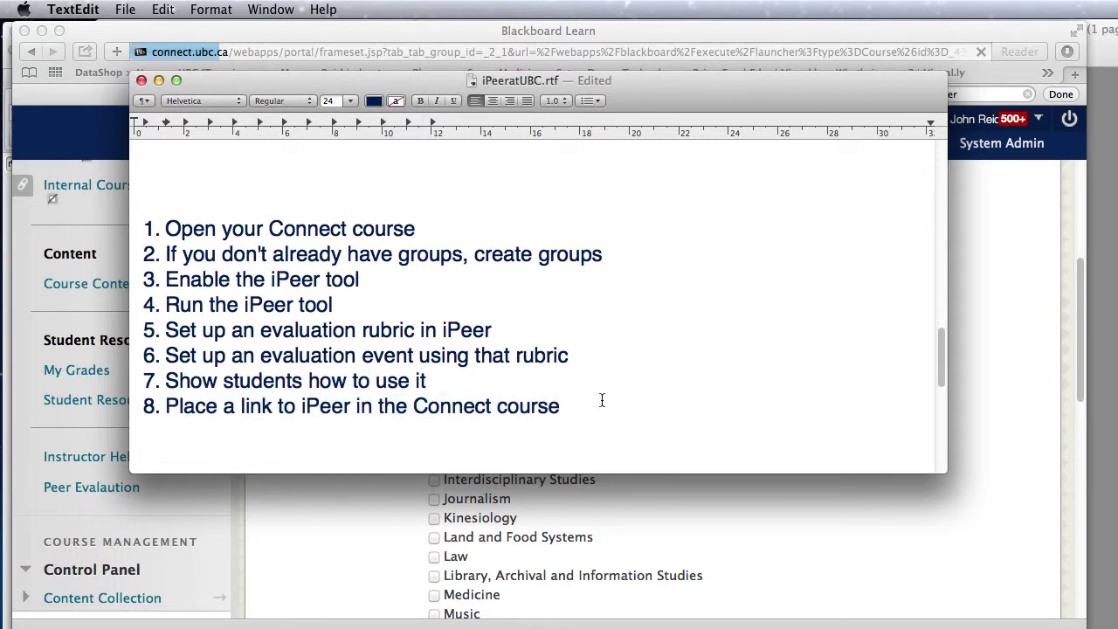
Step: Switch back to Blackboard in Safari and open the course's Groups page under Users and Groups
{"action": "left_click", "coordinate": [338, 533]}
{"action": "scroll", "coordinate": [340, 532], "scroll_direction": "up", "scroll_amount": 5}
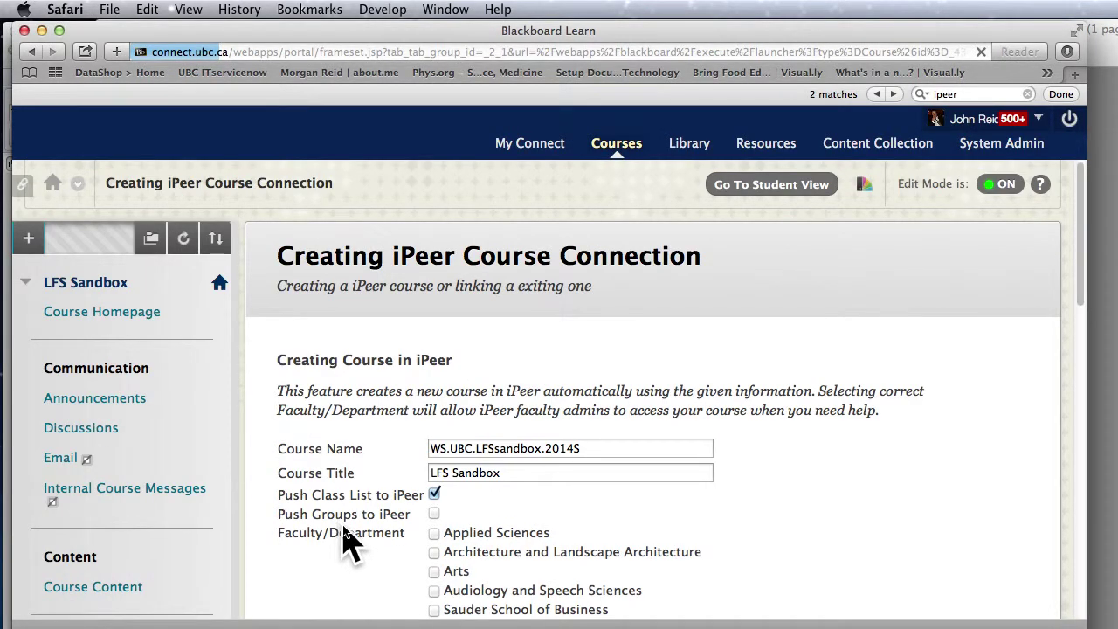
{"action": "scroll", "coordinate": [288, 537], "scroll_direction": "down", "scroll_amount": 10}
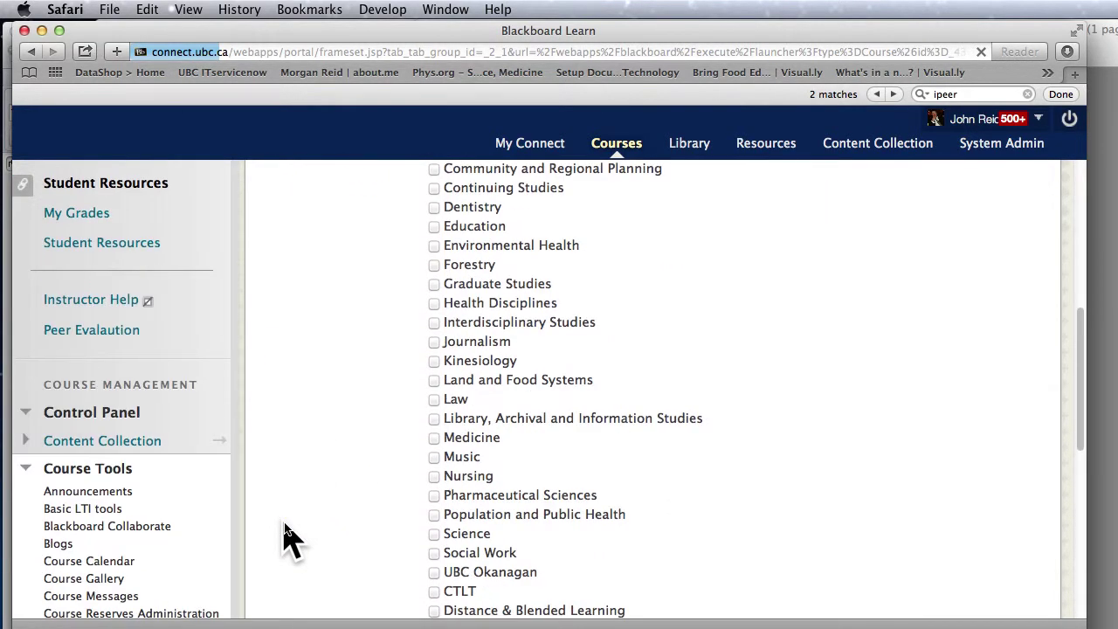
{"action": "scroll", "coordinate": [288, 537], "scroll_direction": "down", "scroll_amount": 10}
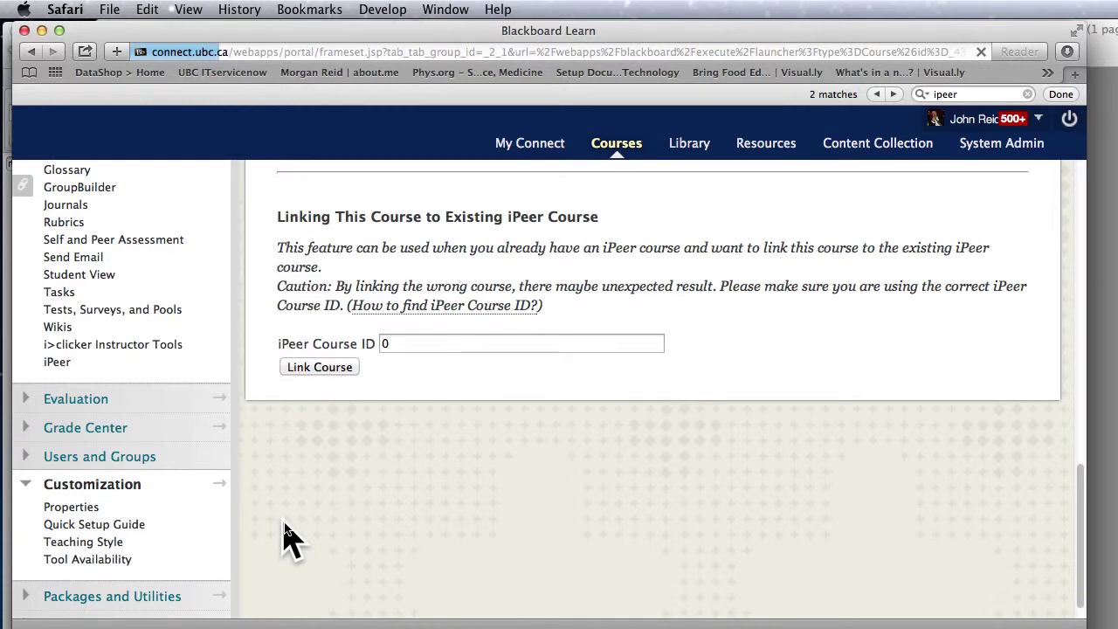
{"action": "left_click", "coordinate": [131, 456]}
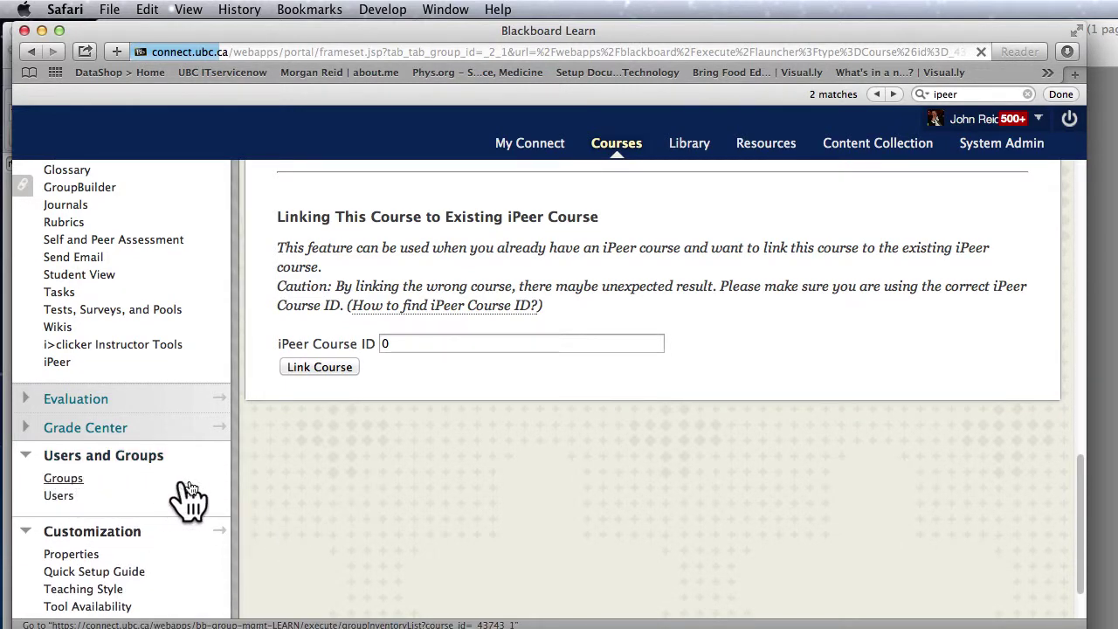
{"action": "left_click", "coordinate": [188, 485]}
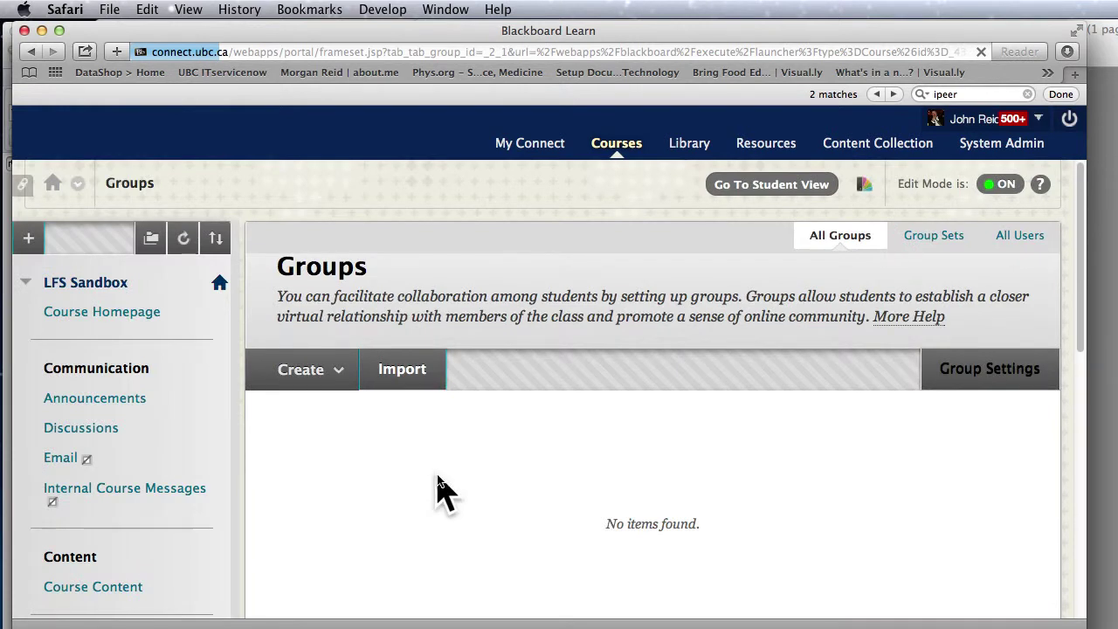
Step: Start a new random-enrollment group set and name it "Peer evaluation group"
{"action": "left_click", "coordinate": [330, 371]}
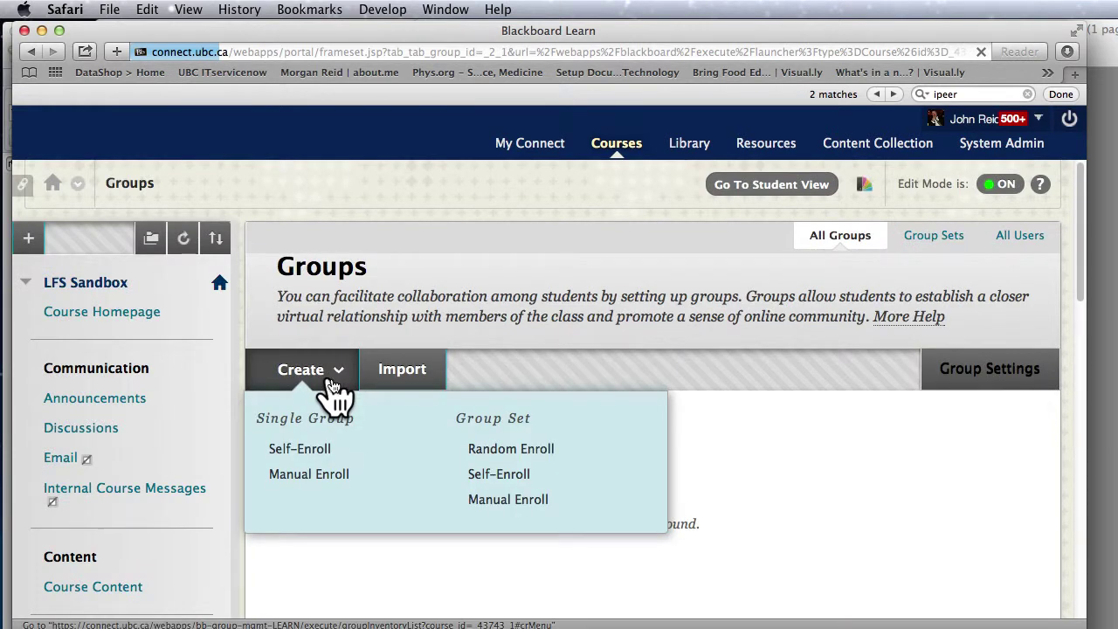
{"action": "left_click", "coordinate": [332, 386]}
{"action": "left_click", "coordinate": [331, 391]}
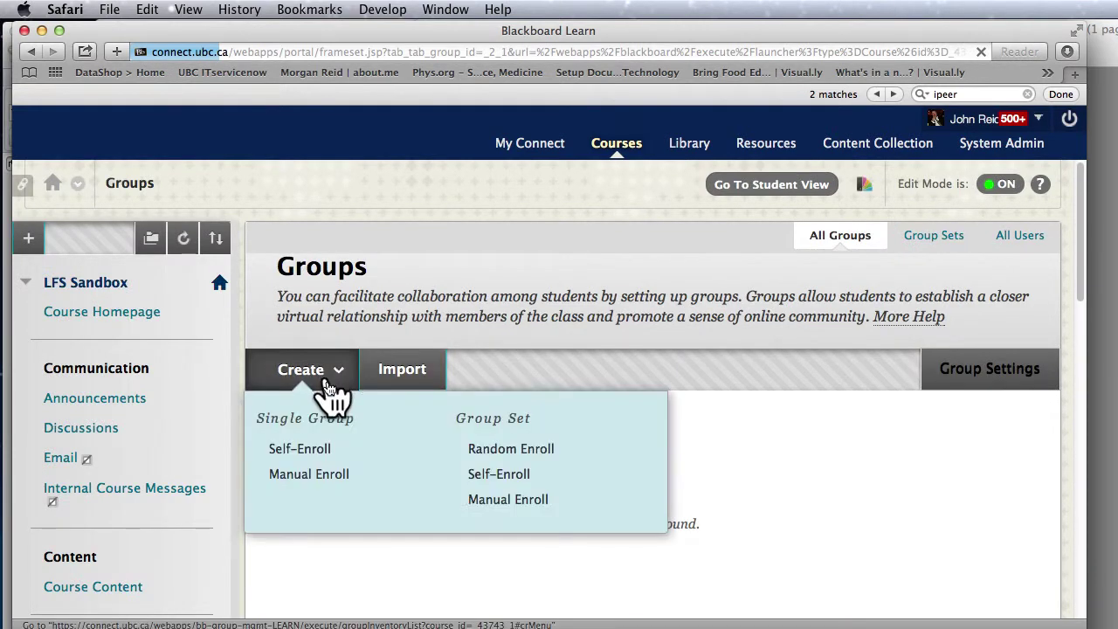
{"action": "left_click", "coordinate": [539, 451]}
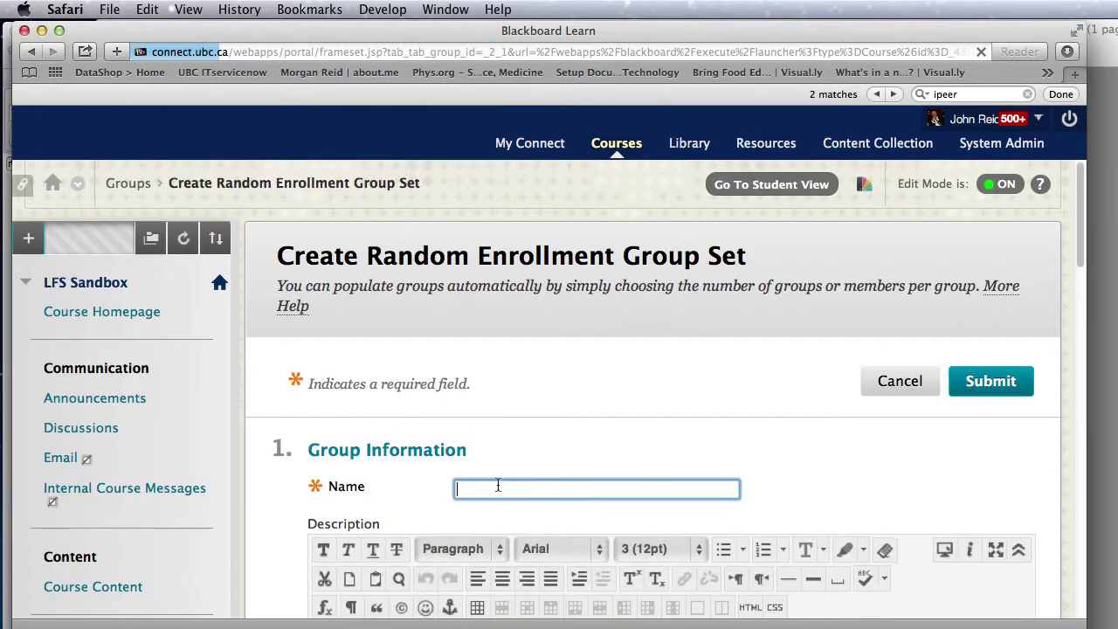
{"action": "type", "text": "Pee"}
{"action": "type", "text": "r evaluation"}
{"action": "type", "text": "1"}
Step: Turn off Blogs, Discussion Board, Email, File Exchange, Journals, Tasks and Wikis for the group set
{"action": "scroll", "coordinate": [579, 469], "scroll_direction": "down", "scroll_amount": 10}
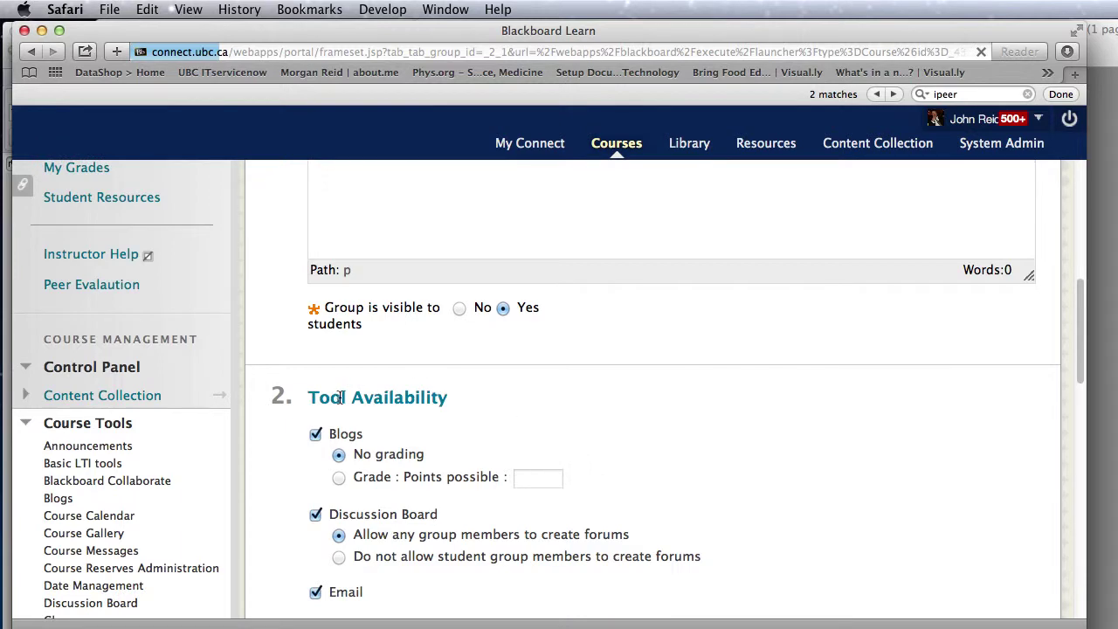
{"action": "scroll", "coordinate": [345, 406], "scroll_direction": "down", "scroll_amount": 1}
{"action": "left_click", "coordinate": [315, 392]}
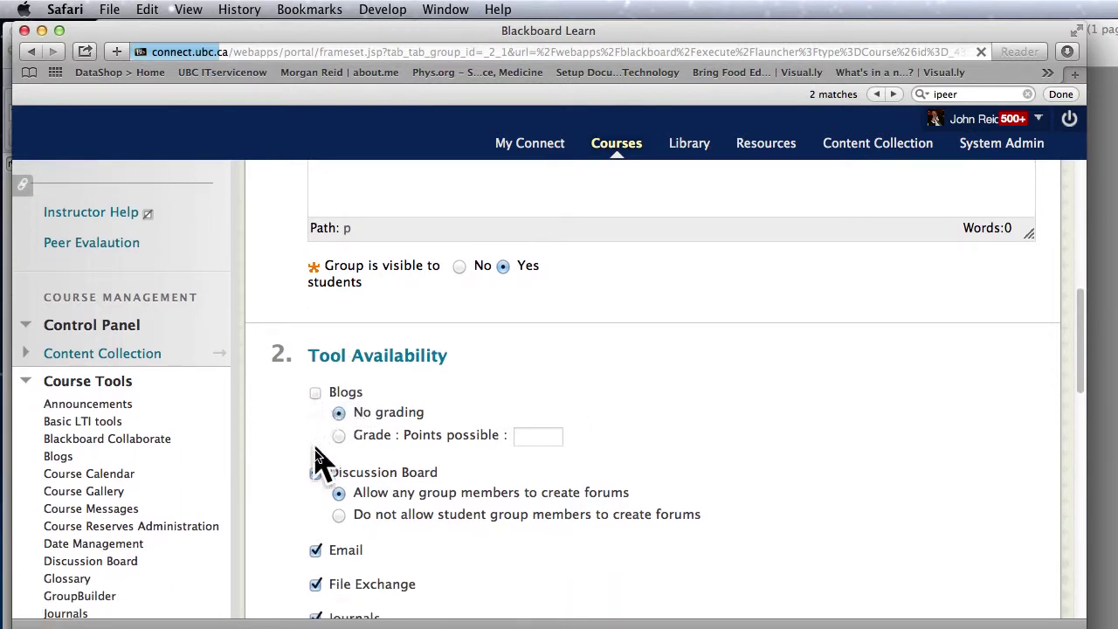
{"action": "left_click", "coordinate": [315, 472]}
{"action": "scroll", "coordinate": [344, 350], "scroll_direction": "down", "scroll_amount": 3}
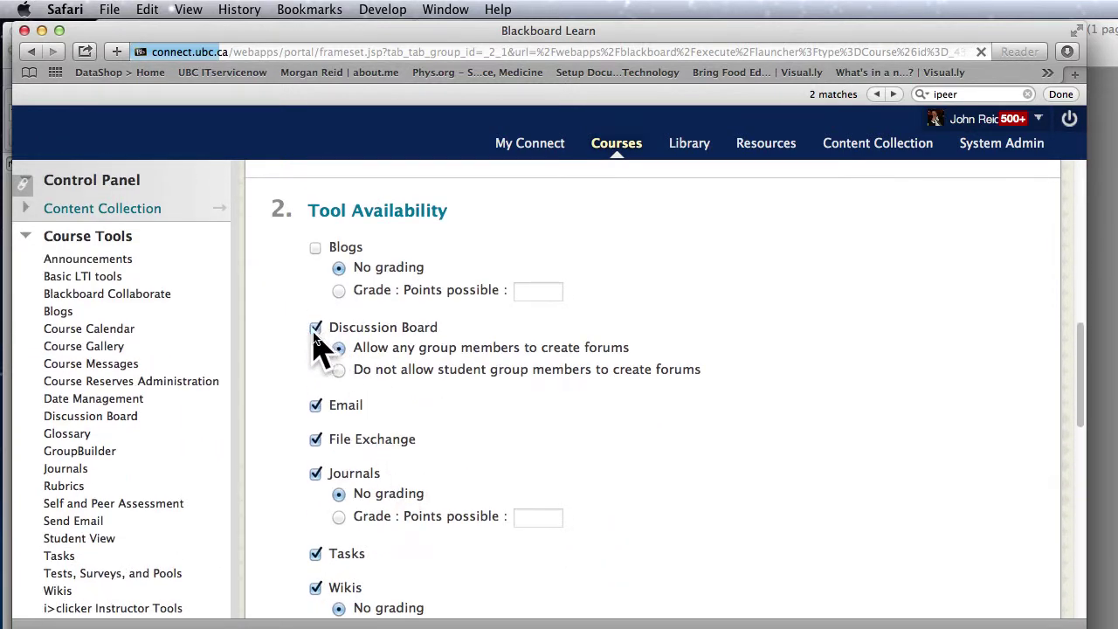
{"action": "left_click", "coordinate": [315, 329]}
{"action": "left_click", "coordinate": [316, 405]}
{"action": "left_click", "coordinate": [316, 439]}
{"action": "scroll", "coordinate": [428, 458], "scroll_direction": "down", "scroll_amount": 5}
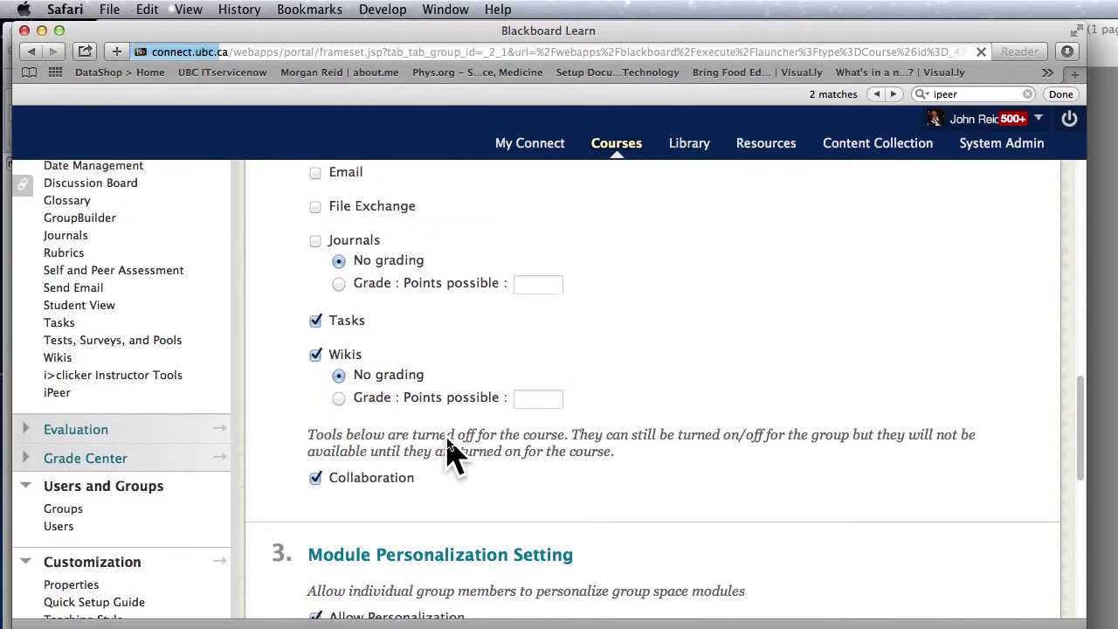
{"action": "left_click", "coordinate": [316, 305]}
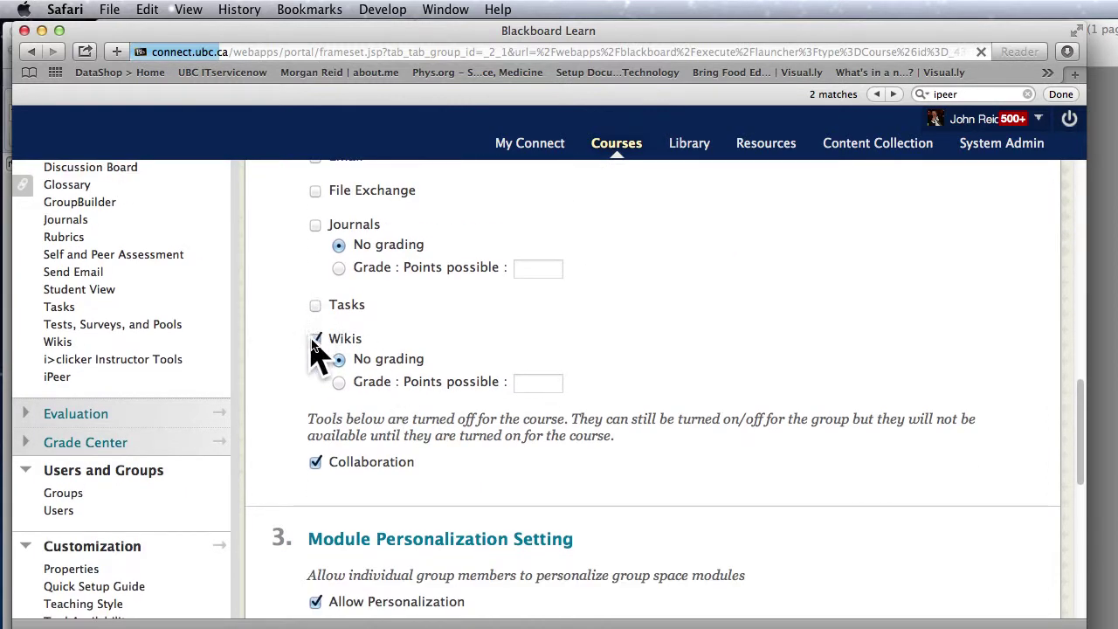
{"action": "left_click", "coordinate": [315, 338]}
Step: Disallow personalization, set 3 students per group with remaining members distributed amongst the groups, and submit the group set
{"action": "scroll", "coordinate": [583, 402], "scroll_direction": "down", "scroll_amount": 5}
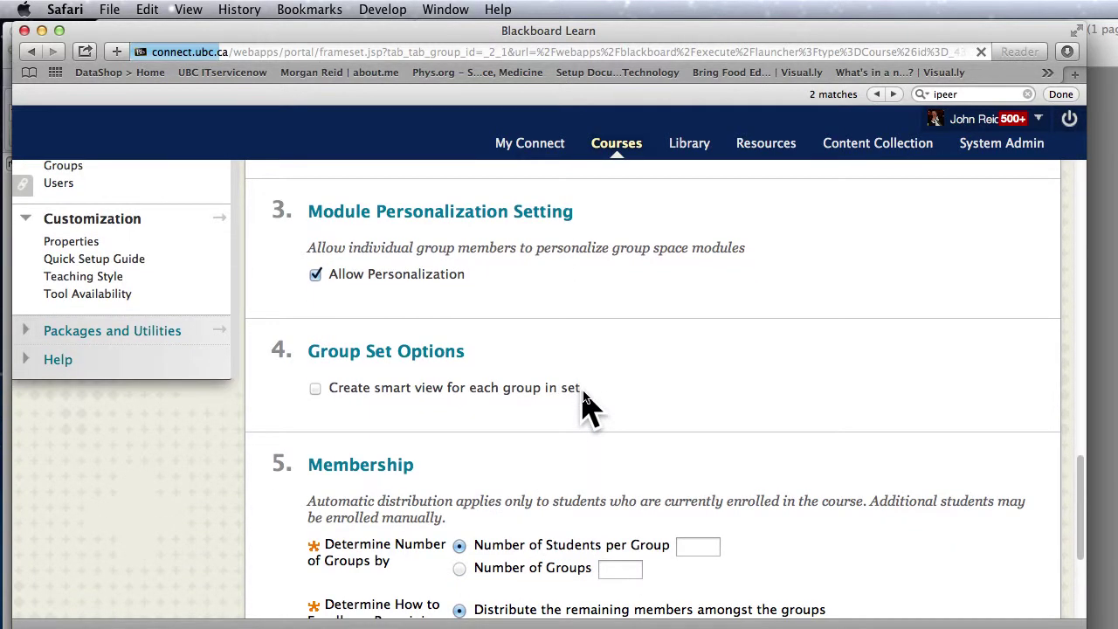
{"action": "left_click", "coordinate": [315, 274]}
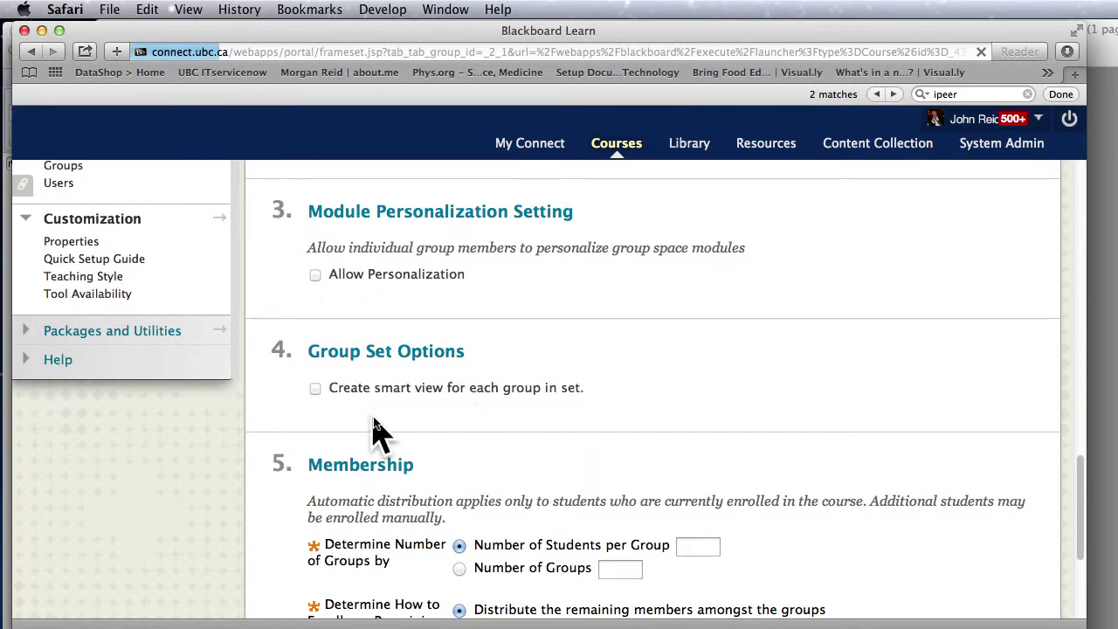
{"action": "scroll", "coordinate": [375, 428], "scroll_direction": "down", "scroll_amount": 3}
{"action": "left_click", "coordinate": [697, 351]}
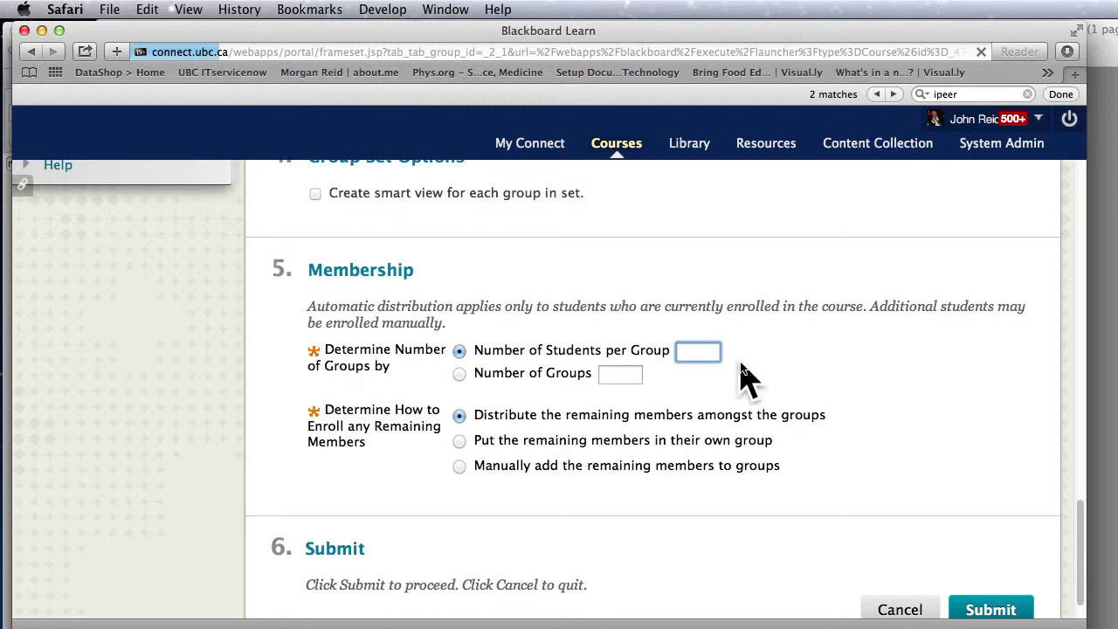
{"action": "type", "text": "3"}
{"action": "scroll", "coordinate": [736, 395], "scroll_direction": "down", "scroll_amount": 1}
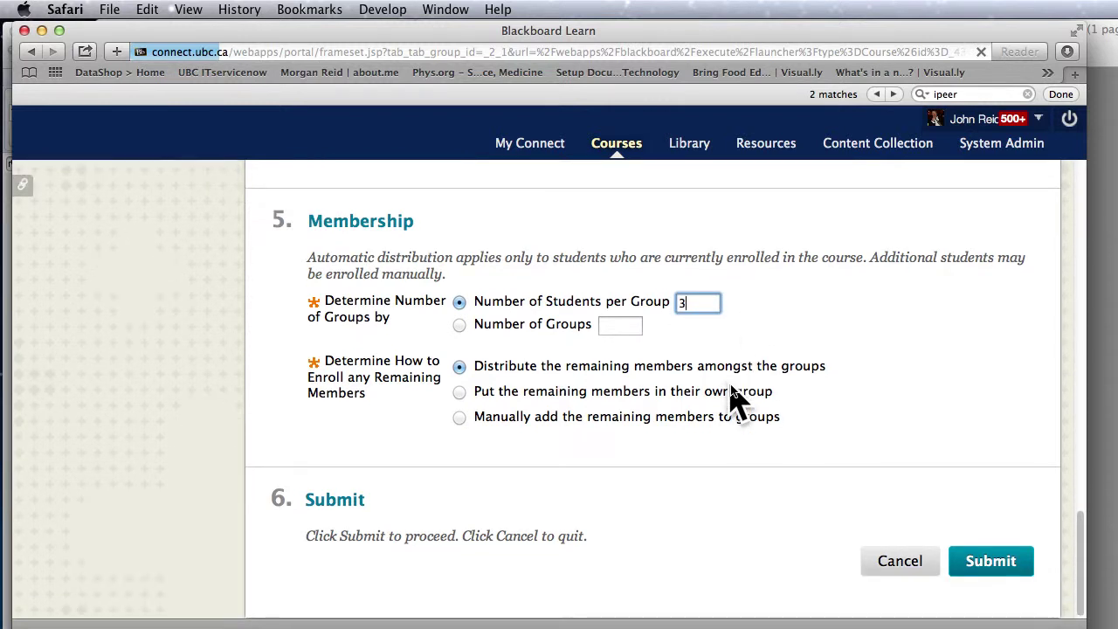
{"action": "left_click", "coordinate": [995, 561]}
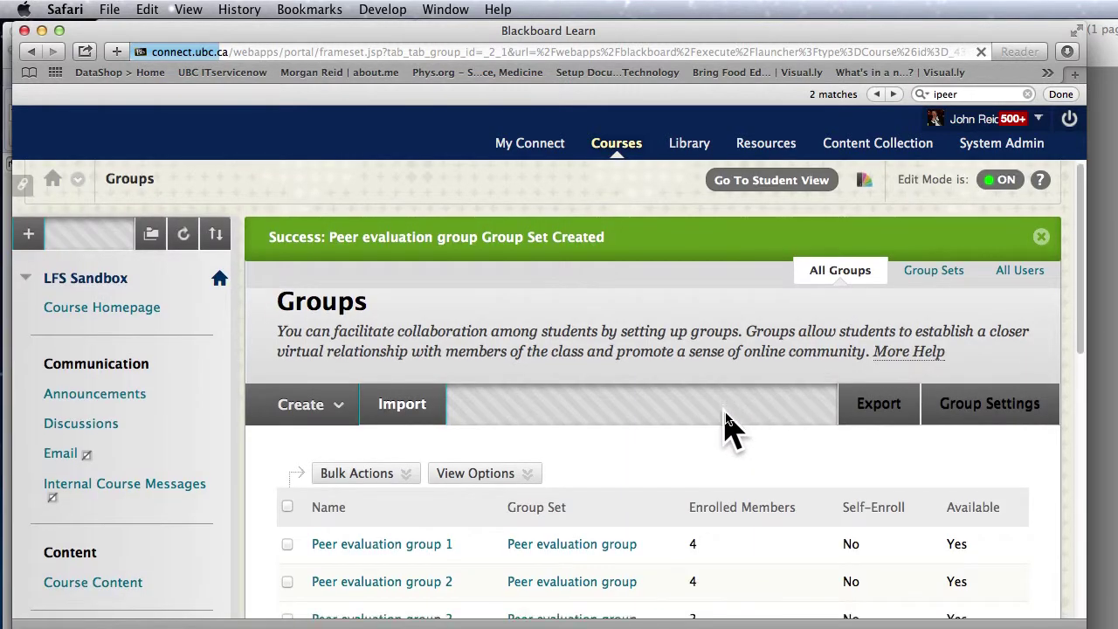
Step: Review the new peer evaluation groups, and open the iPeer tool from the course tools
{"action": "scroll", "coordinate": [731, 428], "scroll_direction": "down", "scroll_amount": 4}
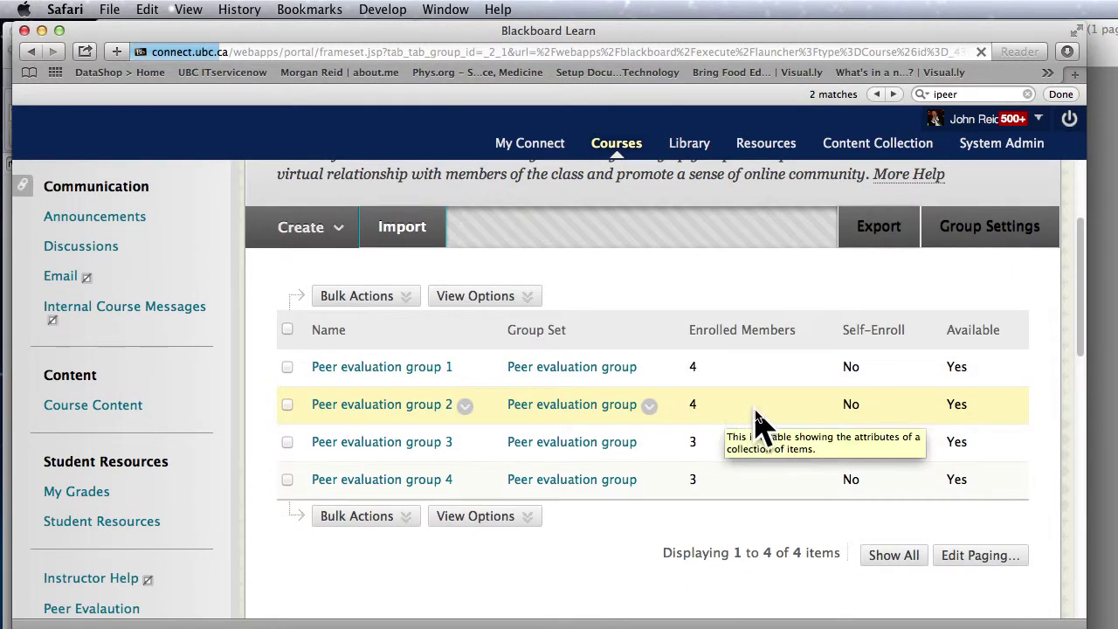
{"action": "left_click", "coordinate": [321, 521]}
{"action": "scroll", "coordinate": [158, 469], "scroll_direction": "down", "scroll_amount": 10}
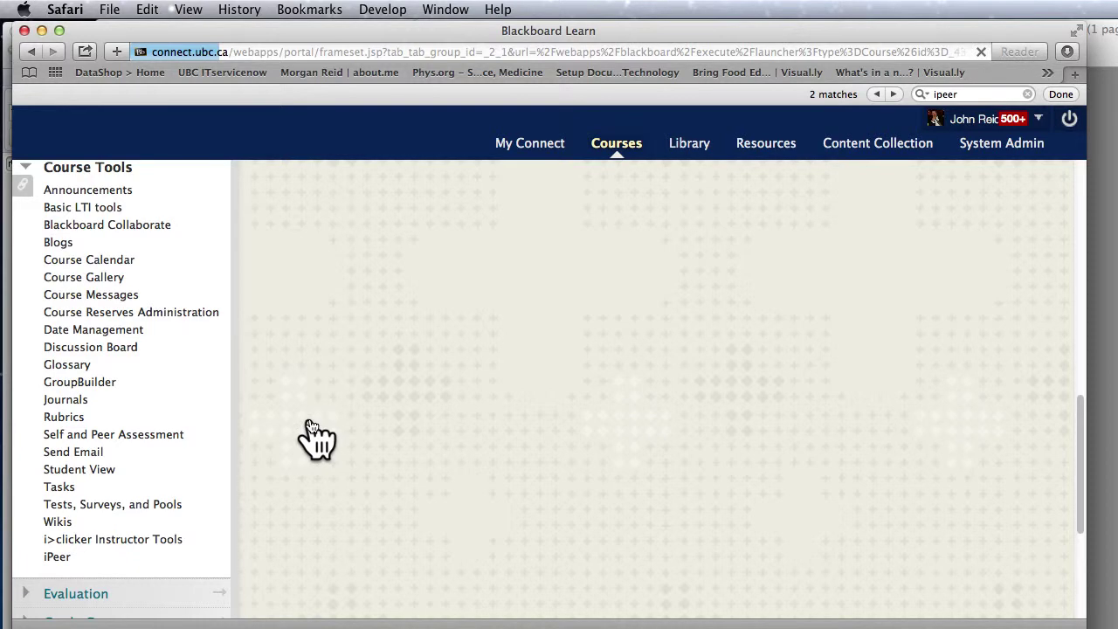
{"action": "scroll", "coordinate": [434, 443], "scroll_direction": "down", "scroll_amount": 6}
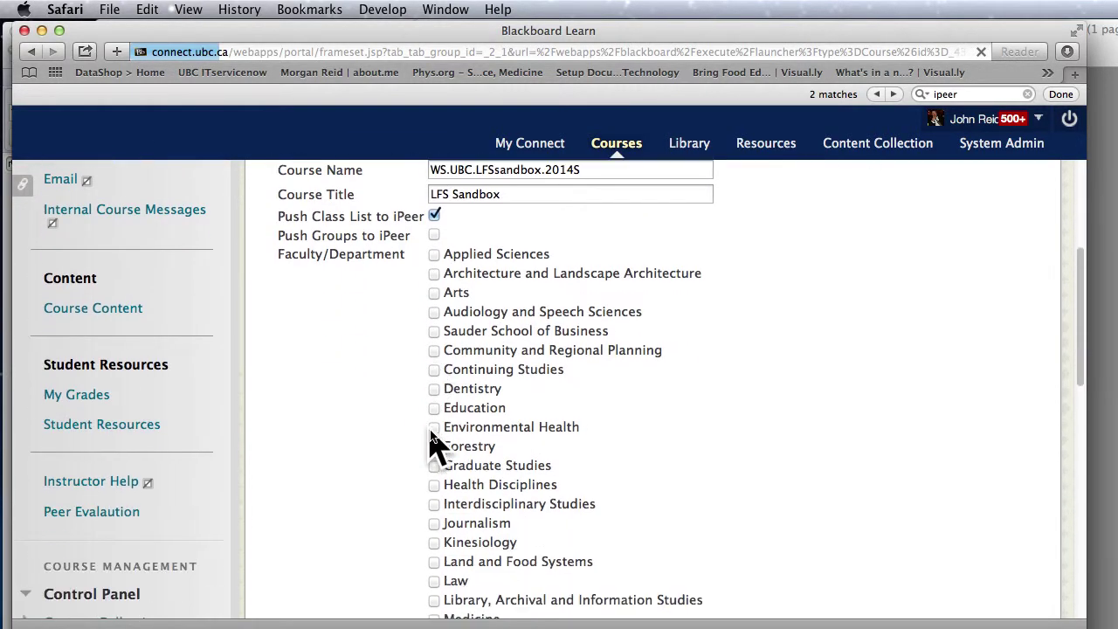
Step: Assign the Land and Food Systems faculty and create the iPeer course for LFS Sandbox with the class list pushed
{"action": "scroll", "coordinate": [434, 442], "scroll_direction": "up", "scroll_amount": 3}
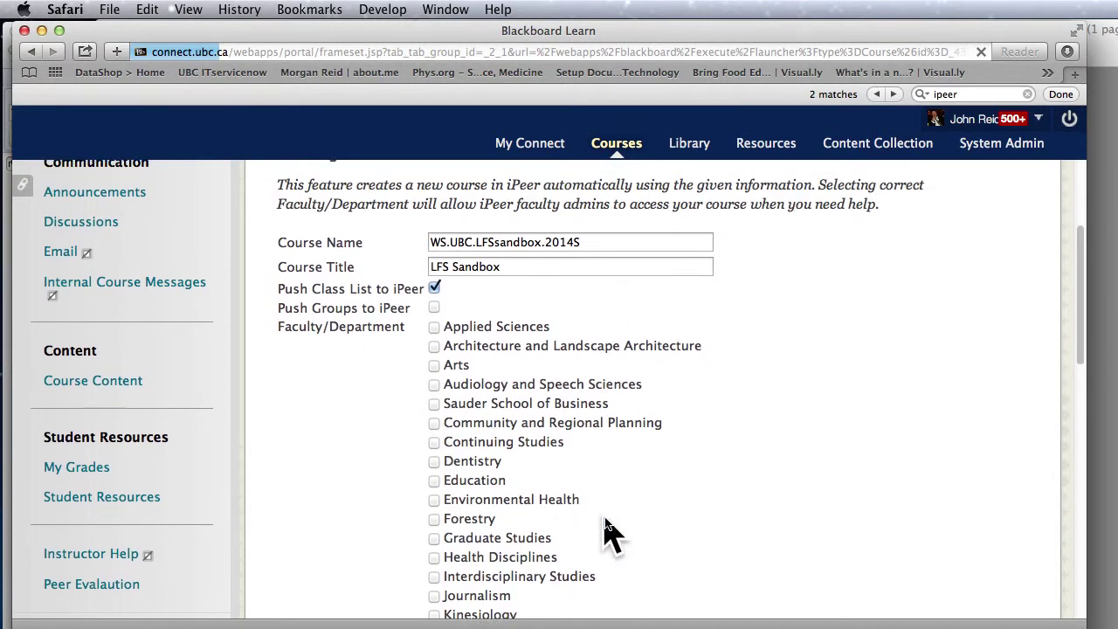
{"action": "scroll", "coordinate": [614, 531], "scroll_direction": "down", "scroll_amount": 5}
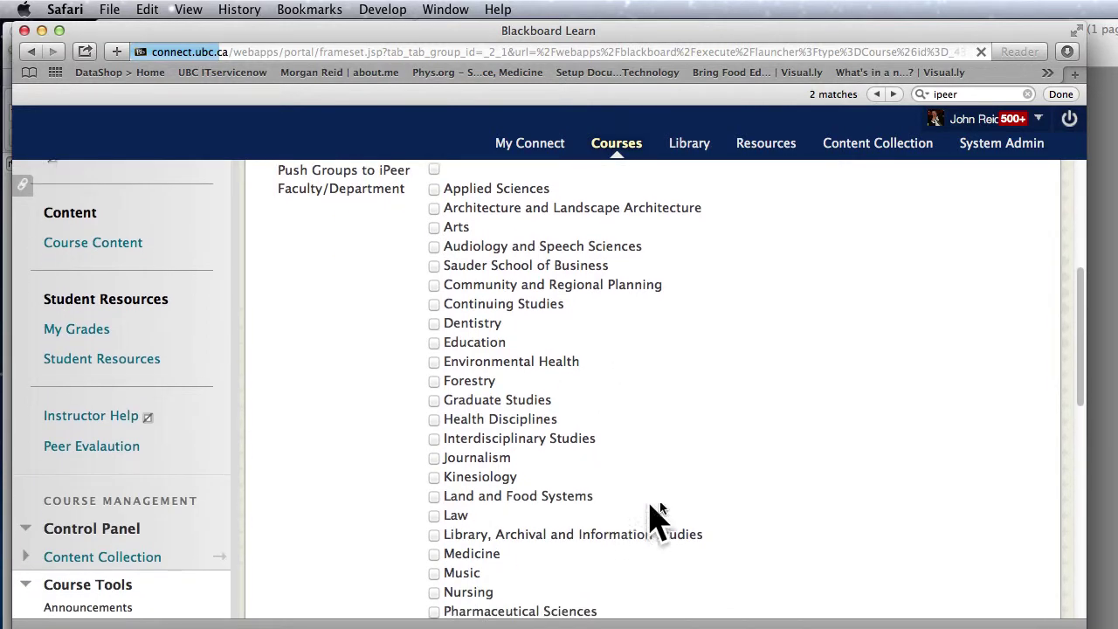
{"action": "left_click", "coordinate": [434, 496]}
{"action": "scroll", "coordinate": [742, 478], "scroll_direction": "down", "scroll_amount": 3}
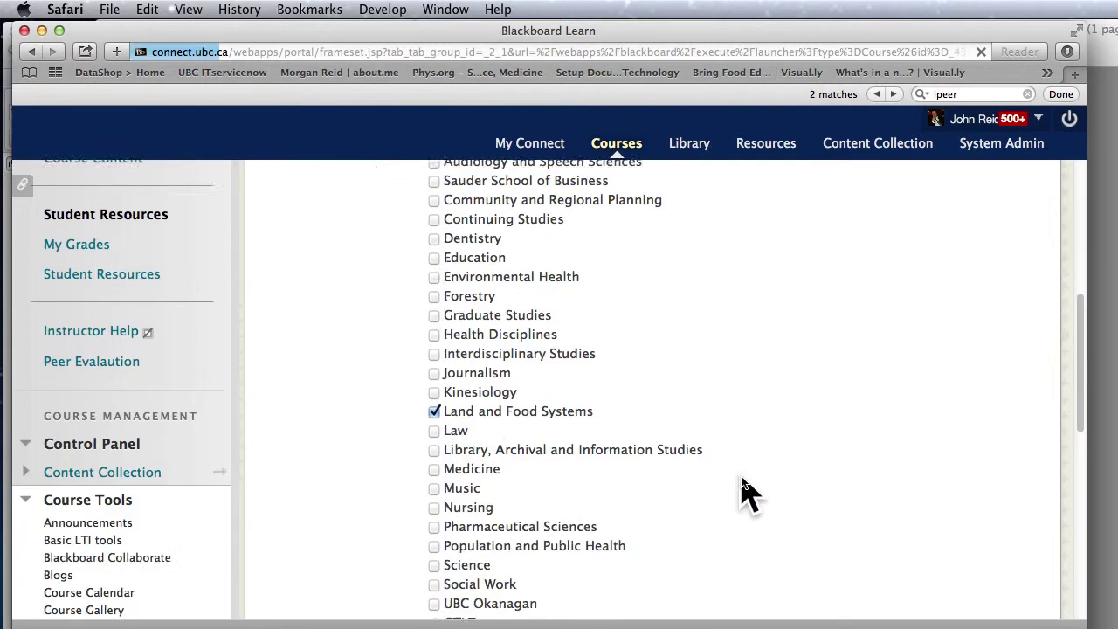
{"action": "scroll", "coordinate": [741, 480], "scroll_direction": "down", "scroll_amount": 15}
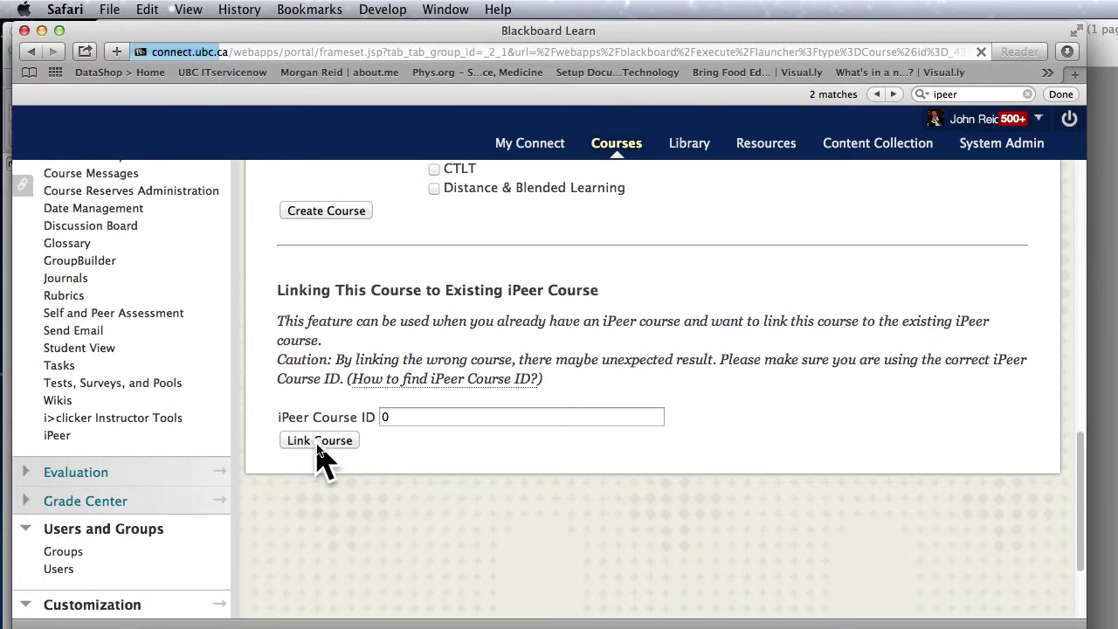
{"action": "scroll", "coordinate": [341, 289], "scroll_direction": "up", "scroll_amount": 3}
{"action": "left_click", "coordinate": [329, 344]}
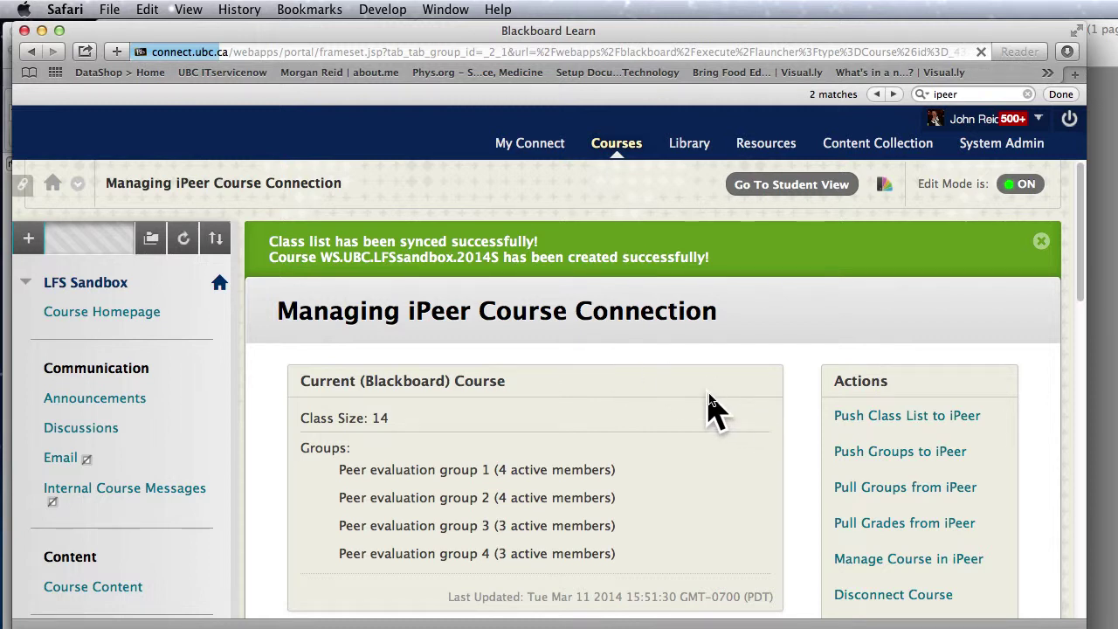
Step: Compare the Blackboard and iPeer course details and push the course groups to iPeer
{"action": "scroll", "coordinate": [711, 406], "scroll_direction": "down", "scroll_amount": 4}
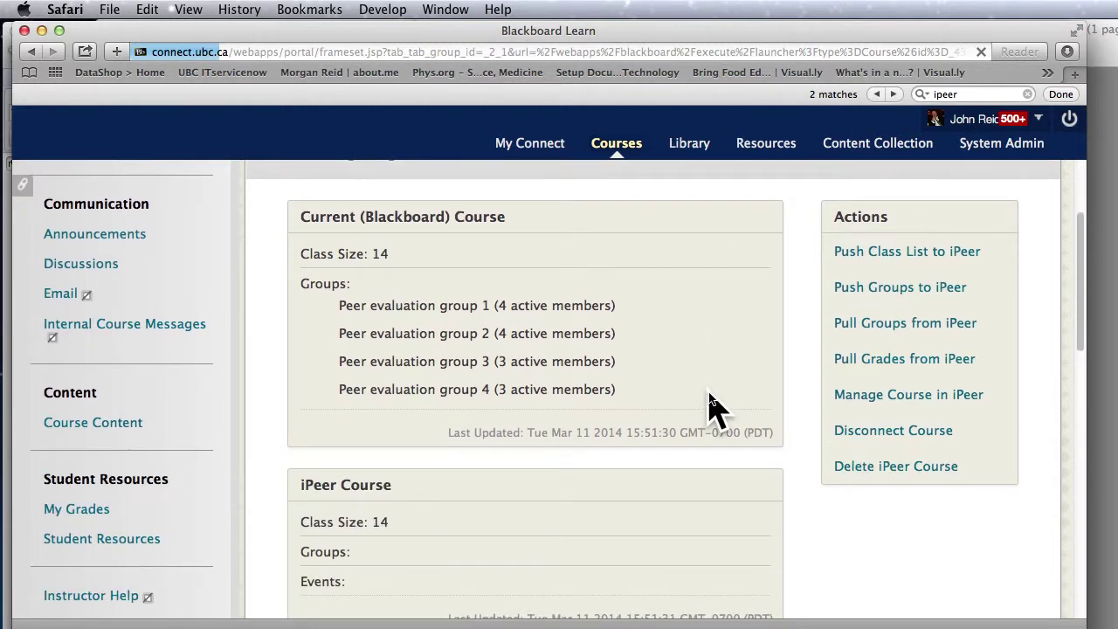
{"action": "scroll", "coordinate": [711, 406], "scroll_direction": "up", "scroll_amount": 4}
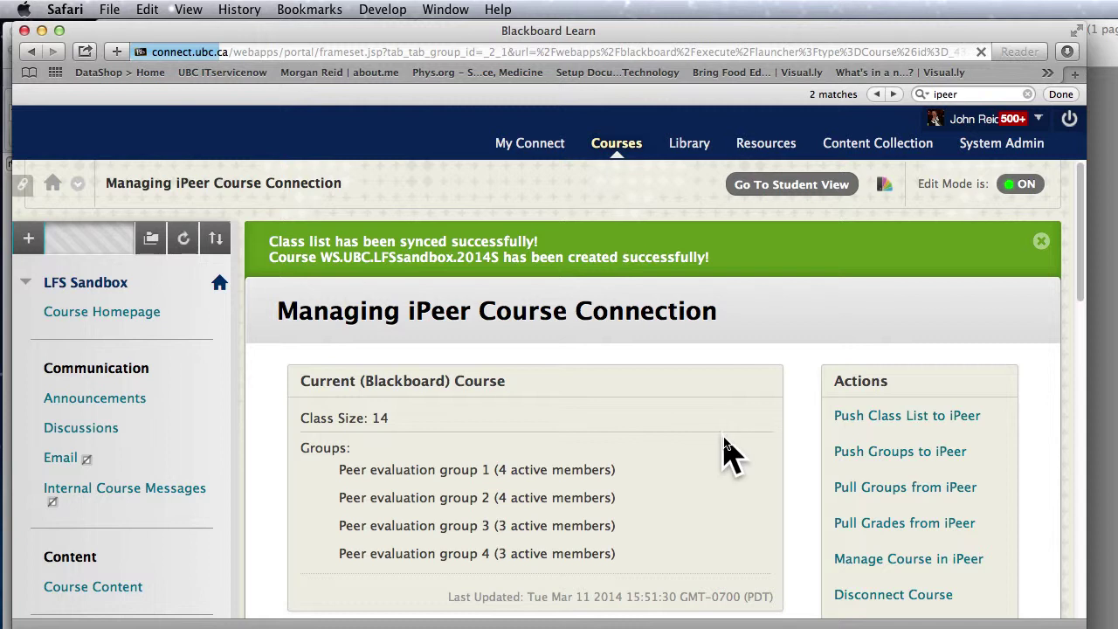
{"action": "scroll", "coordinate": [725, 449], "scroll_direction": "down", "scroll_amount": 2}
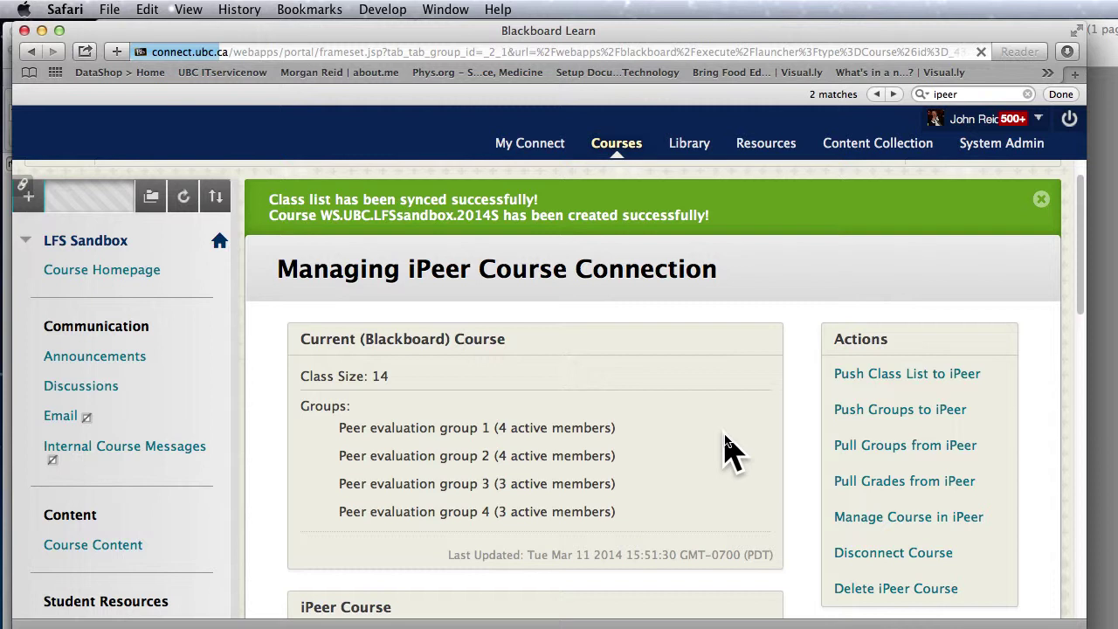
{"action": "scroll", "coordinate": [725, 449], "scroll_direction": "down", "scroll_amount": 2}
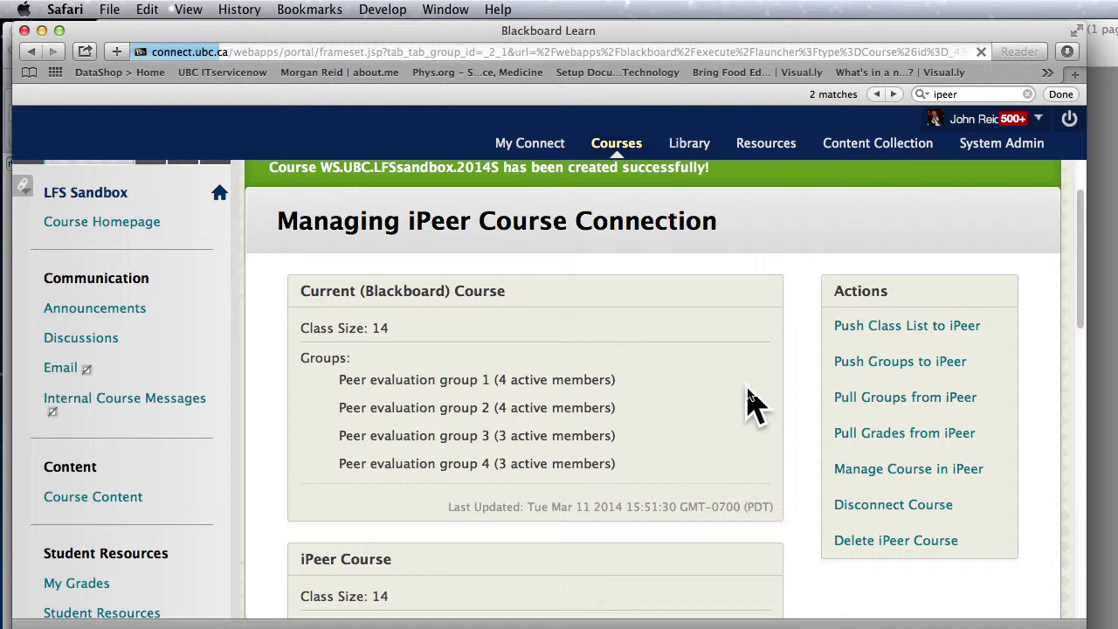
{"action": "scroll", "coordinate": [753, 415], "scroll_direction": "down", "scroll_amount": 4}
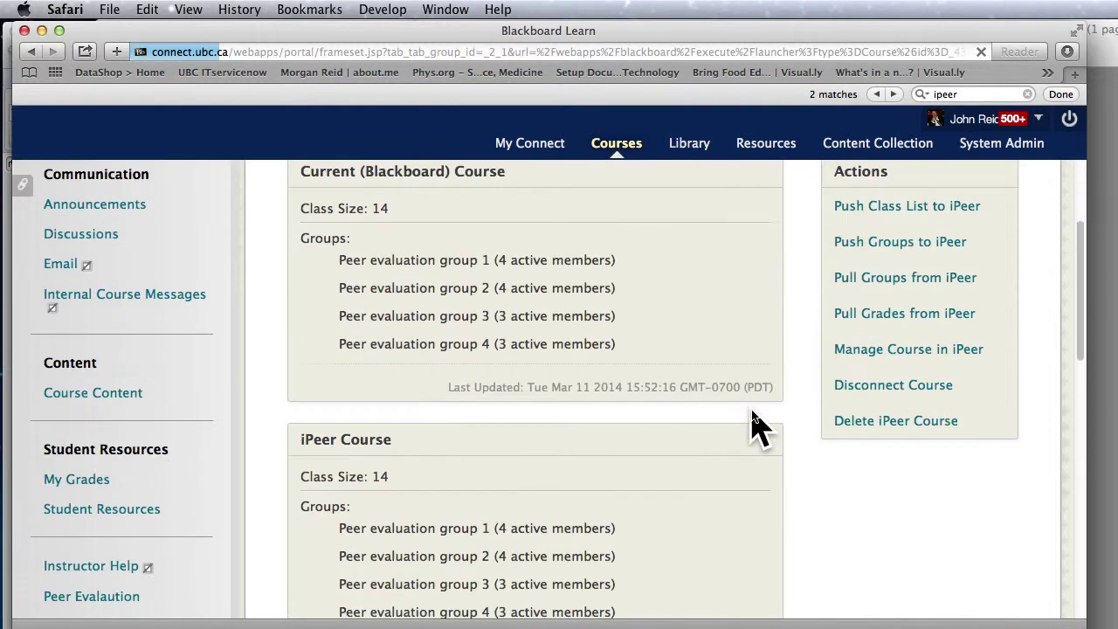
Step: Check the groups in the iPeer Course section and open the course for management in iPeer
{"action": "scroll", "coordinate": [752, 415], "scroll_direction": "down", "scroll_amount": 4}
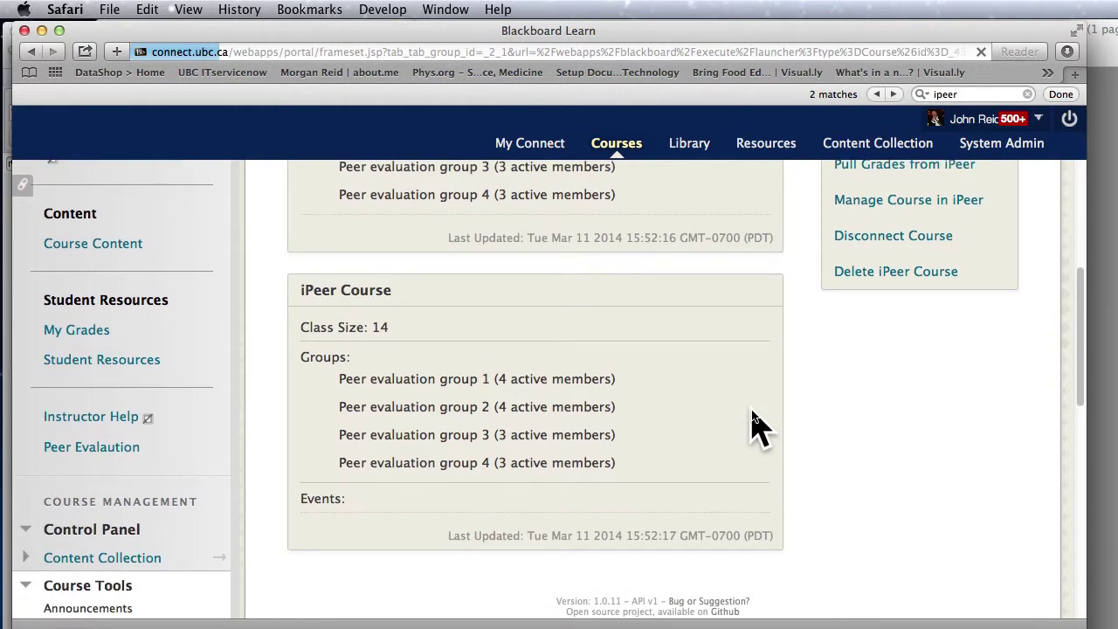
{"action": "scroll", "coordinate": [750, 430], "scroll_direction": "up", "scroll_amount": 4}
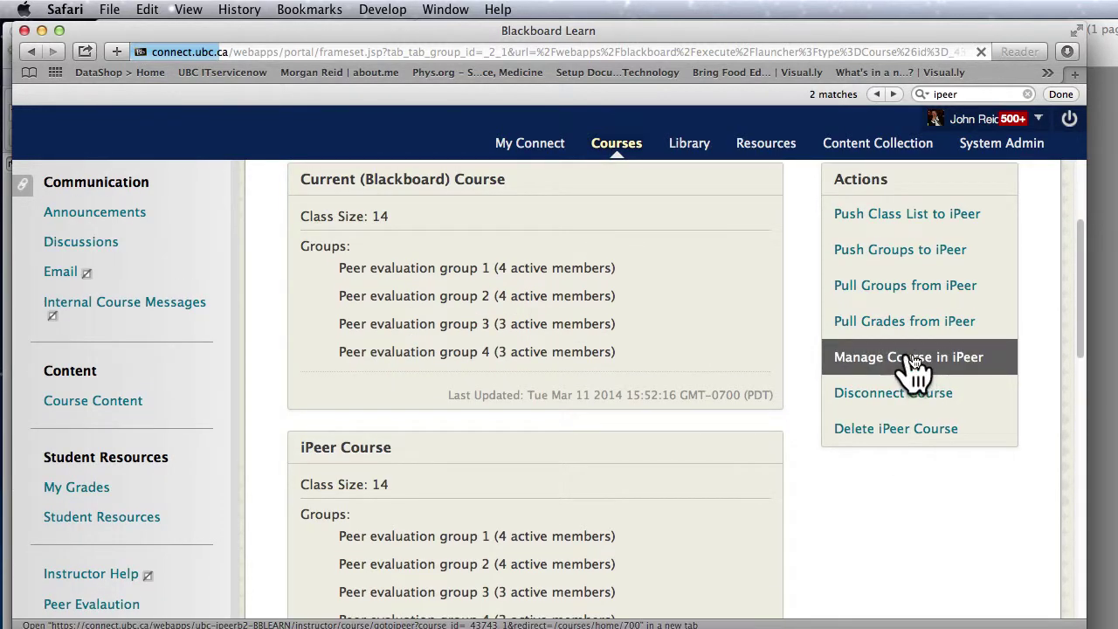
{"action": "left_click", "coordinate": [967, 372]}
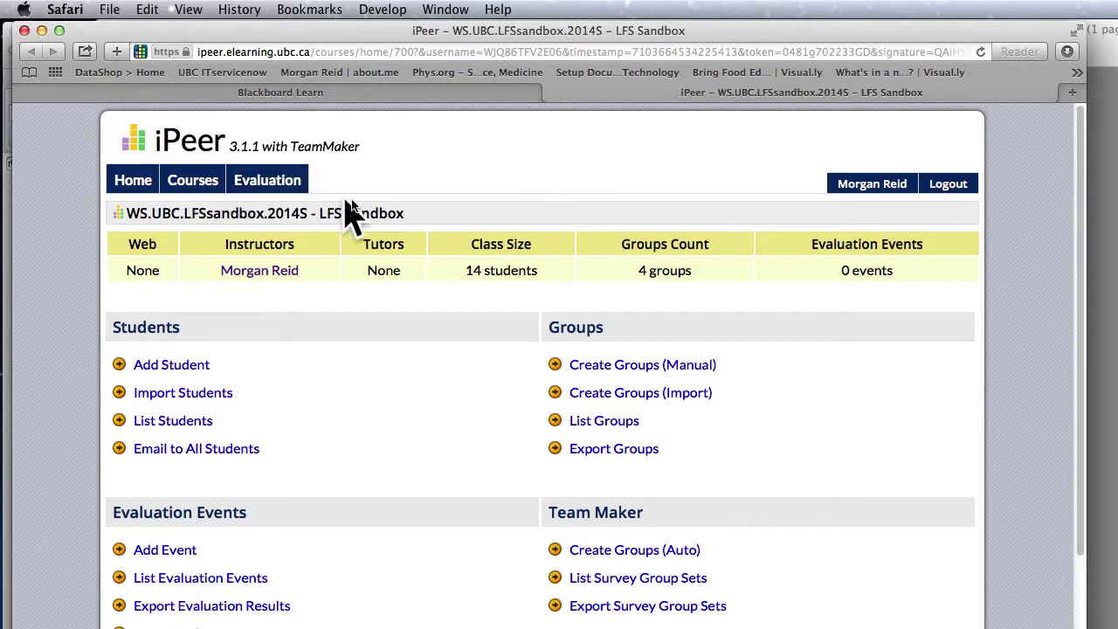
Step: Show the list of iPeer courses and open WS.UBC.LFSsandbox.2014S from it
{"action": "triple_click", "coordinate": [427, 214]}
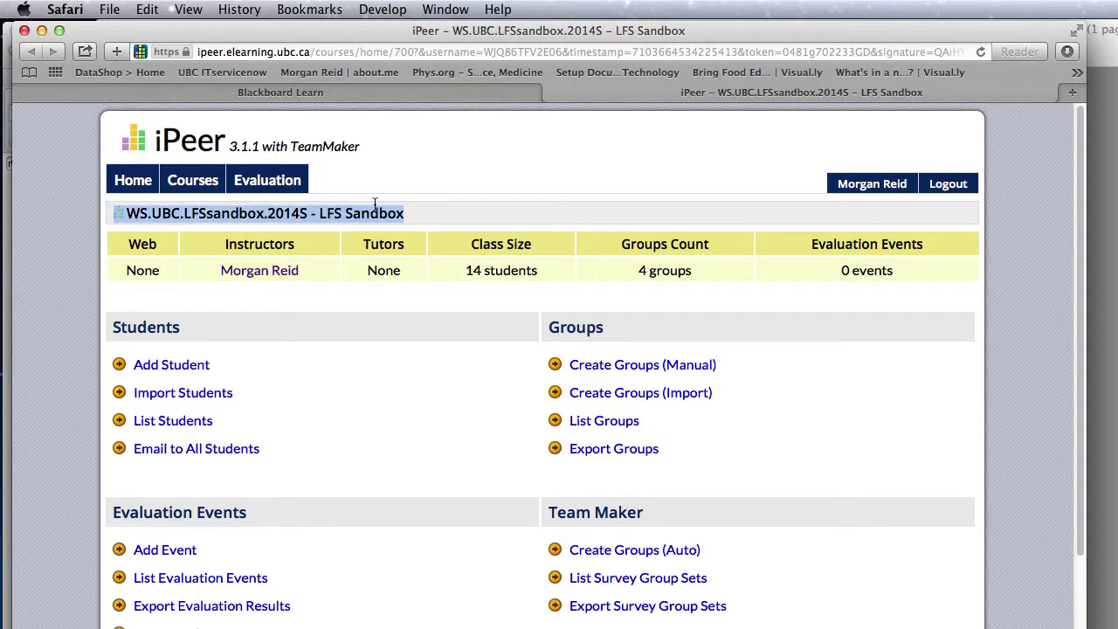
{"action": "left_click_drag", "start_coordinate": [411, 215], "coordinate": [183, 199]}
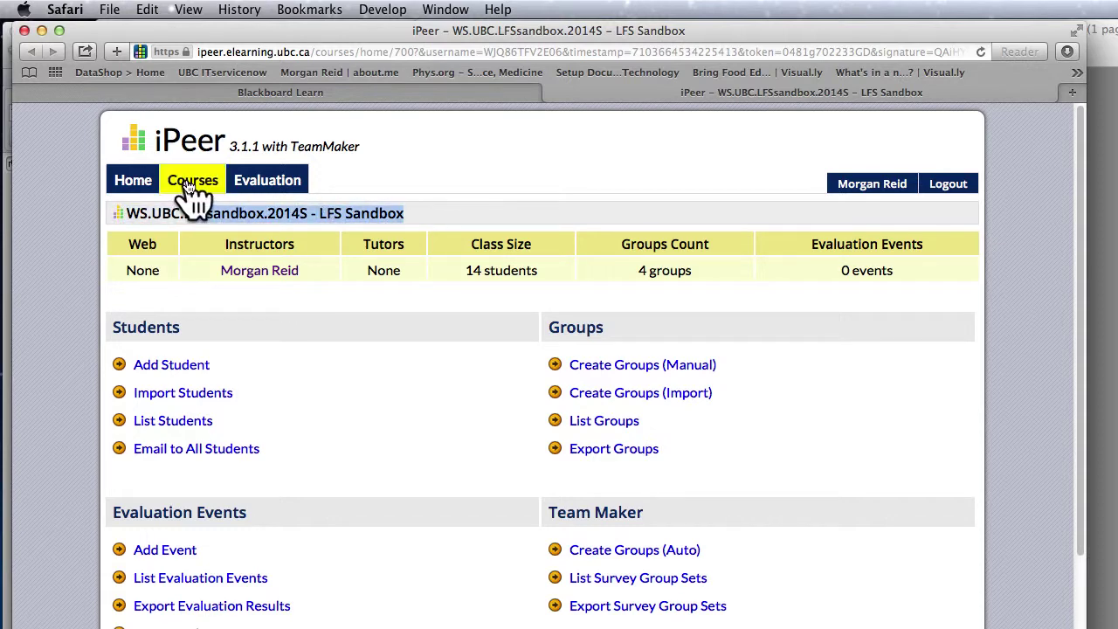
{"action": "left_click", "coordinate": [182, 199]}
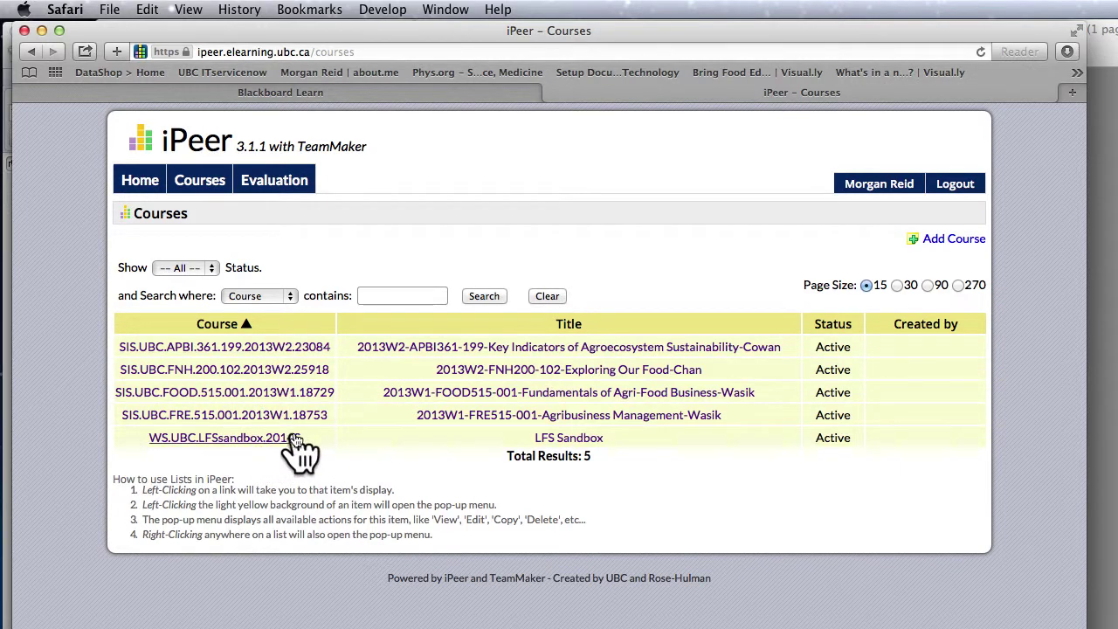
{"action": "left_click_drag", "start_coordinate": [637, 447], "coordinate": [265, 426]}
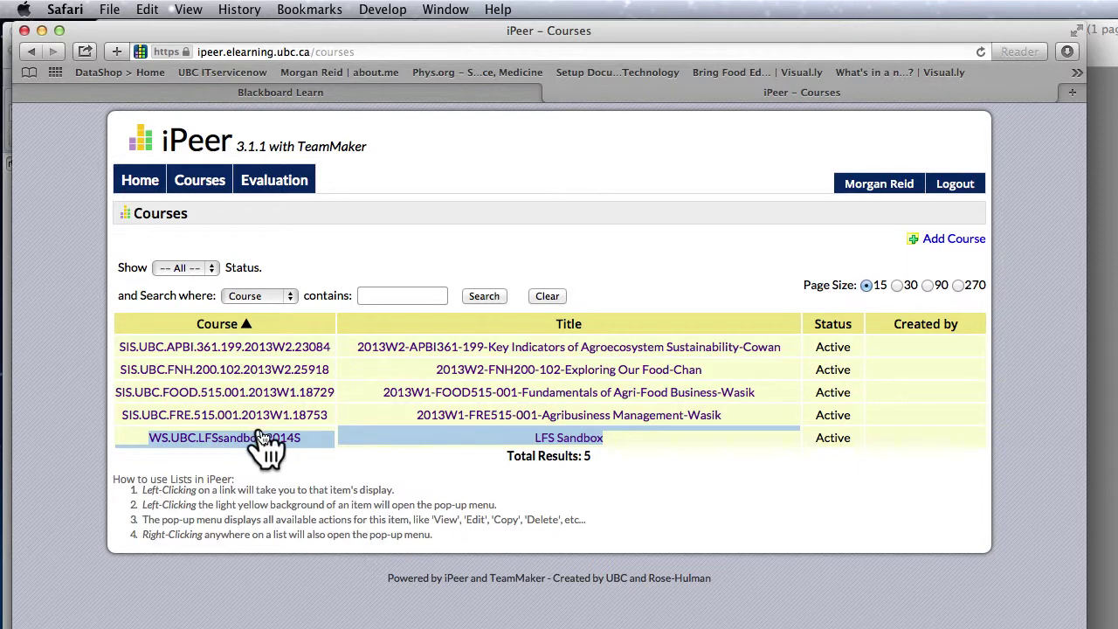
{"action": "left_click", "coordinate": [258, 439]}
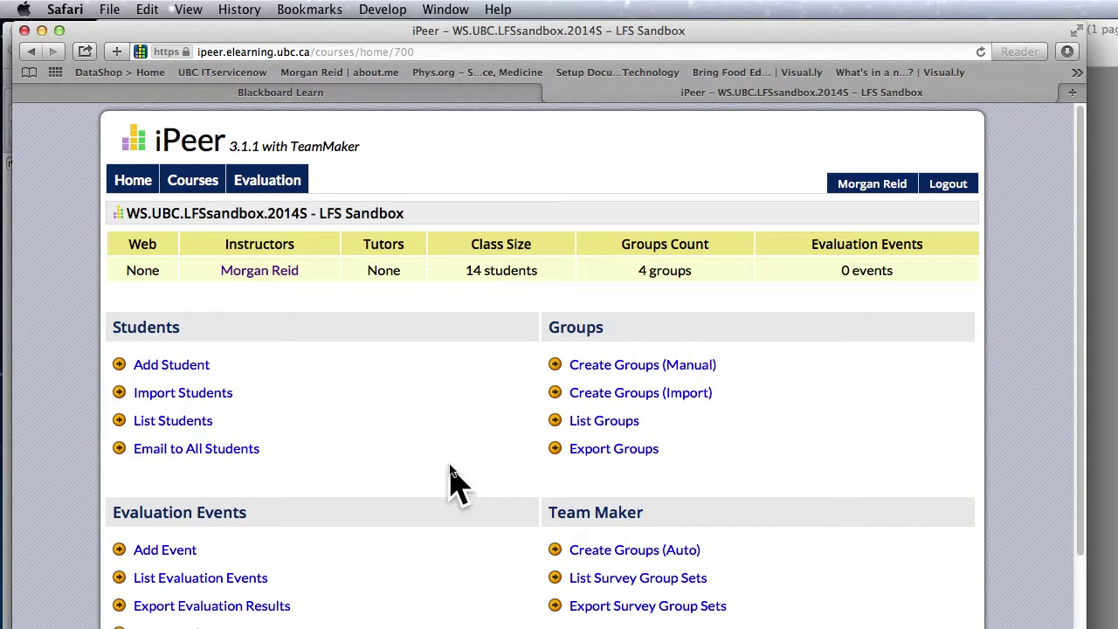
Step: Look over the course's management options, then open Evaluation Tools and examine the available evaluation types
{"action": "scroll", "coordinate": [424, 449], "scroll_direction": "down", "scroll_amount": 3}
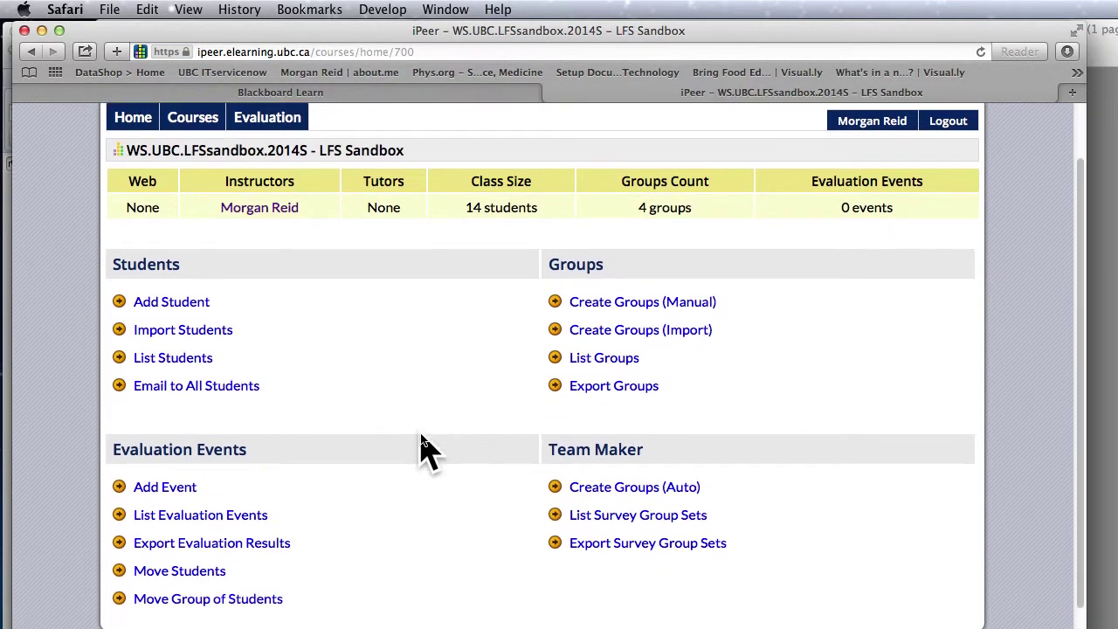
{"action": "scroll", "coordinate": [423, 447], "scroll_direction": "up", "scroll_amount": 1}
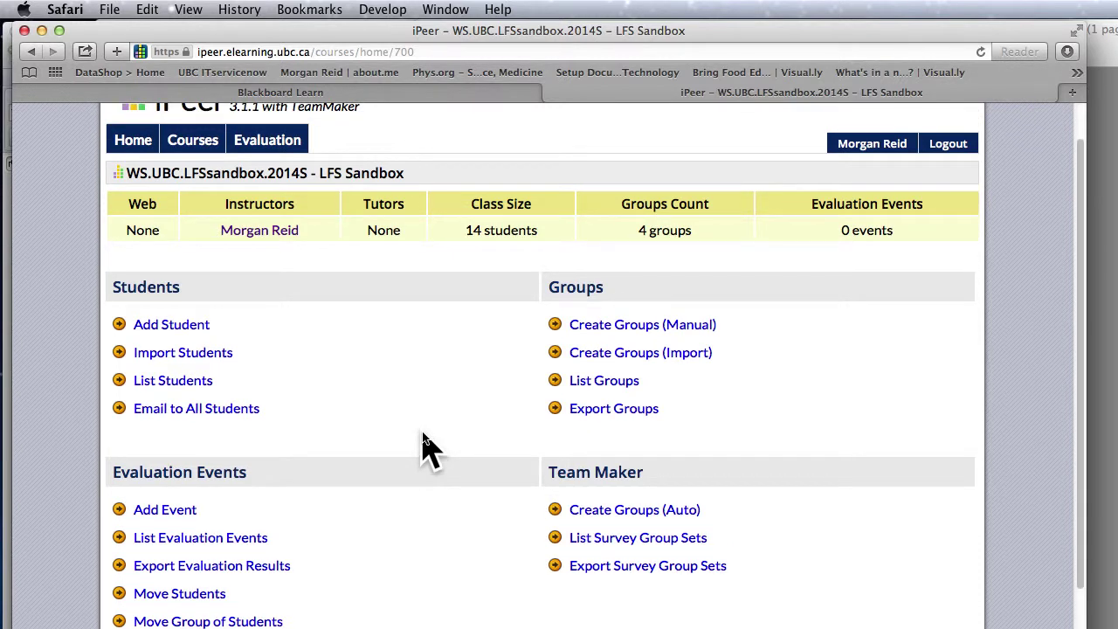
{"action": "left_click", "coordinate": [262, 144]}
{"action": "scroll", "coordinate": [527, 365], "scroll_direction": "down", "scroll_amount": 2}
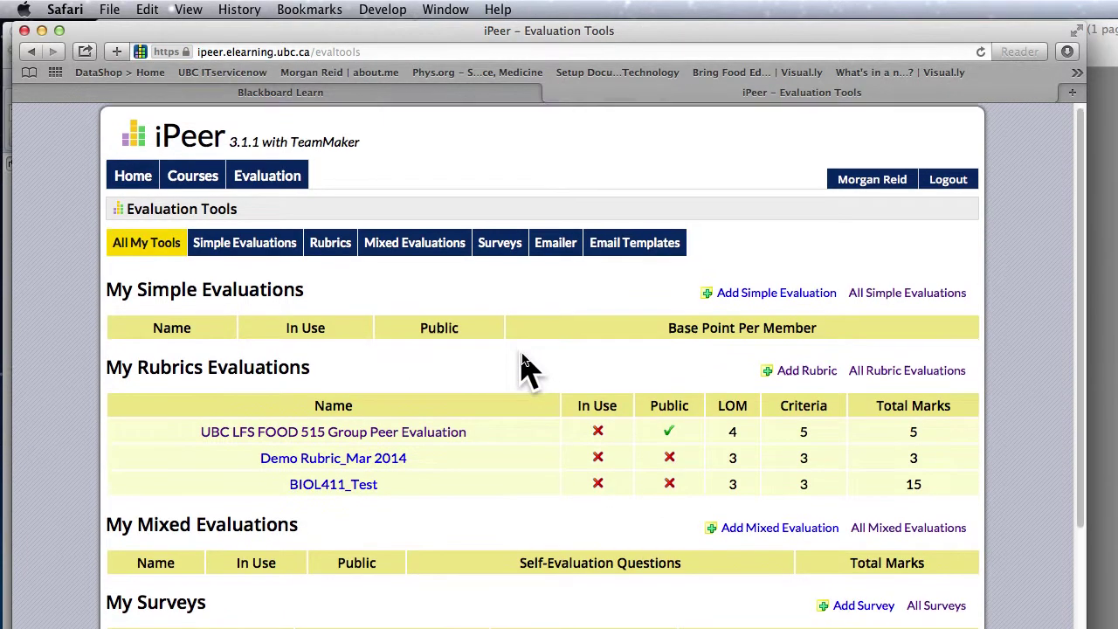
{"action": "scroll", "coordinate": [524, 365], "scroll_direction": "down", "scroll_amount": 5}
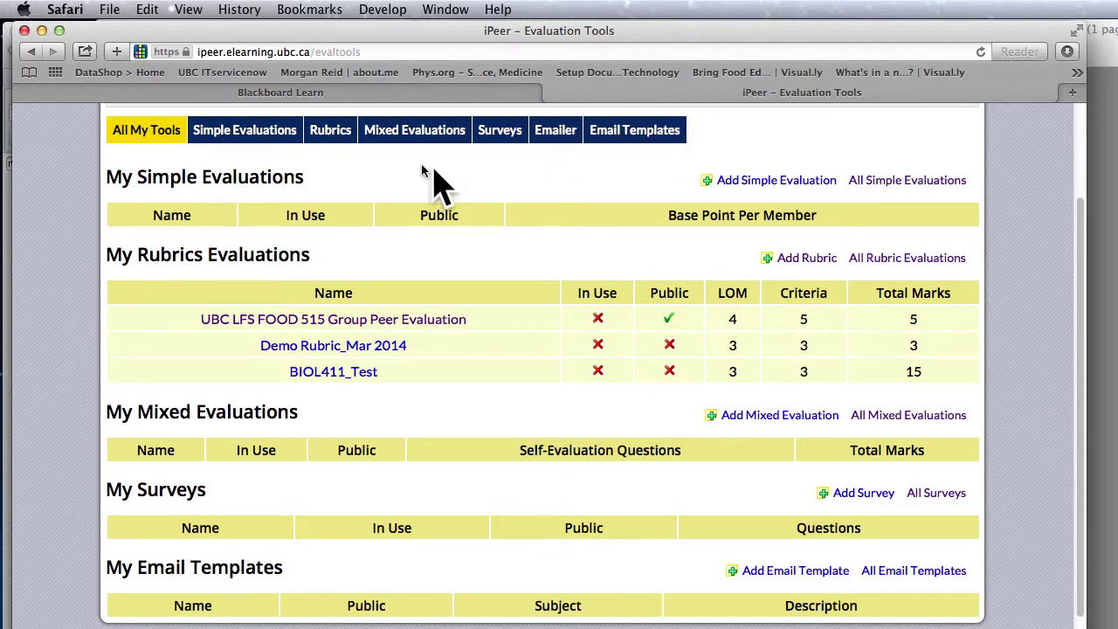
Step: Open the Rubrics list and search rubric names for "2014"
{"action": "left_click", "coordinate": [329, 133]}
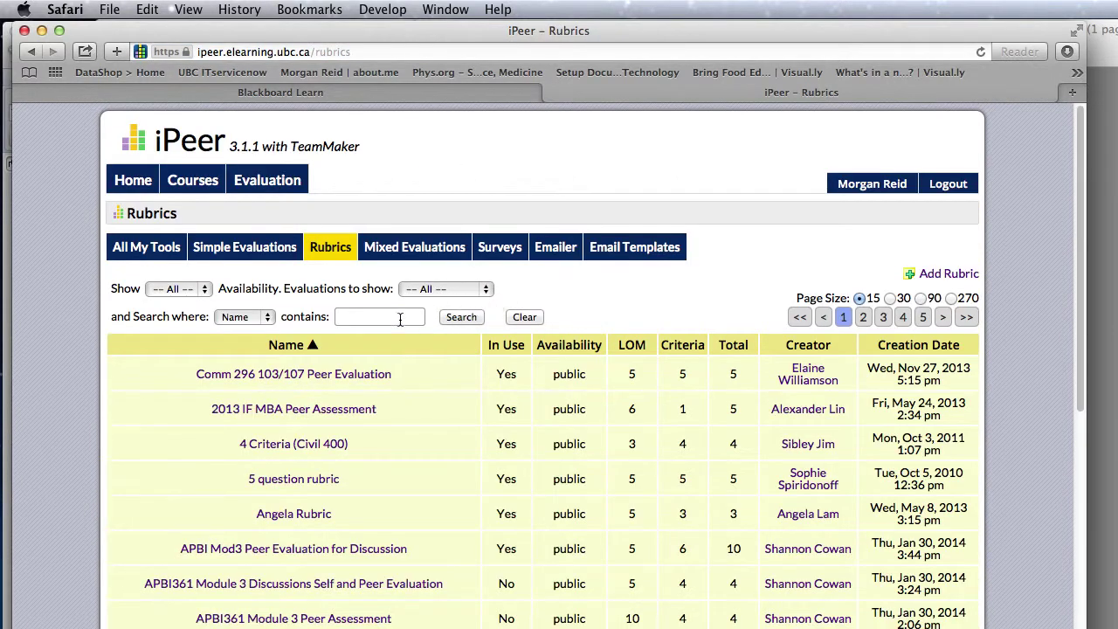
{"action": "left_click", "coordinate": [389, 319]}
{"action": "type", "text": "2014"}
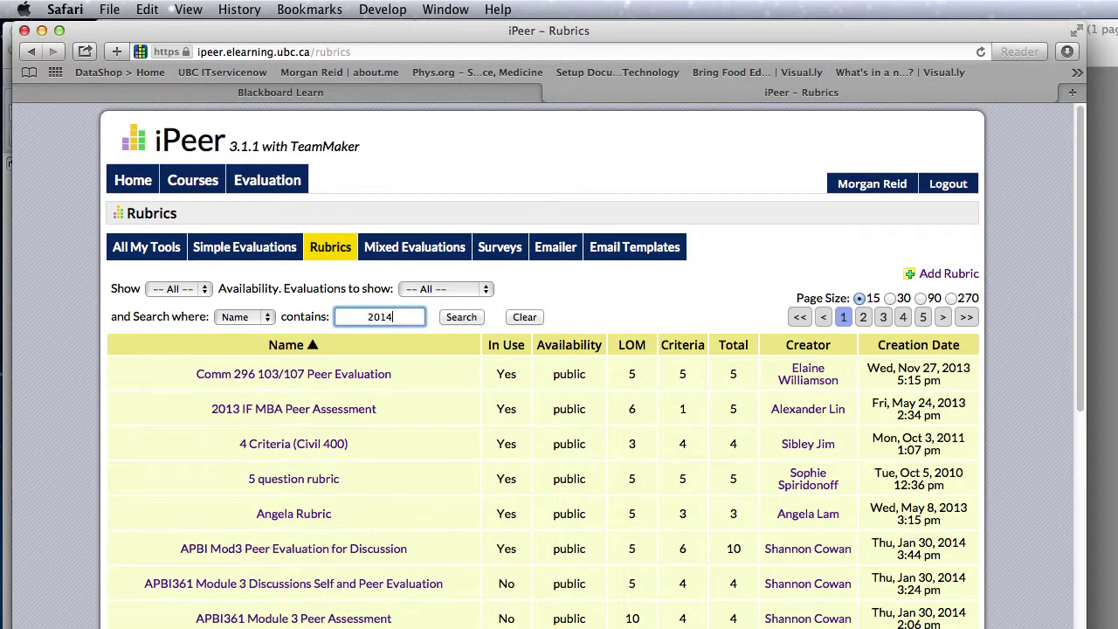
{"action": "key", "text": "Return"}
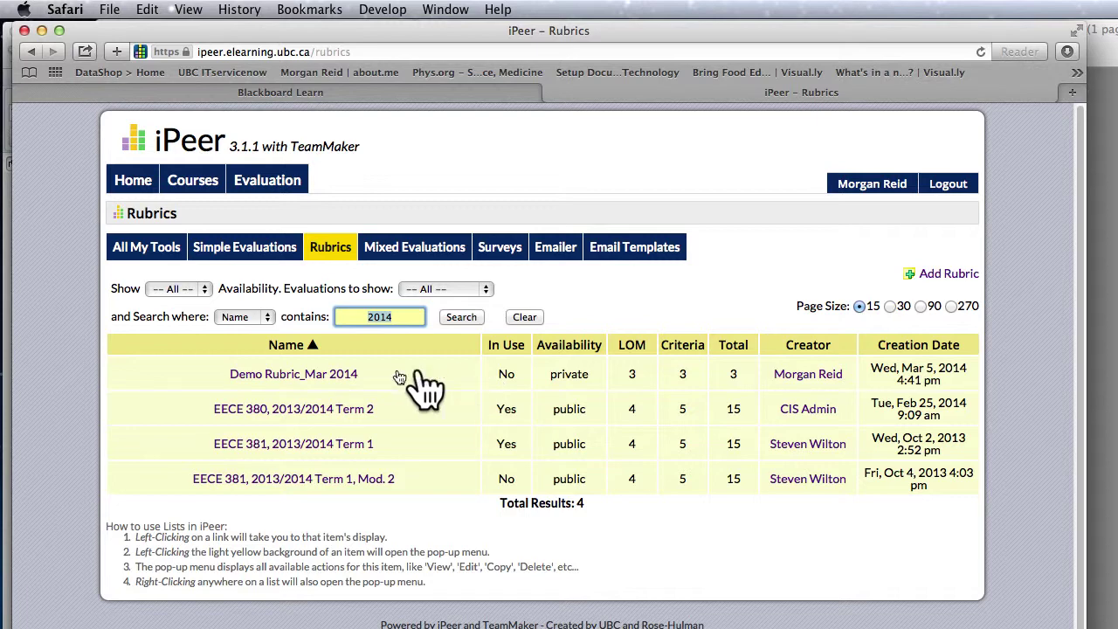
Step: Open the rubric "Demo Rubric_Mar 2014" and examine its settings, instructions and student evaluation preview
{"action": "left_click", "coordinate": [349, 375]}
{"action": "scroll", "coordinate": [550, 385], "scroll_direction": "down", "scroll_amount": 5}
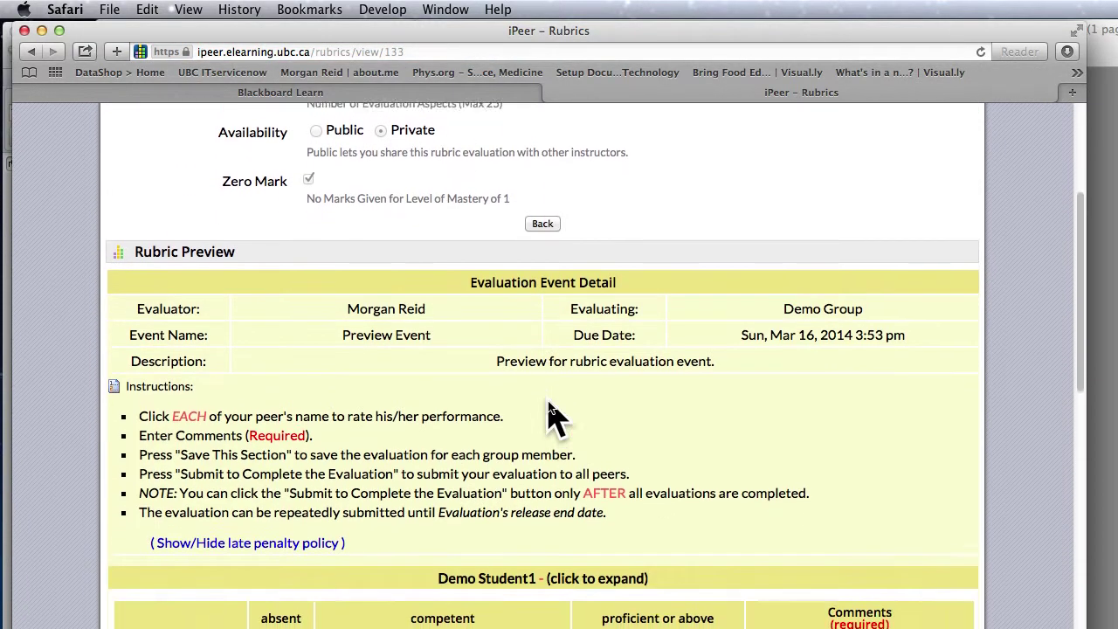
{"action": "scroll", "coordinate": [550, 414], "scroll_direction": "down", "scroll_amount": 6}
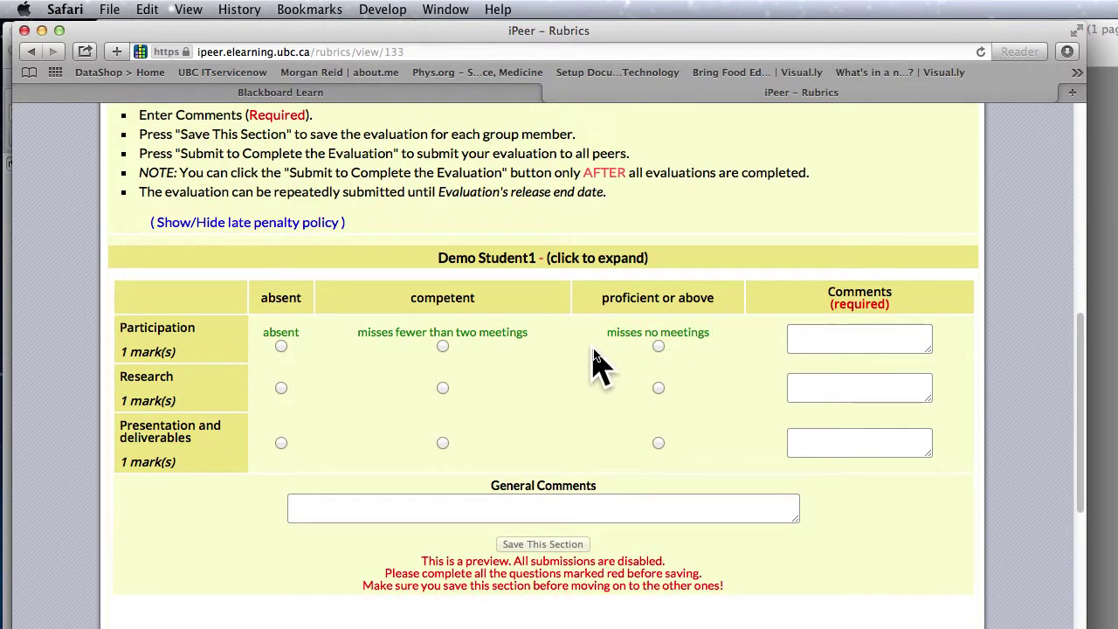
{"action": "scroll", "coordinate": [579, 384], "scroll_direction": "up", "scroll_amount": 10}
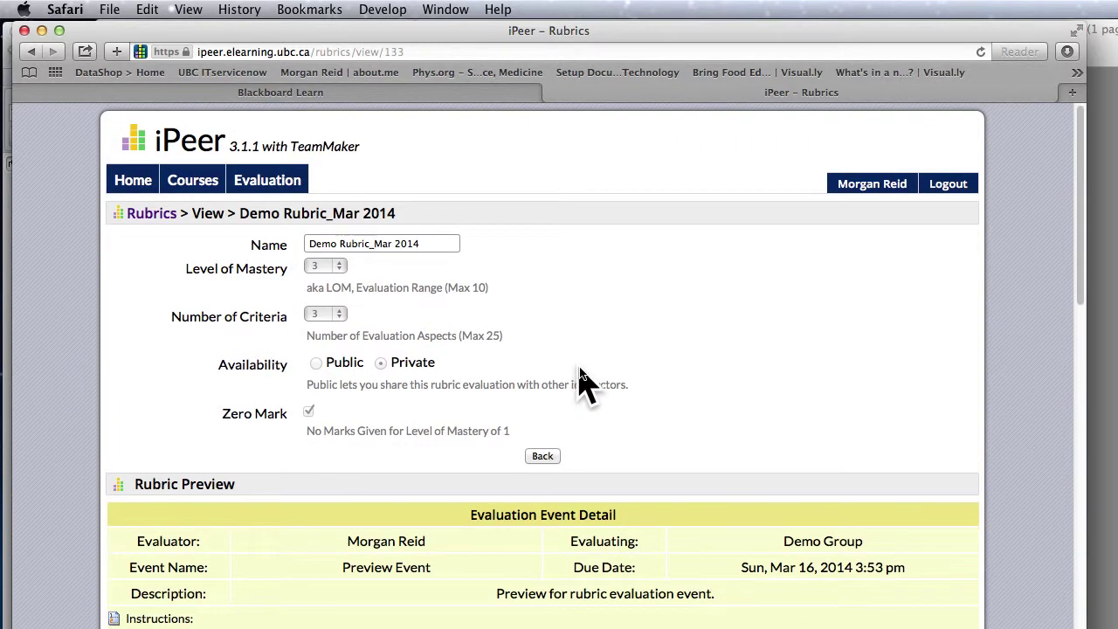
Step: Return to the Rubrics list, start a new rubric and name it "Mar11_2014_Demo_LFS_Sandbox"
{"action": "left_click", "coordinate": [258, 184]}
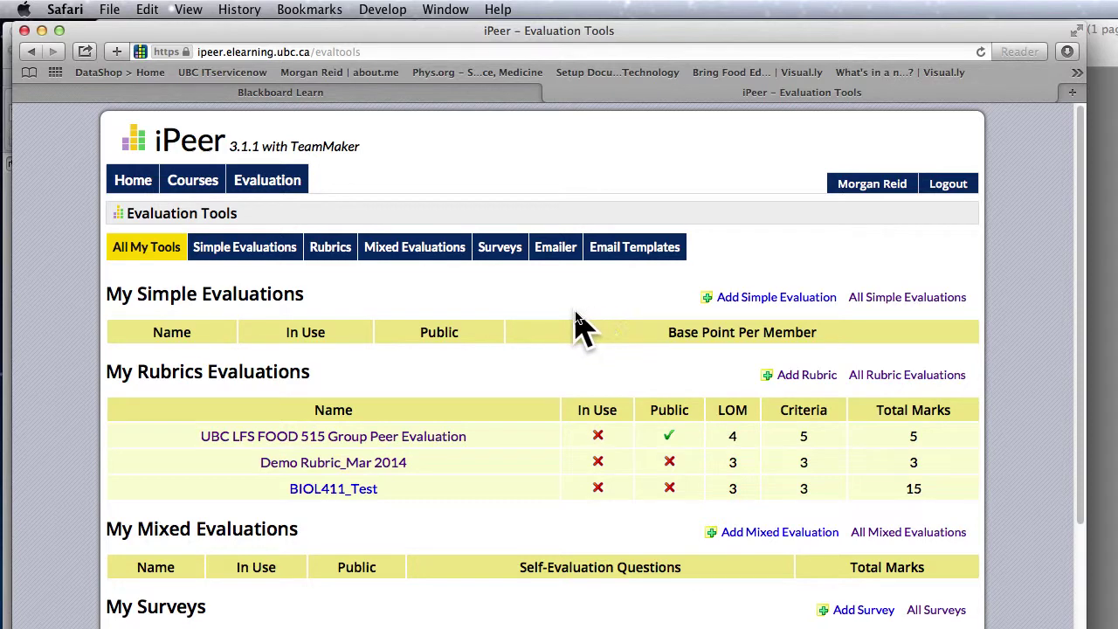
{"action": "left_click", "coordinate": [330, 250]}
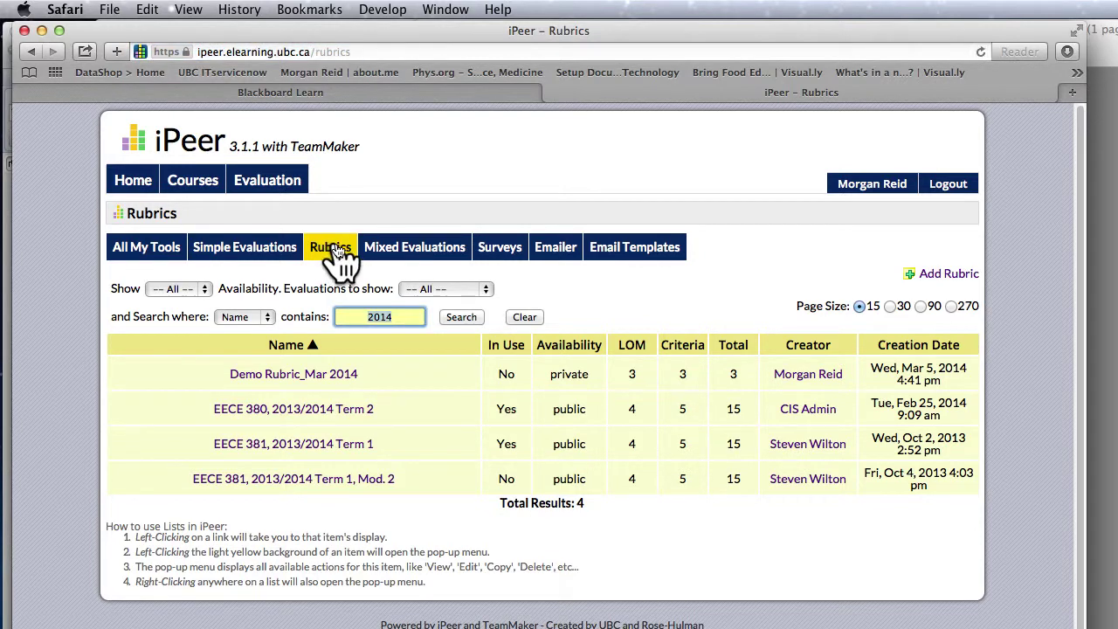
{"action": "left_click", "coordinate": [943, 276]}
{"action": "left_click", "coordinate": [407, 241]}
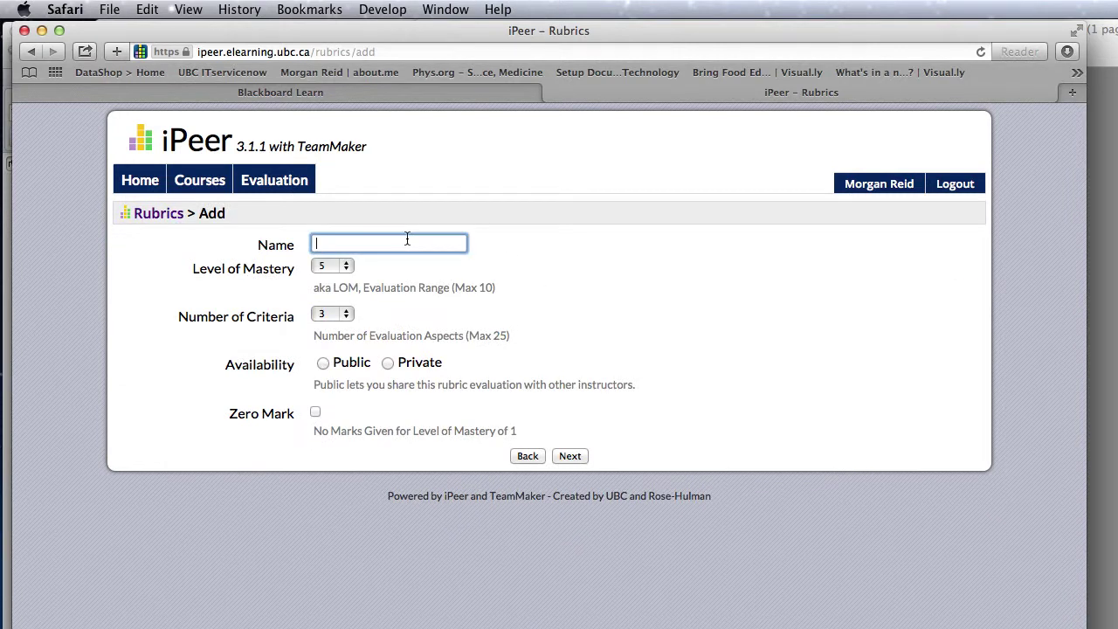
{"action": "type", "text": "Mar"}
{"action": "type", "text": "11_2014_Demo"}
{"action": "type", "text": "_LFS"}
{"action": "type", "text": "_San"}
{"action": "type", "text": "dbox"}
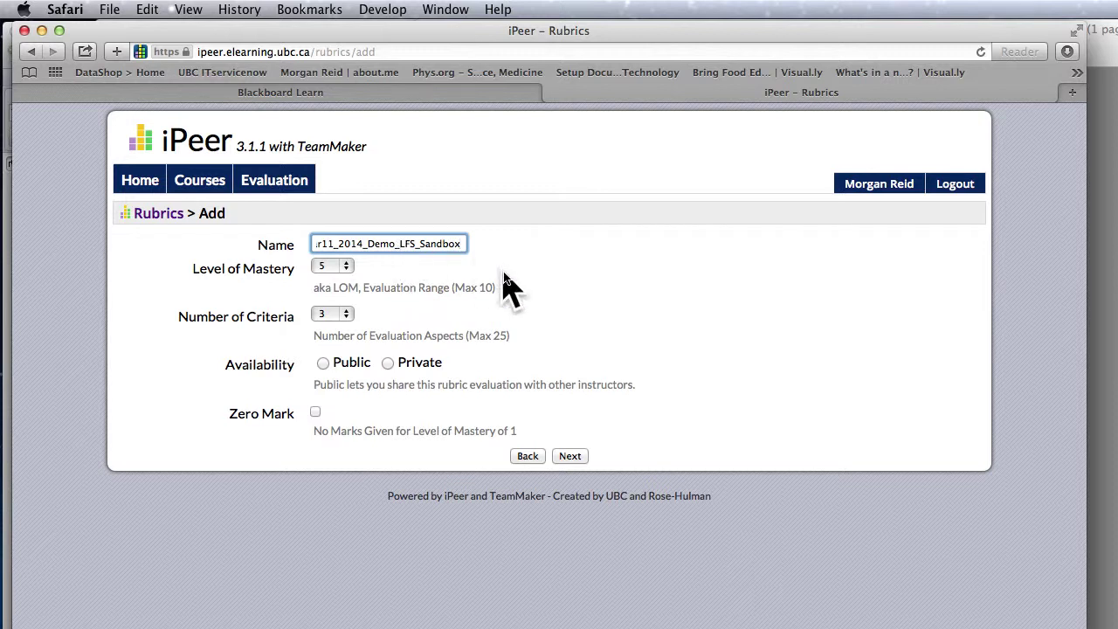
Step: Set the rubric's Level of Mastery to 3, availability to Private, enable Zero Mark and continue to the rubric grid
{"action": "left_click", "coordinate": [349, 267]}
{"action": "left_click", "coordinate": [369, 267]}
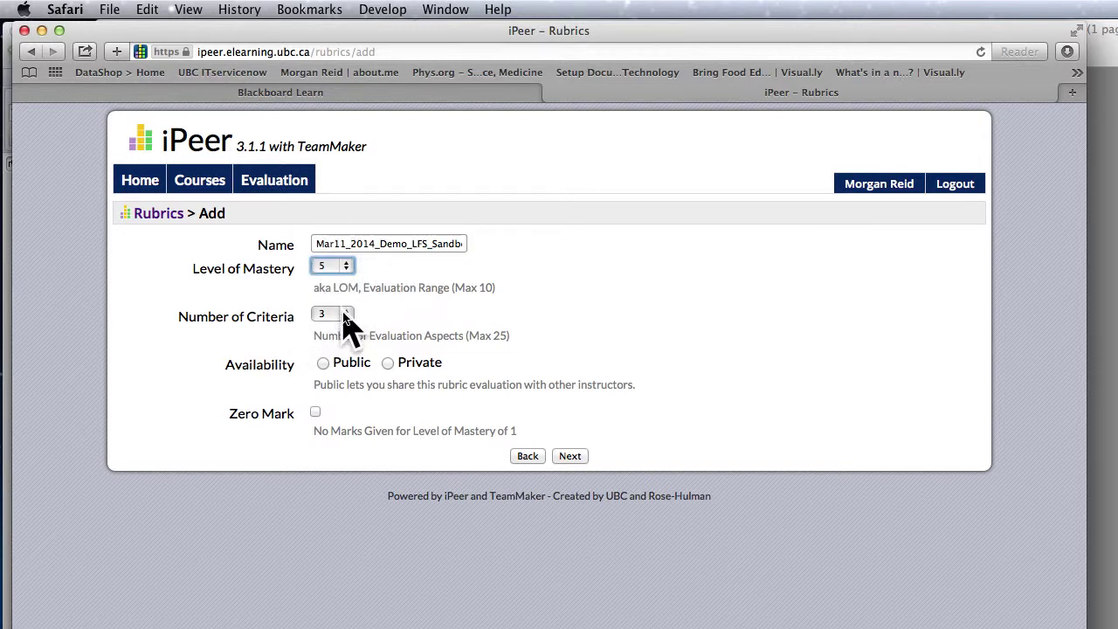
{"action": "left_click", "coordinate": [349, 271]}
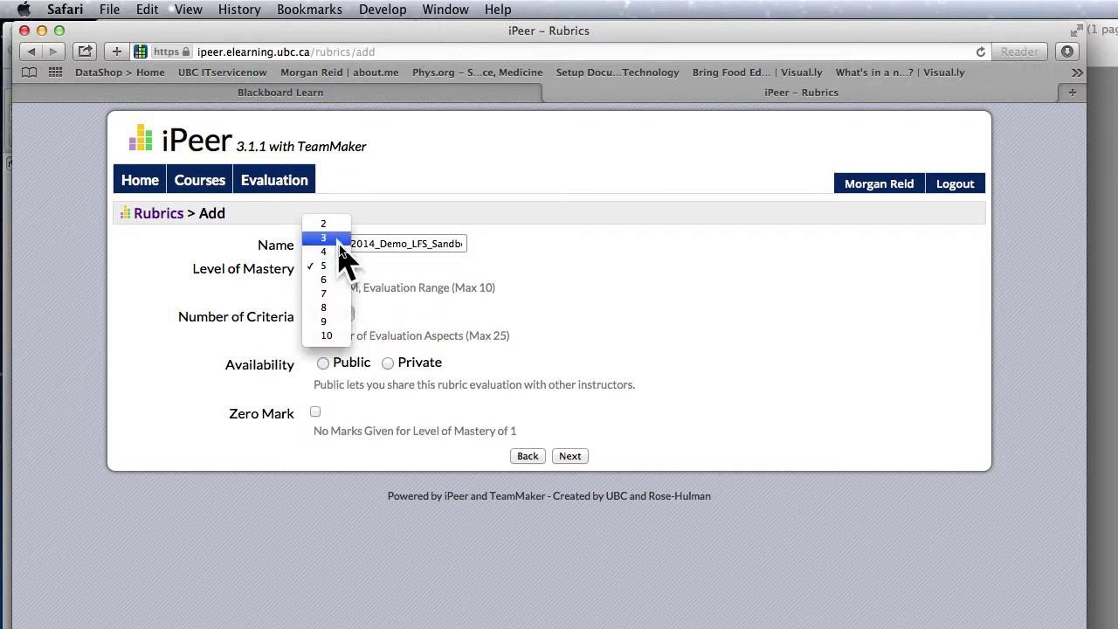
{"action": "left_click", "coordinate": [347, 239]}
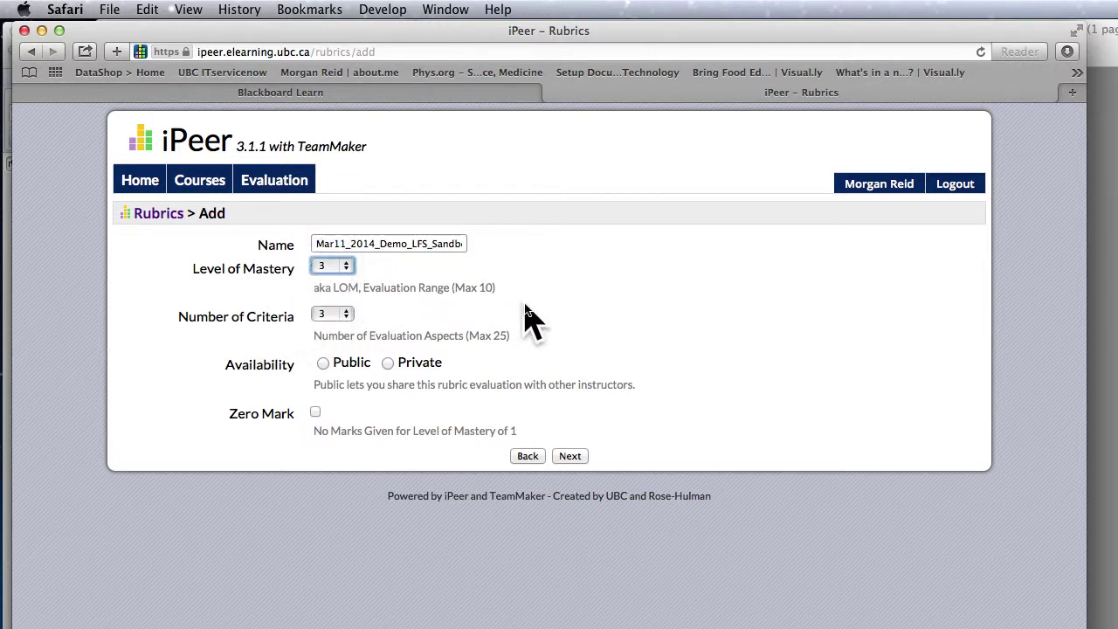
{"action": "left_click", "coordinate": [388, 362]}
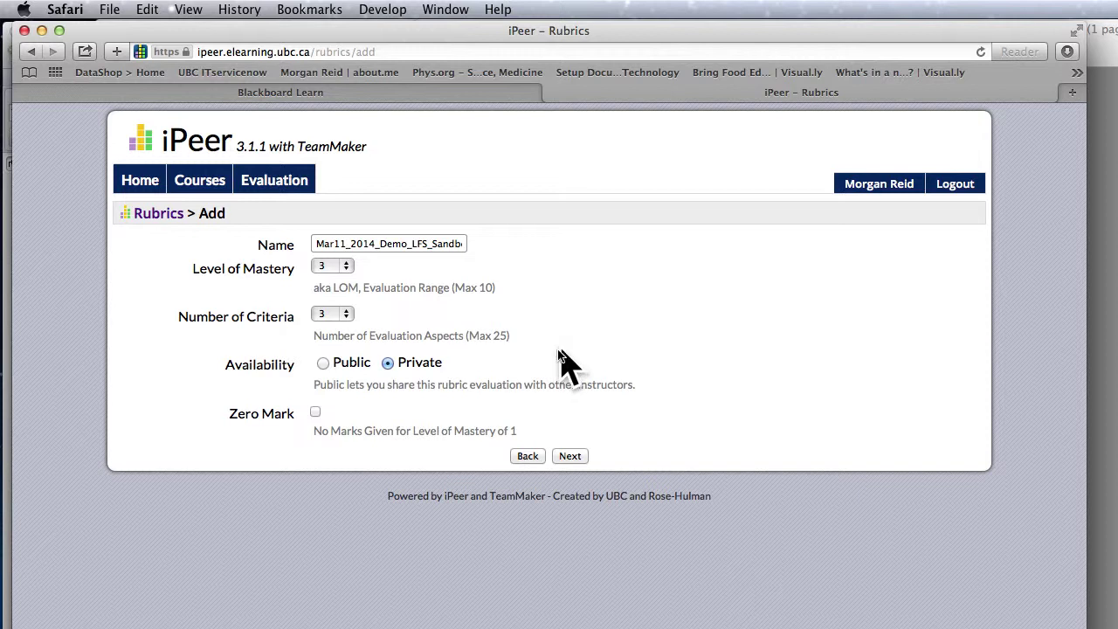
{"action": "left_click", "coordinate": [316, 414]}
{"action": "left_click", "coordinate": [573, 456]}
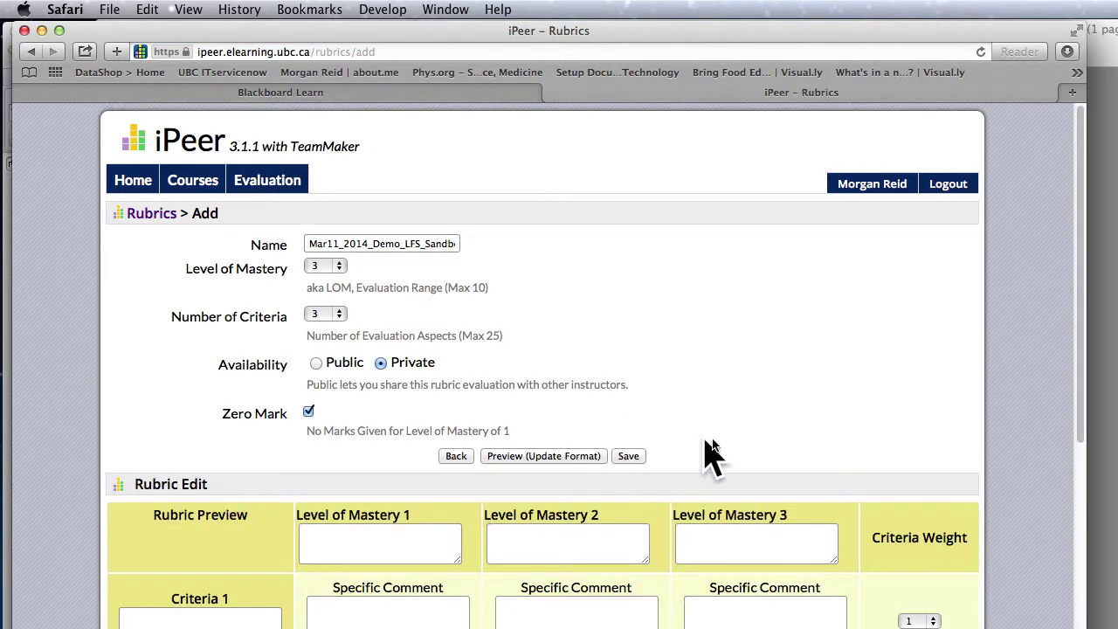
Step: Label the three mastery levels "absent", "pk" and "great"
{"action": "scroll", "coordinate": [734, 432], "scroll_direction": "down", "scroll_amount": 5}
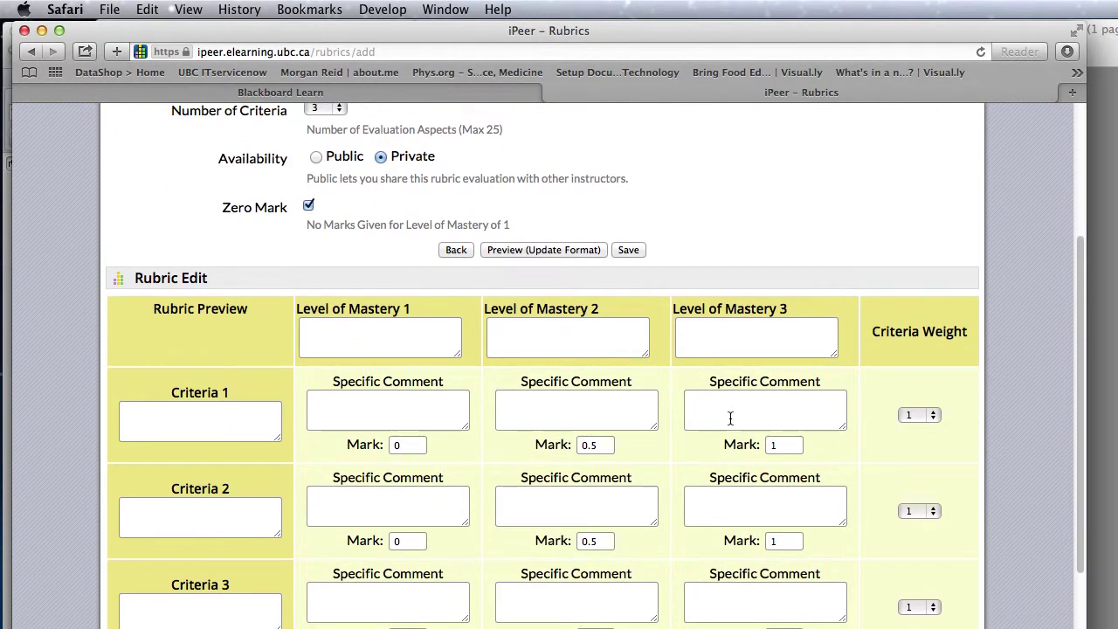
{"action": "scroll", "coordinate": [730, 418], "scroll_direction": "down", "scroll_amount": 2}
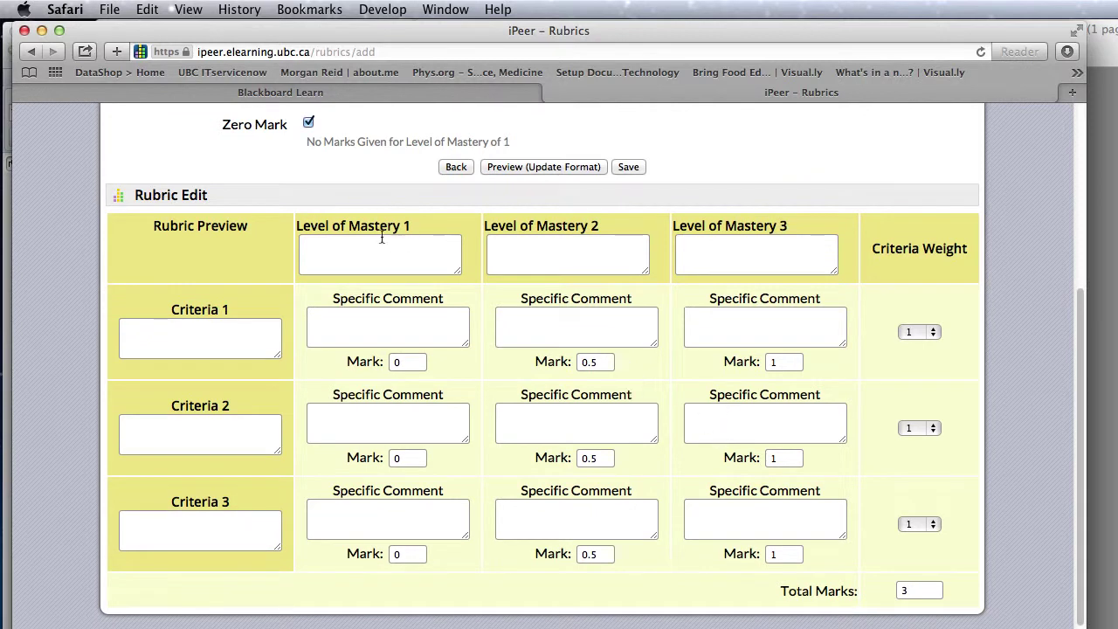
{"action": "left_click", "coordinate": [351, 255]}
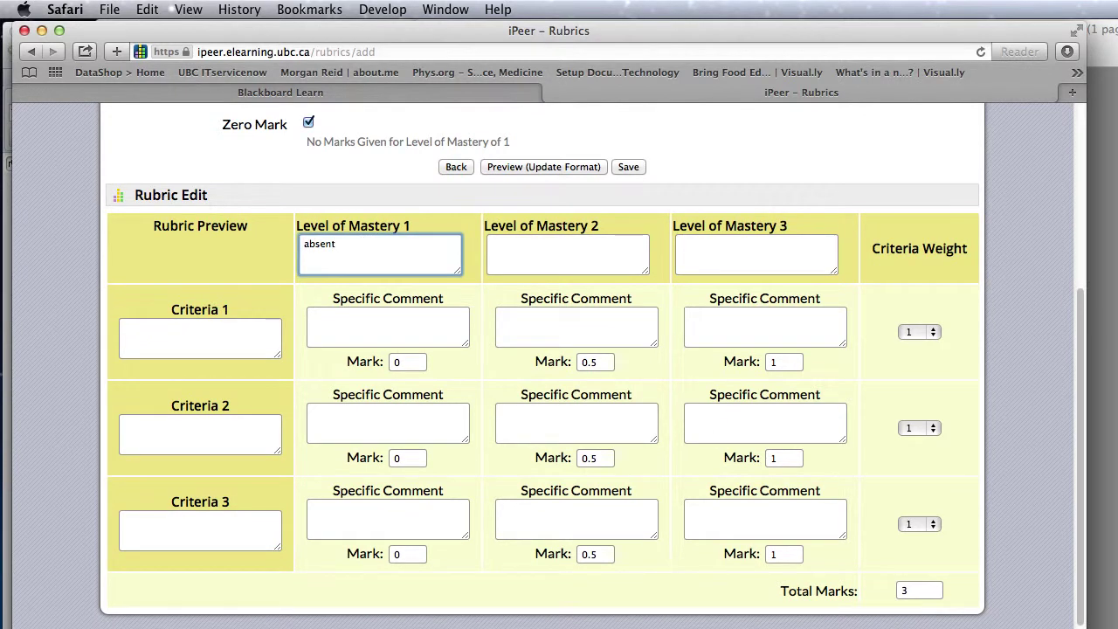
{"action": "left_click", "coordinate": [495, 258]}
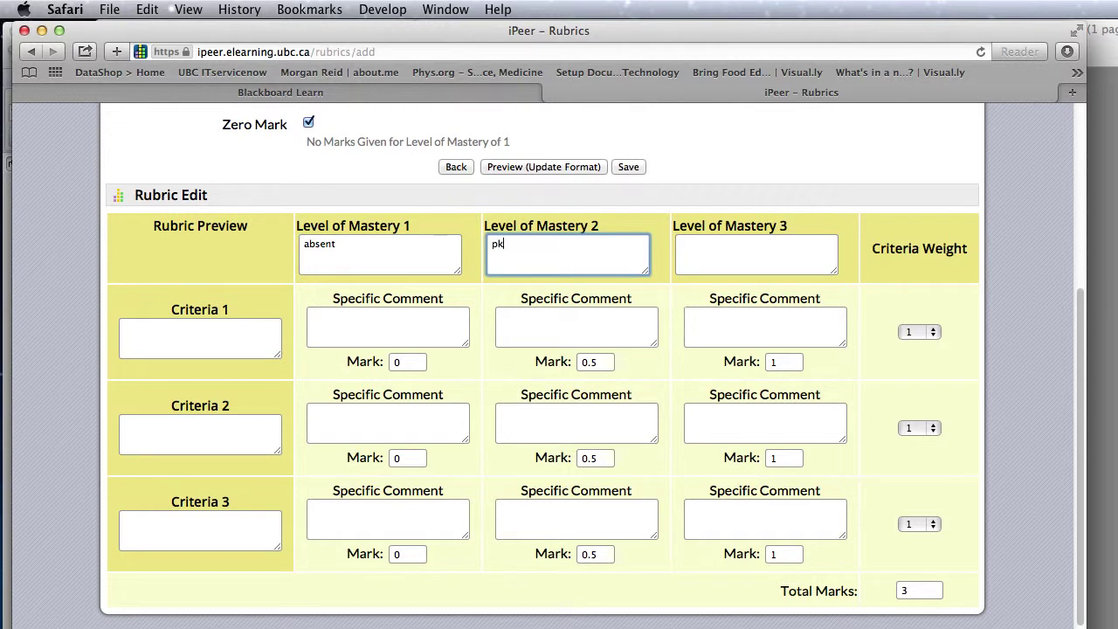
{"action": "left_click", "coordinate": [715, 248]}
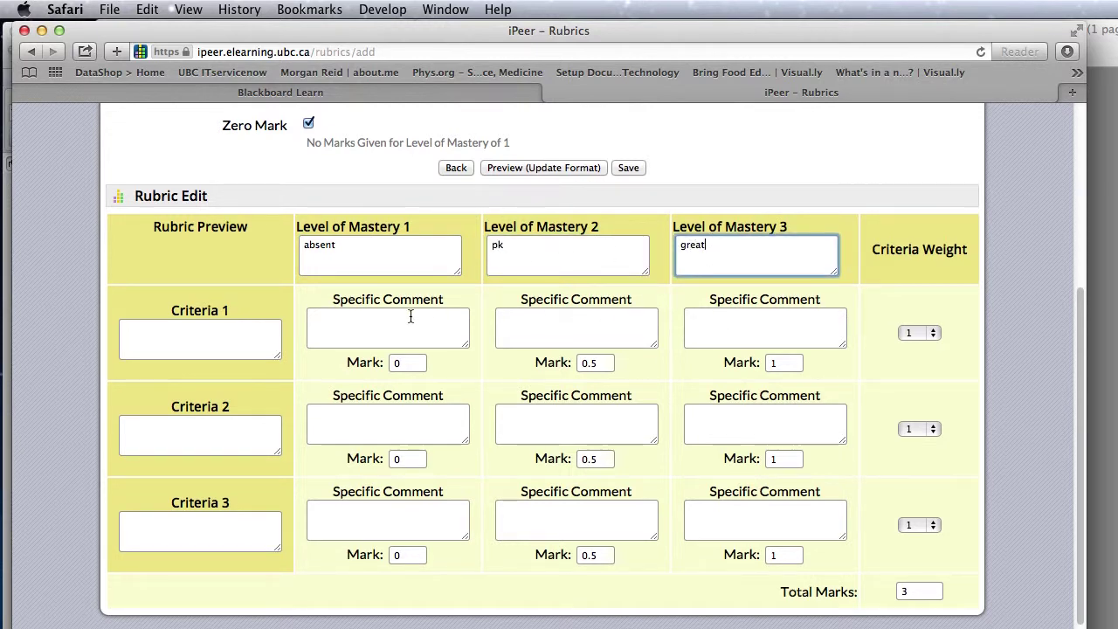
Step: Name the three rubric criteria "presentce", "research" and "Presentation"
{"action": "left_click", "coordinate": [226, 340]}
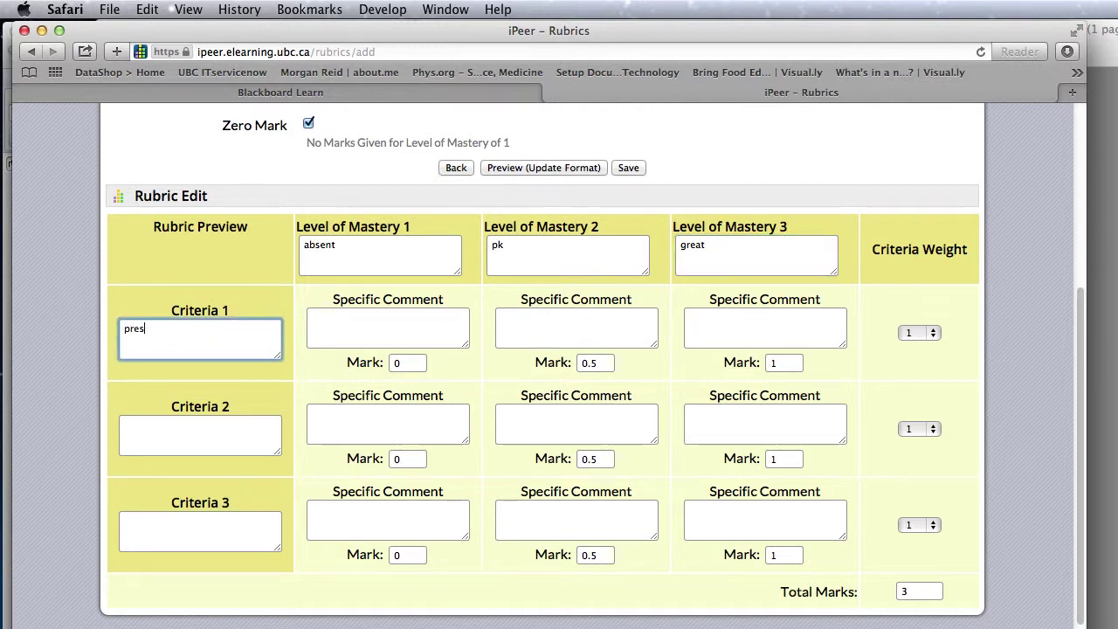
{"action": "type", "text": "presentce"}
{"action": "left_click", "coordinate": [182, 427]}
{"action": "type", "text": "research"}
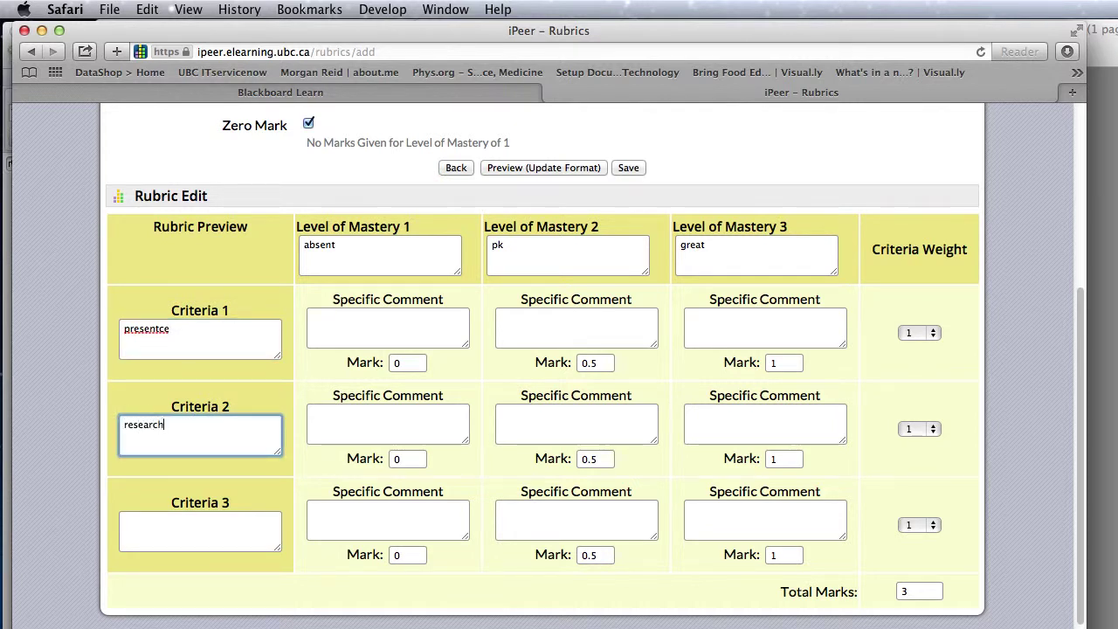
{"action": "left_click", "coordinate": [203, 528]}
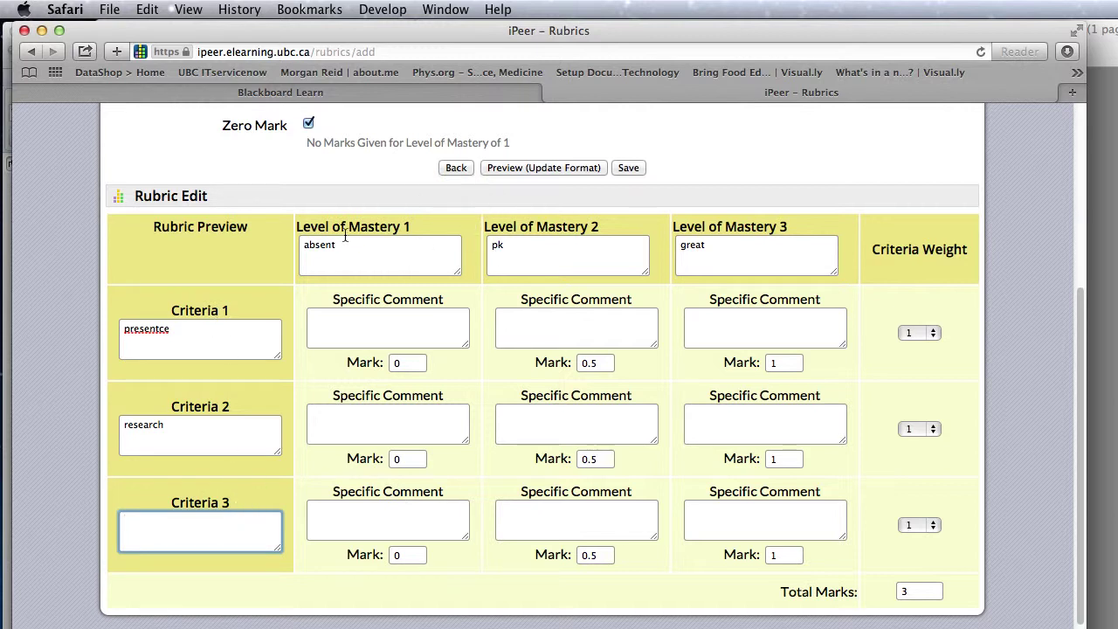
{"action": "left_click_drag", "start_coordinate": [361, 225], "coordinate": [550, 224]}
{"action": "left_click", "coordinate": [488, 227]}
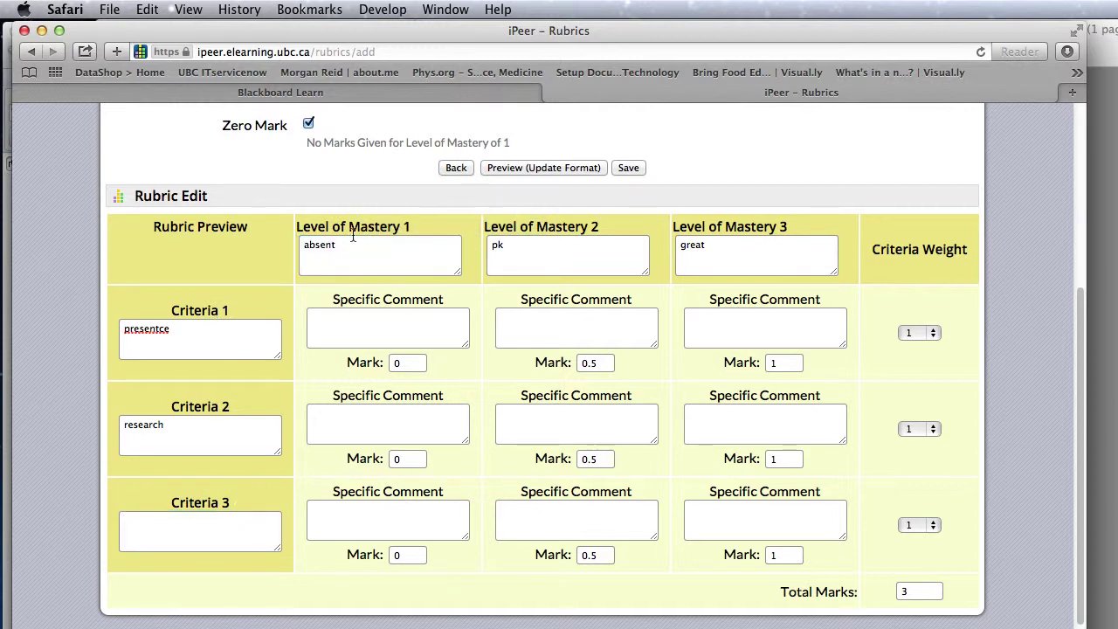
{"action": "left_click", "coordinate": [195, 532]}
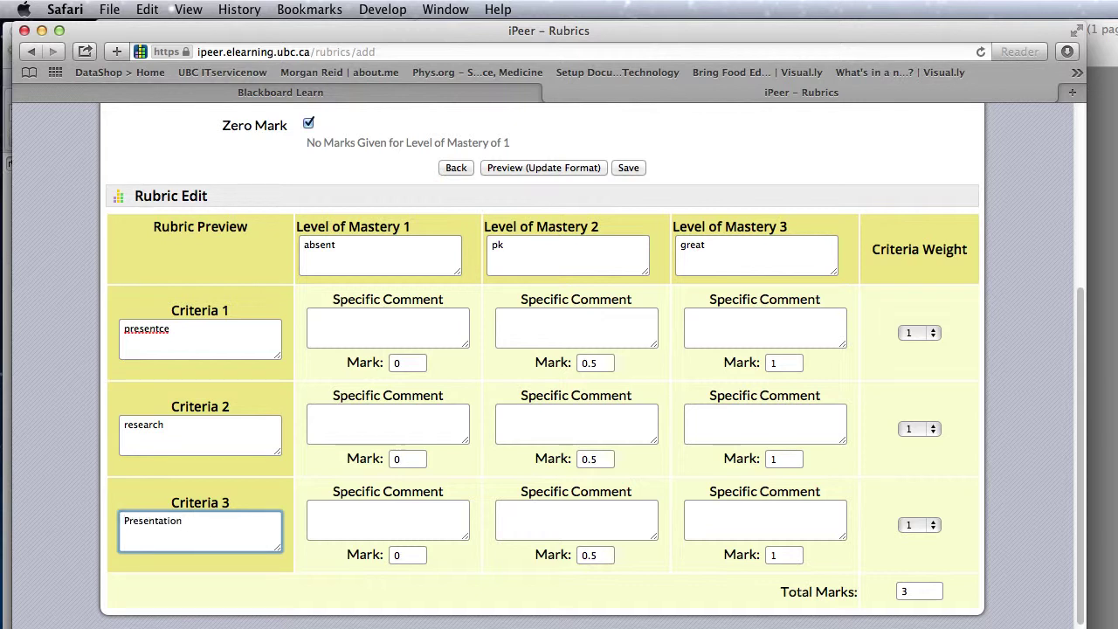
Step: Look over the Specific Comment fields across the criteria and mastery levels
{"action": "left_click", "coordinate": [366, 328]}
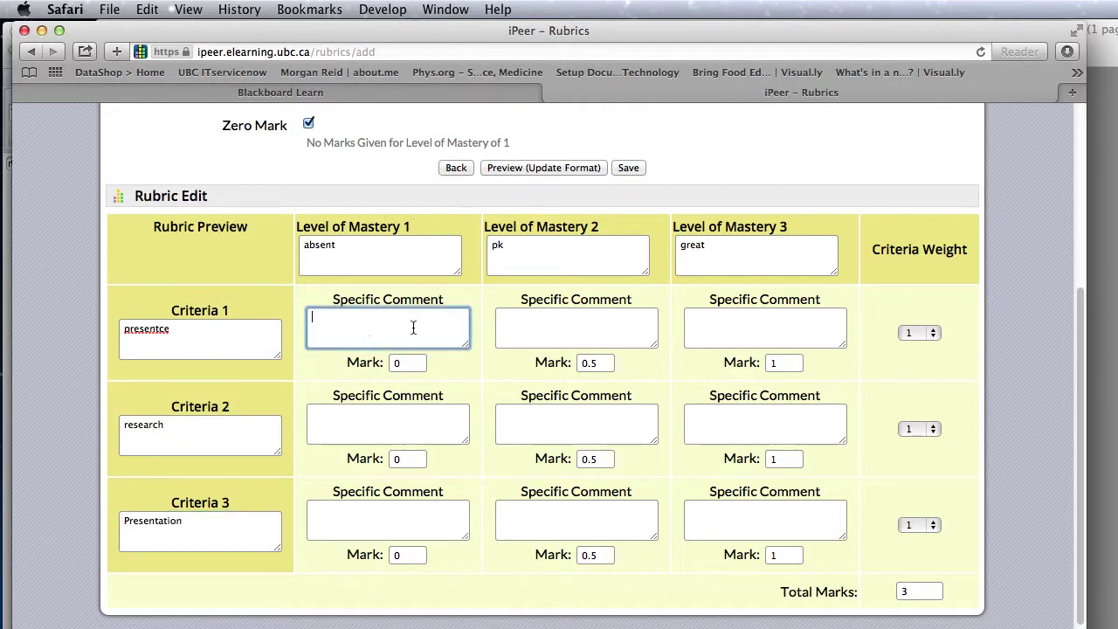
{"action": "left_click", "coordinate": [591, 325]}
{"action": "left_click", "coordinate": [764, 322]}
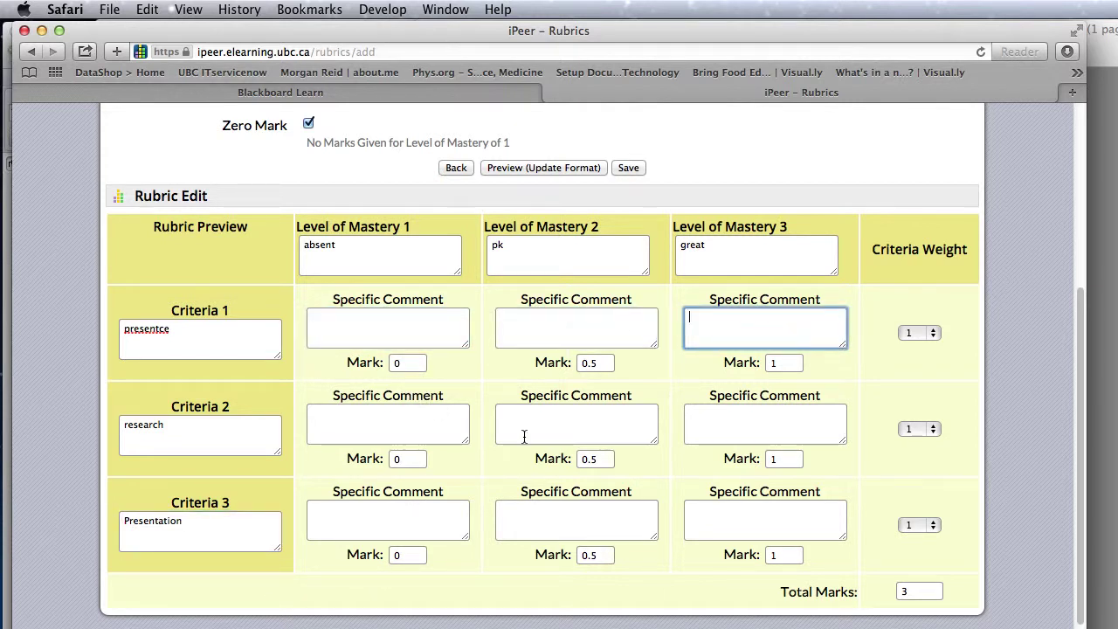
{"action": "left_click", "coordinate": [524, 435]}
{"action": "left_click", "coordinate": [405, 422]}
{"action": "left_click", "coordinate": [408, 523]}
{"action": "left_click", "coordinate": [631, 529]}
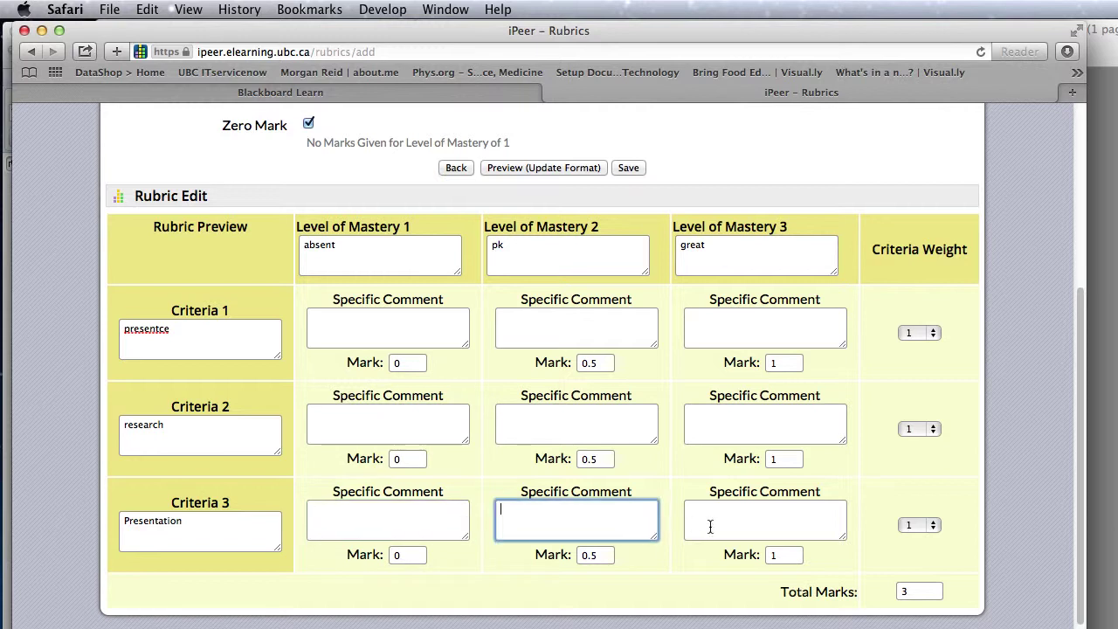
{"action": "left_click", "coordinate": [710, 525]}
Step: Examine the weight options for Criteria 1 and the rubric's Total Marks field
{"action": "left_click", "coordinate": [932, 332]}
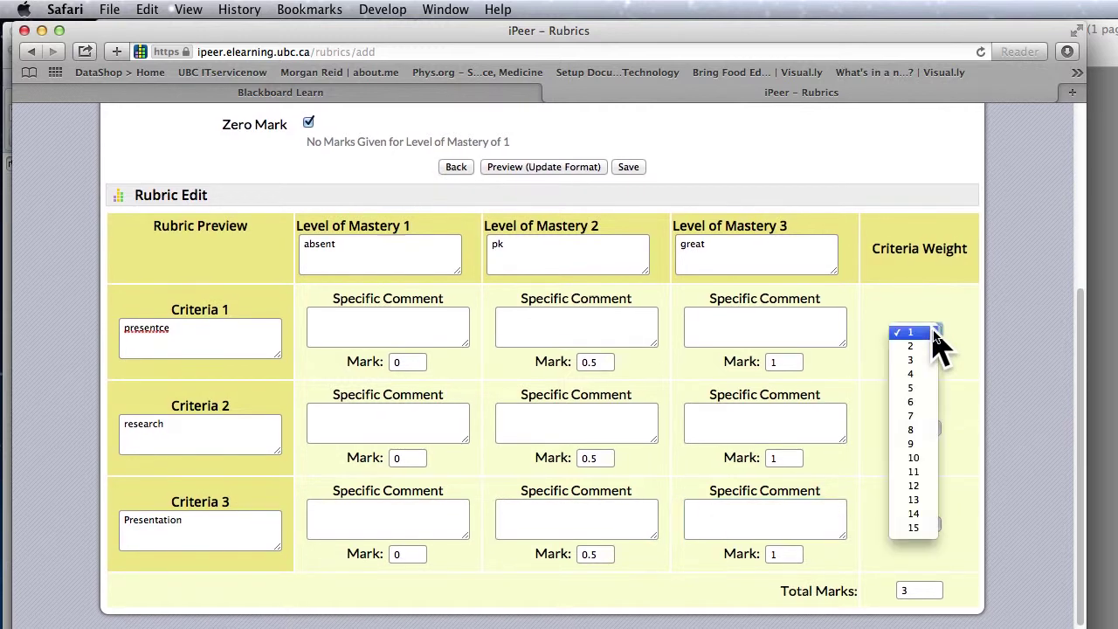
{"action": "left_click", "coordinate": [954, 330]}
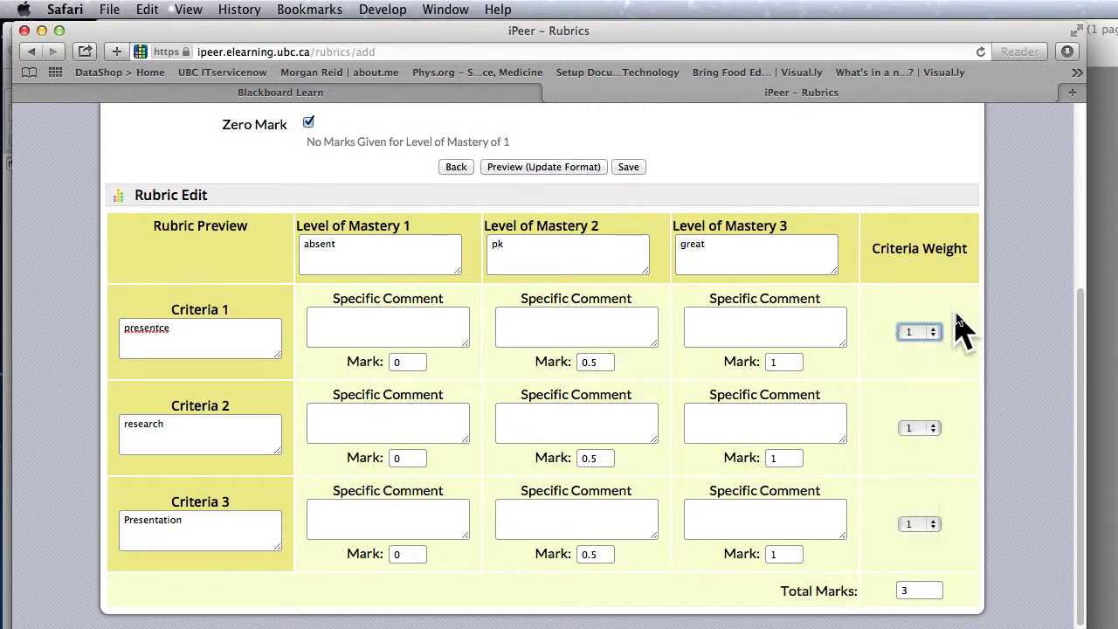
{"action": "left_click", "coordinate": [175, 335]}
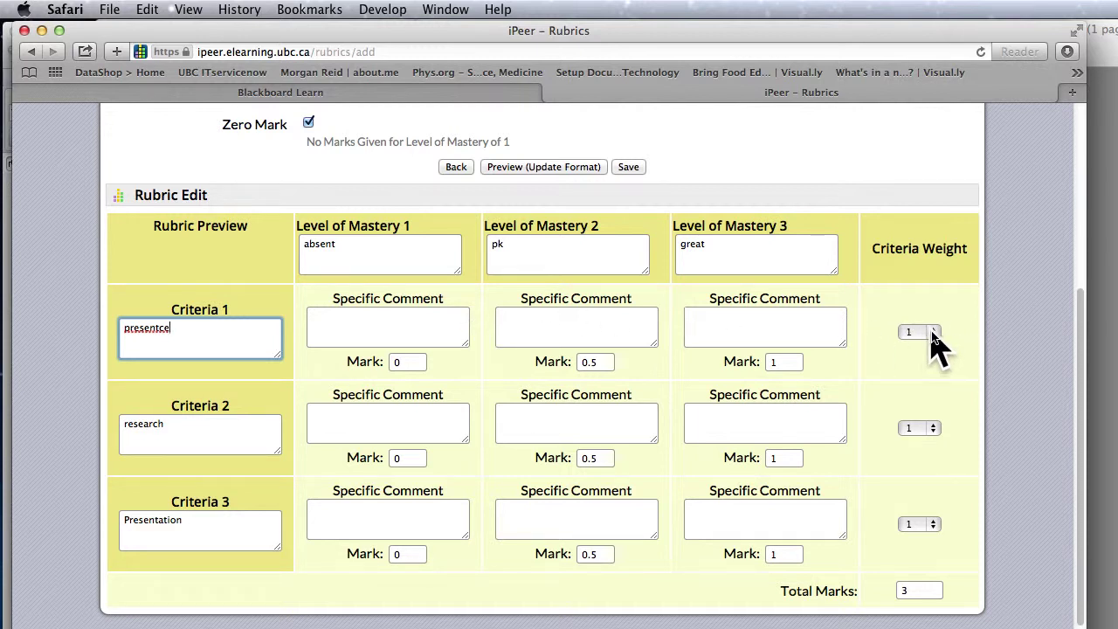
{"action": "left_click", "coordinate": [915, 591]}
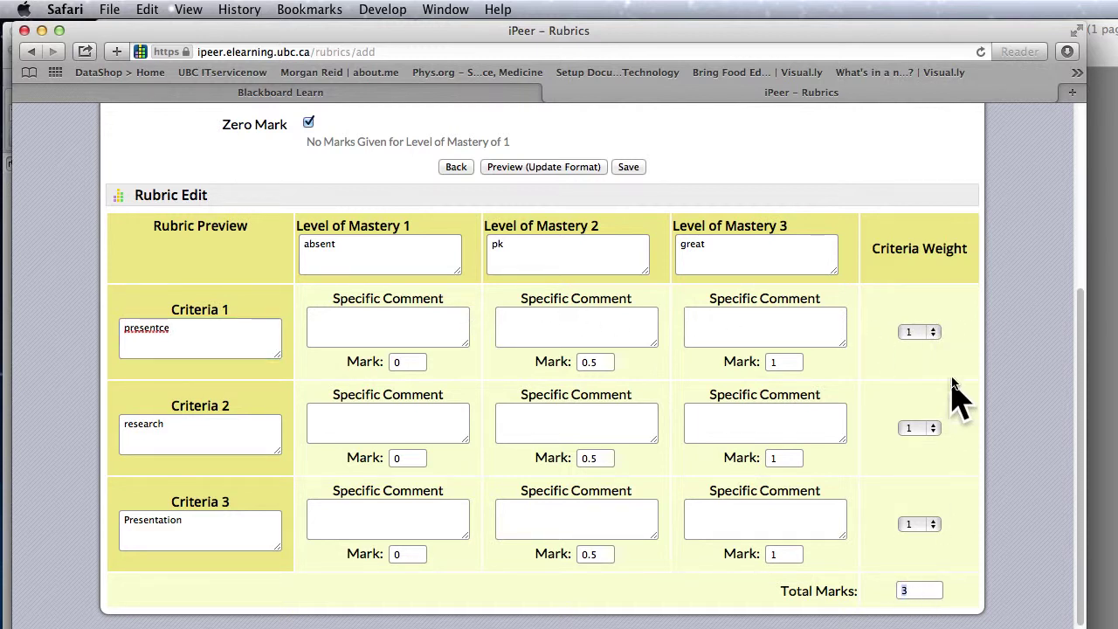
Step: Try weights of 3, 4 and 10 for Criteria 1 and examine its marks at each mastery level
{"action": "left_click", "coordinate": [929, 332]}
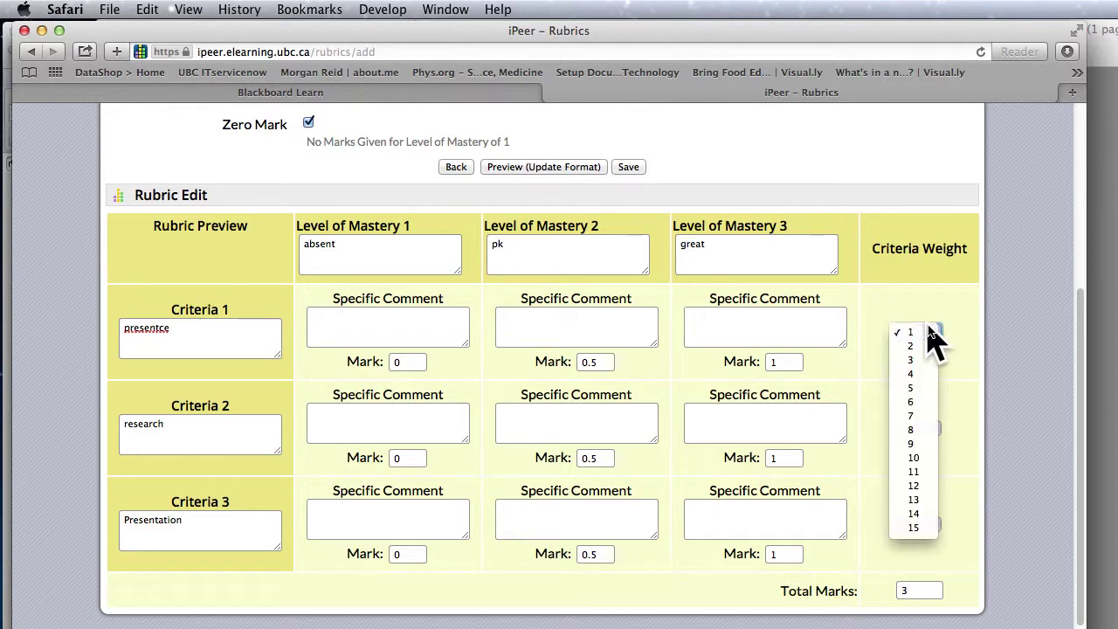
{"action": "left_click", "coordinate": [924, 360]}
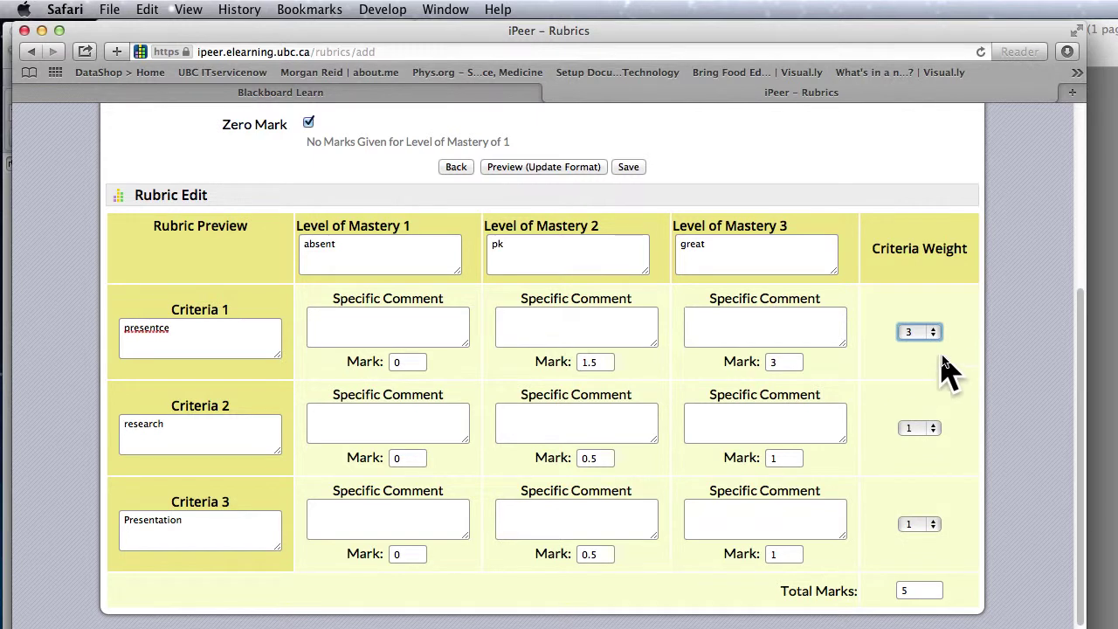
{"action": "left_click", "coordinate": [929, 332]}
{"action": "left_click", "coordinate": [924, 345]}
{"action": "left_click", "coordinate": [932, 337]}
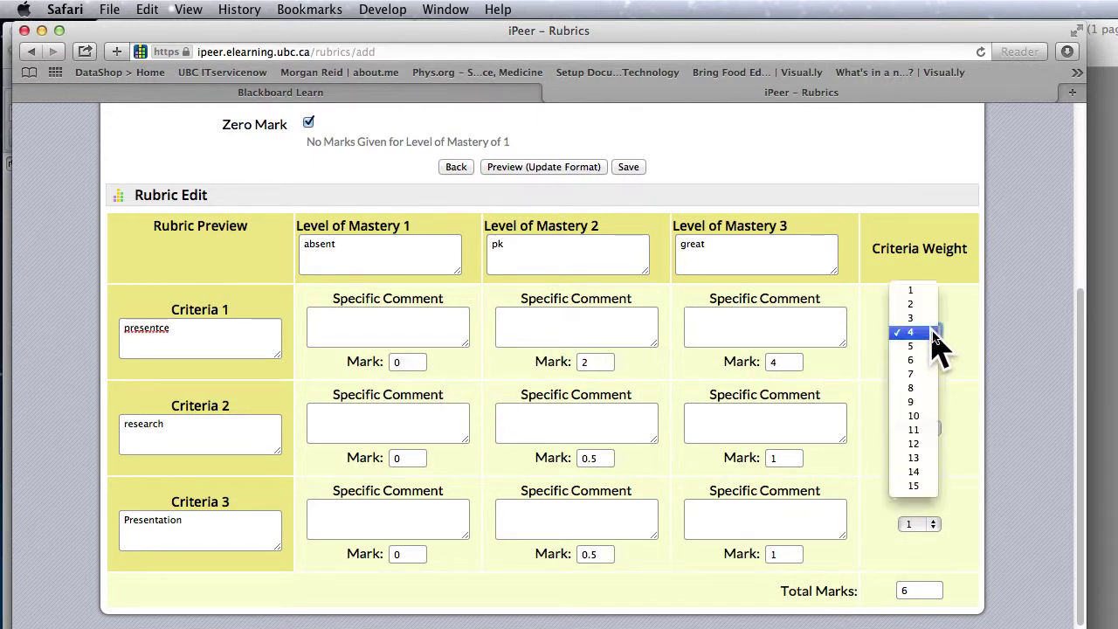
{"action": "left_click", "coordinate": [925, 416]}
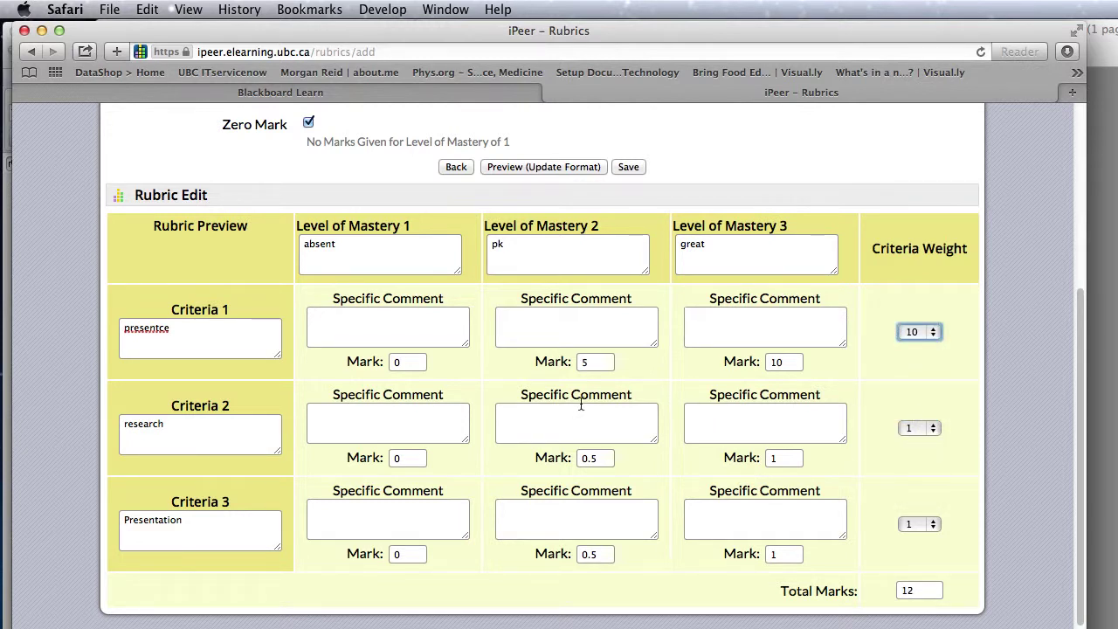
{"action": "left_click_drag", "start_coordinate": [342, 362], "coordinate": [434, 364]}
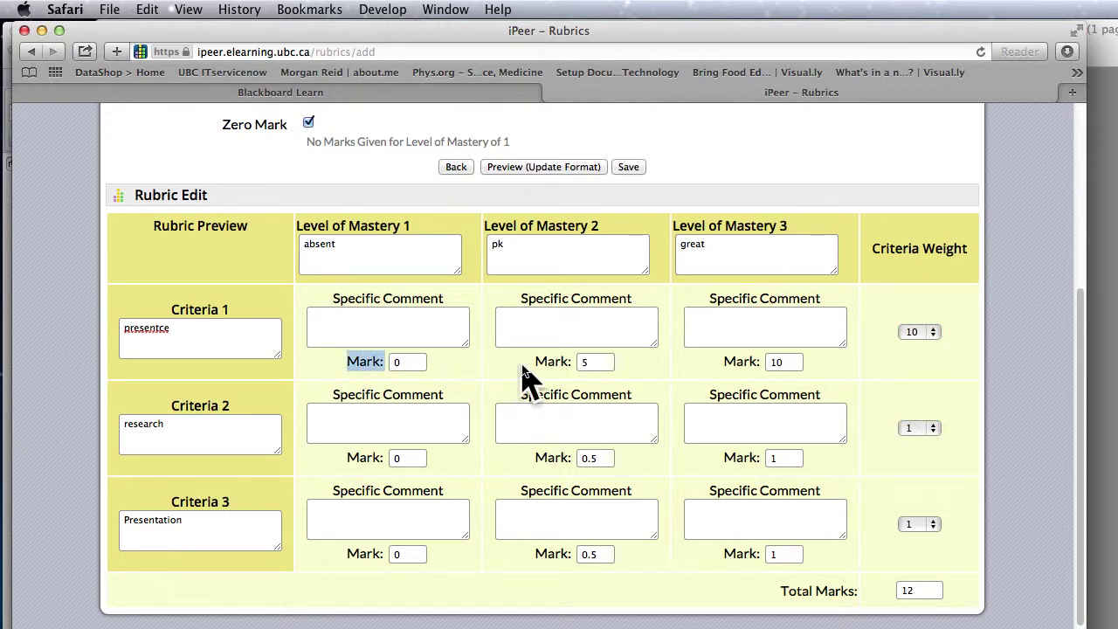
{"action": "left_click_drag", "start_coordinate": [548, 362], "coordinate": [616, 364]}
{"action": "left_click_drag", "start_coordinate": [724, 370], "coordinate": [800, 364]}
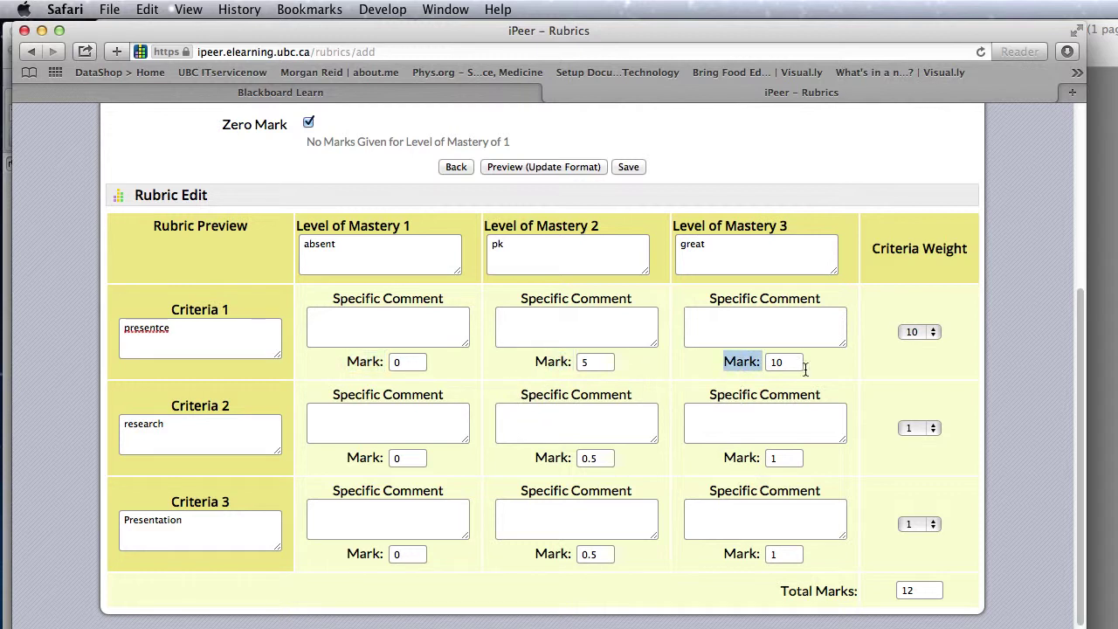
{"action": "left_click", "coordinate": [812, 376]}
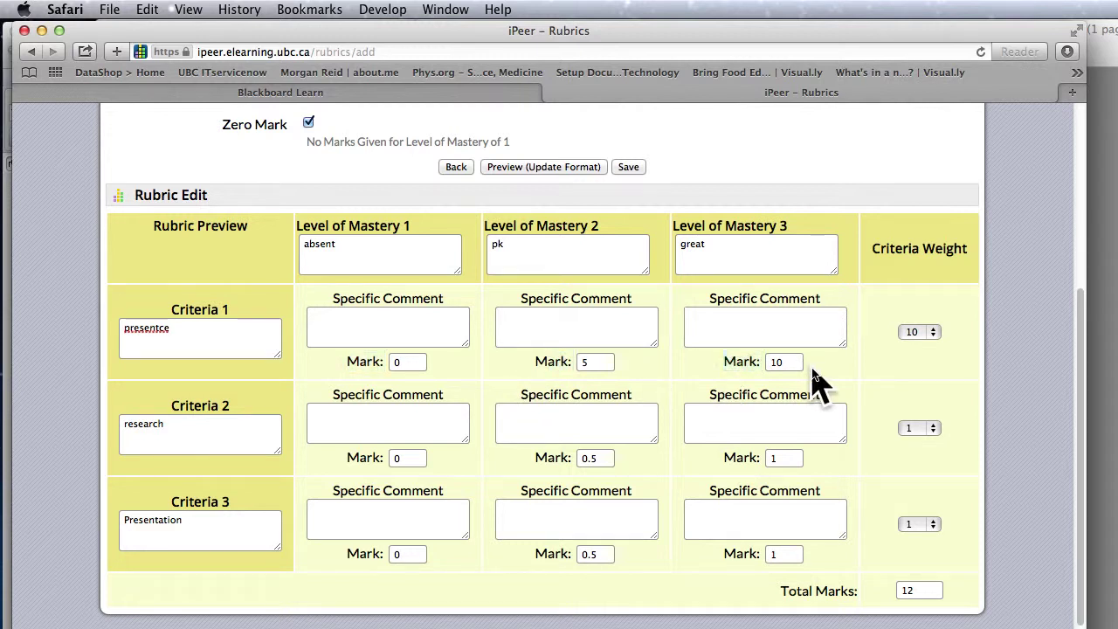
Step: Set the weight of all three criteria to 2 and check the rubric grid
{"action": "left_click", "coordinate": [919, 332]}
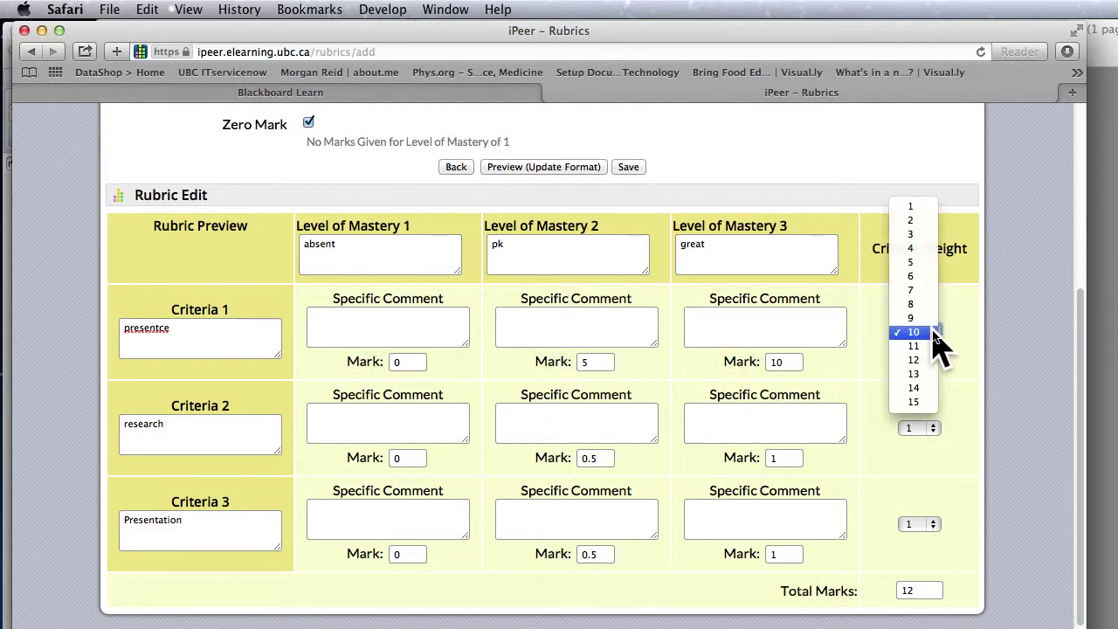
{"action": "left_click", "coordinate": [924, 225]}
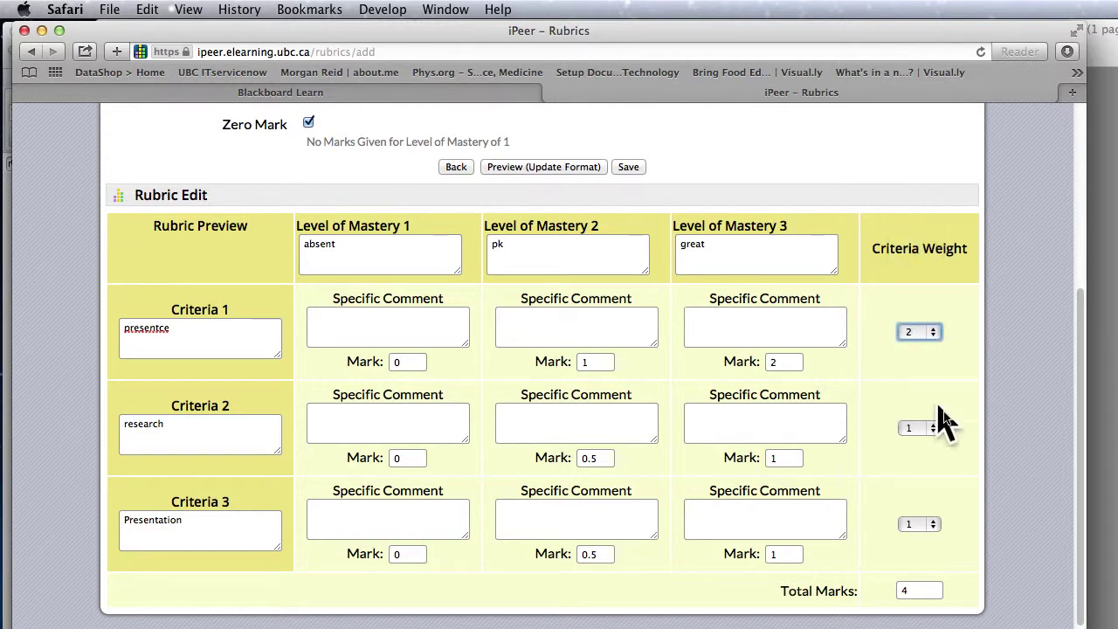
{"action": "left_click", "coordinate": [925, 428]}
{"action": "left_click", "coordinate": [922, 442]}
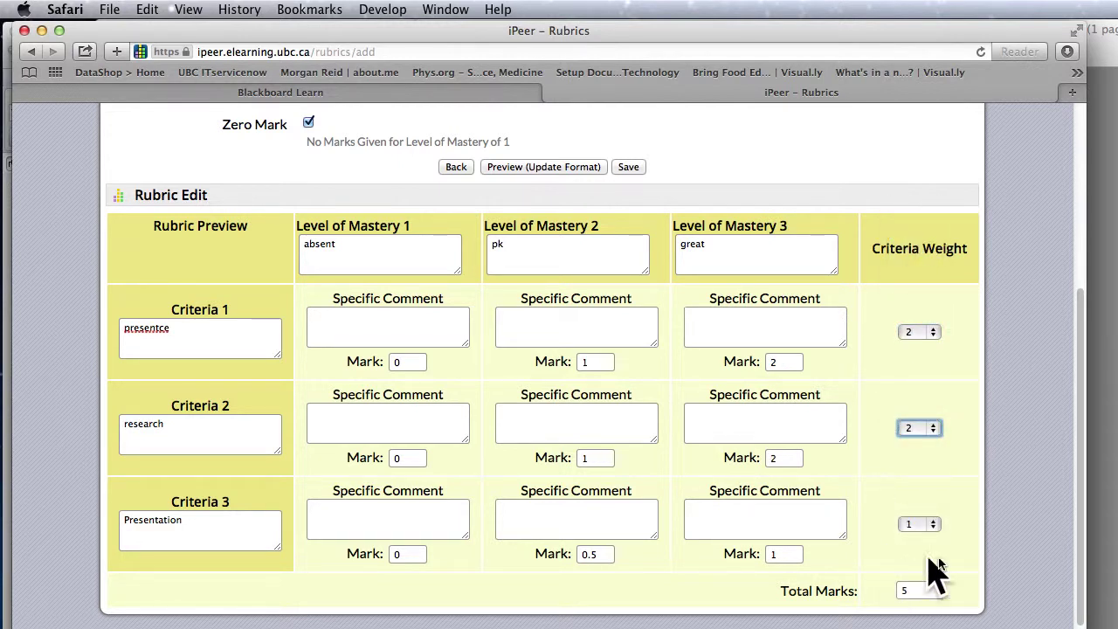
{"action": "left_click", "coordinate": [928, 524]}
{"action": "left_click", "coordinate": [915, 538]}
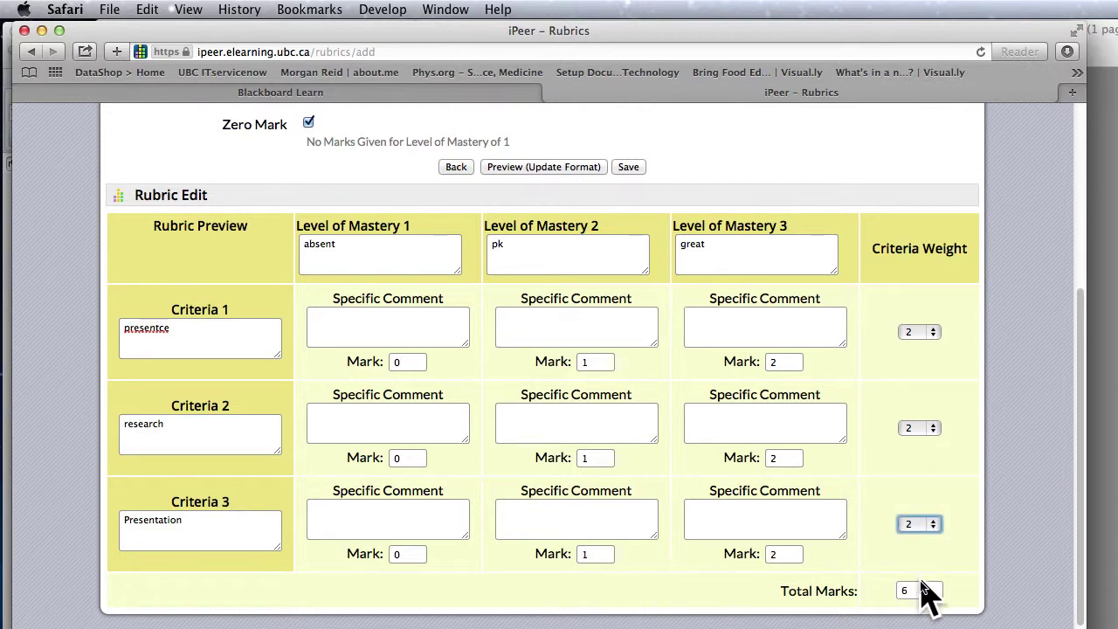
{"action": "scroll", "coordinate": [958, 573], "scroll_direction": "down", "scroll_amount": 1}
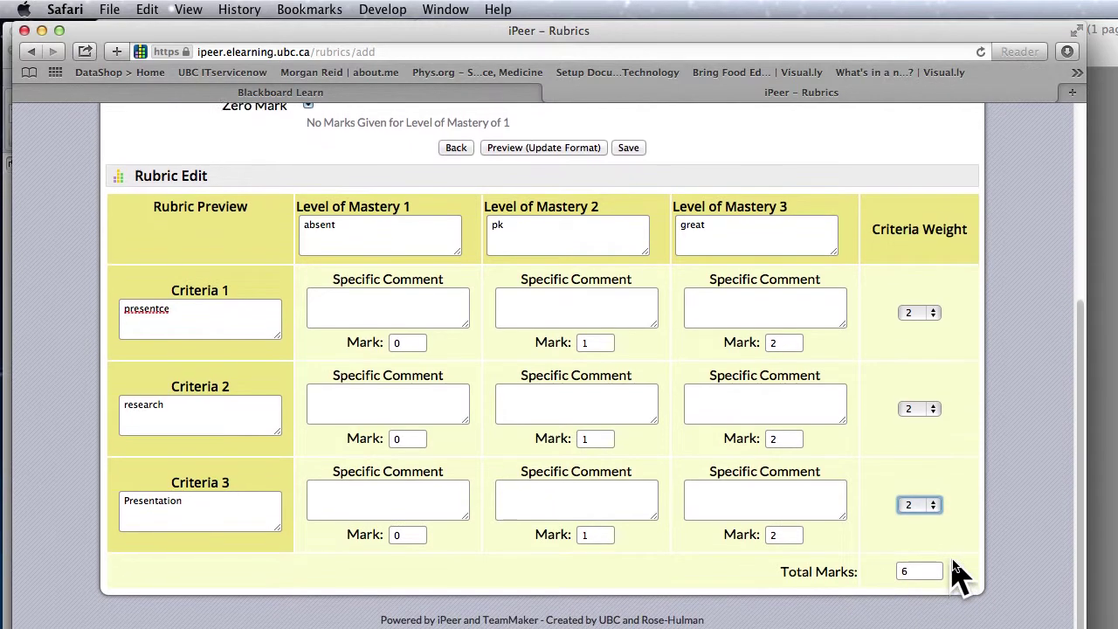
{"action": "scroll", "coordinate": [958, 559], "scroll_direction": "up", "scroll_amount": 2}
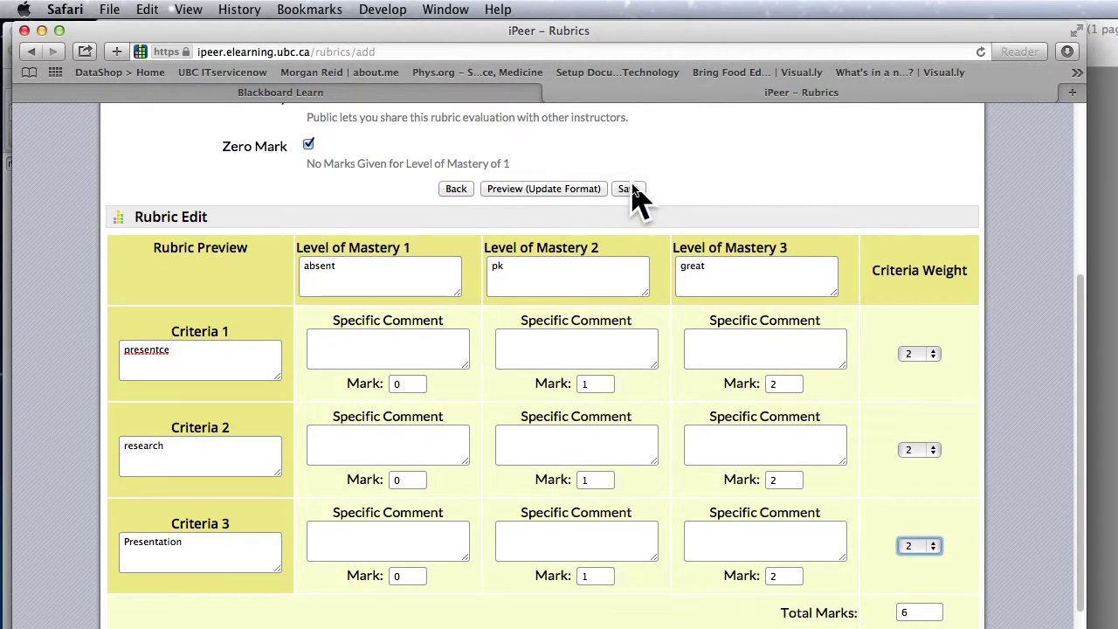
Step: Save the new rubric and open Mar11_2014_Demo_LFS_Sandbox from the rubrics list
{"action": "left_click", "coordinate": [644, 350]}
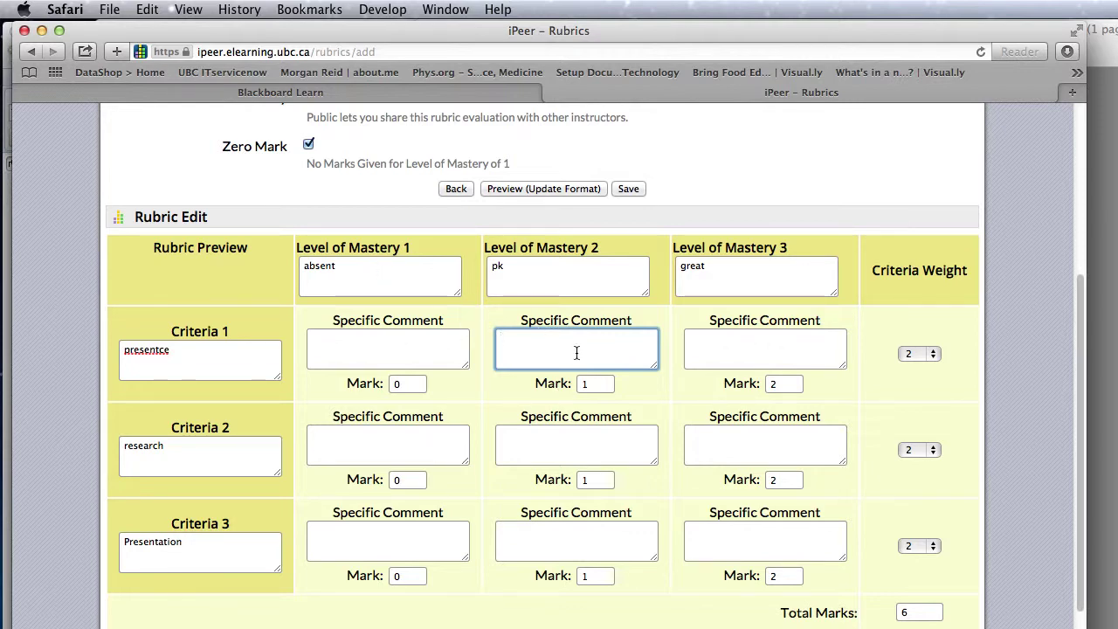
{"action": "left_click", "coordinate": [628, 189]}
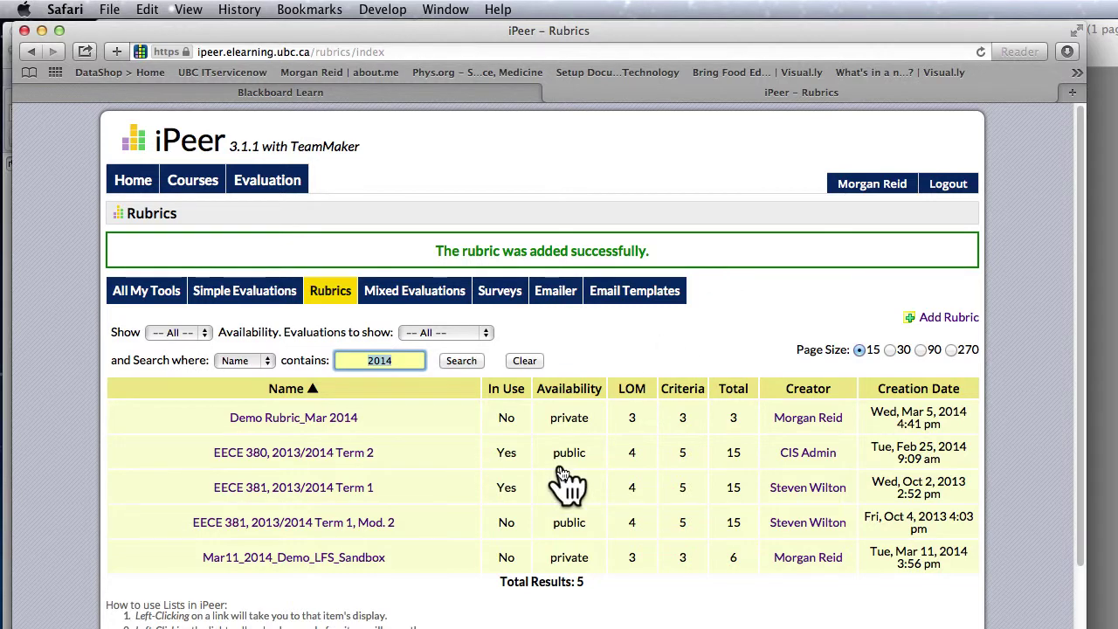
{"action": "left_click", "coordinate": [365, 559]}
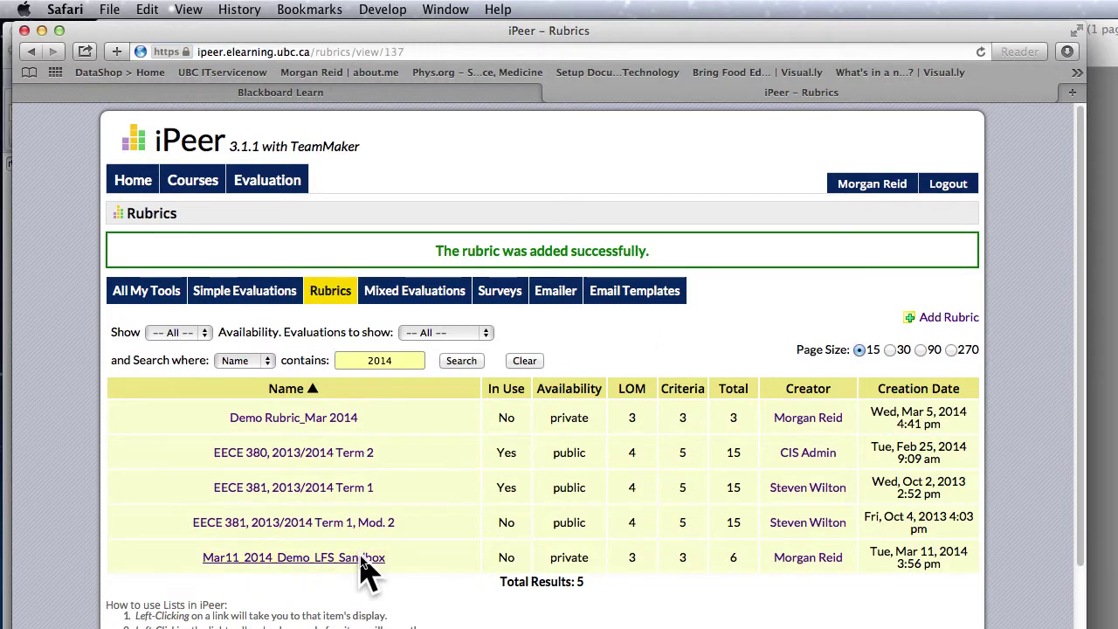
Step: Look through the rubric preview, including the event details, the instructions and the evaluation form for Demo Student1
{"action": "scroll", "coordinate": [567, 485], "scroll_direction": "down", "scroll_amount": 5}
{"action": "scroll", "coordinate": [557, 499], "scroll_direction": "down", "scroll_amount": 5}
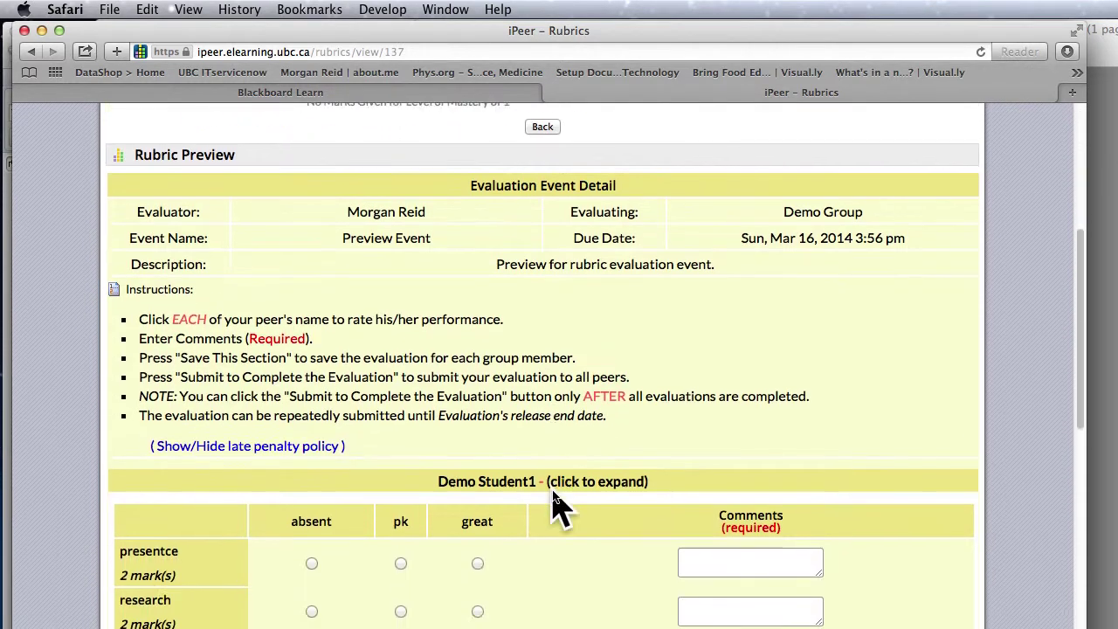
{"action": "scroll", "coordinate": [550, 491], "scroll_direction": "up", "scroll_amount": 4}
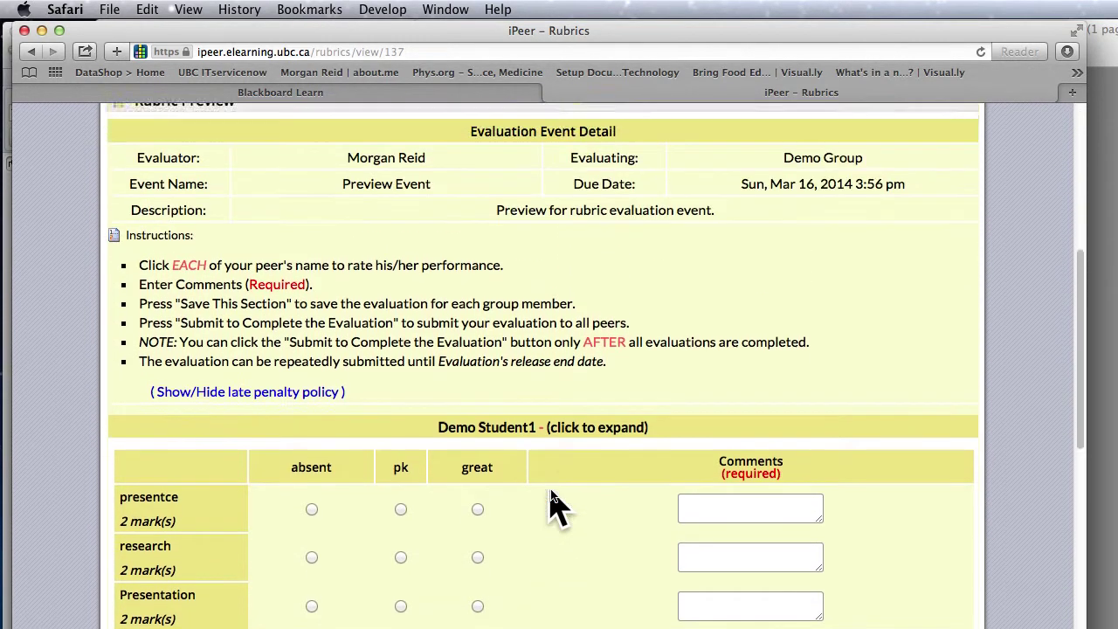
{"action": "scroll", "coordinate": [550, 494], "scroll_direction": "down", "scroll_amount": 1}
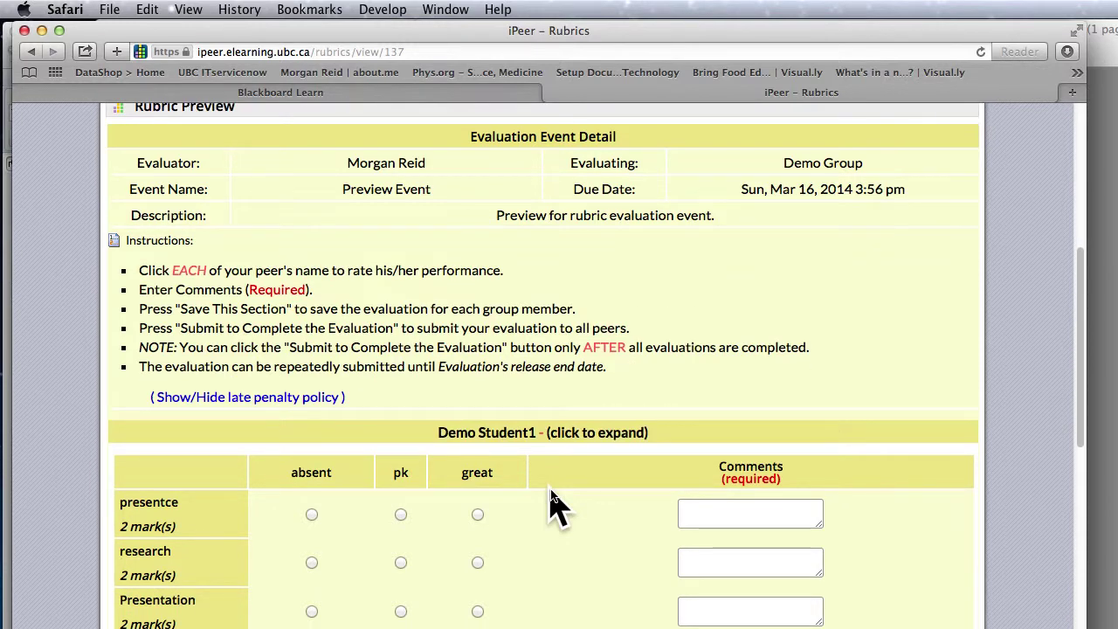
{"action": "scroll", "coordinate": [557, 503], "scroll_direction": "down", "scroll_amount": 2}
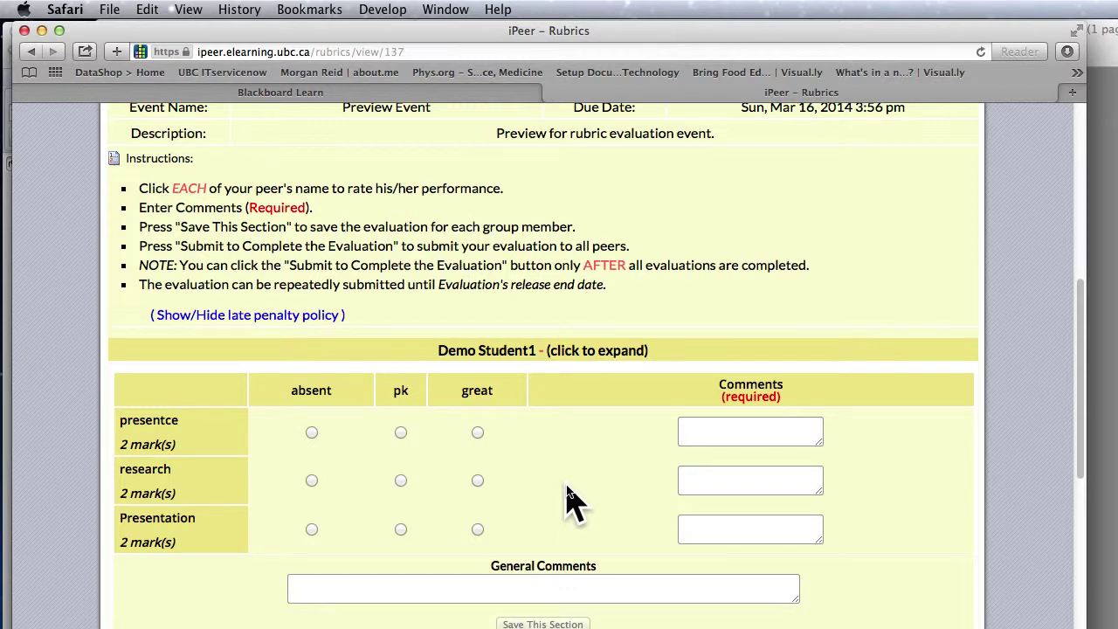
{"action": "scroll", "coordinate": [593, 362], "scroll_direction": "down", "scroll_amount": 10}
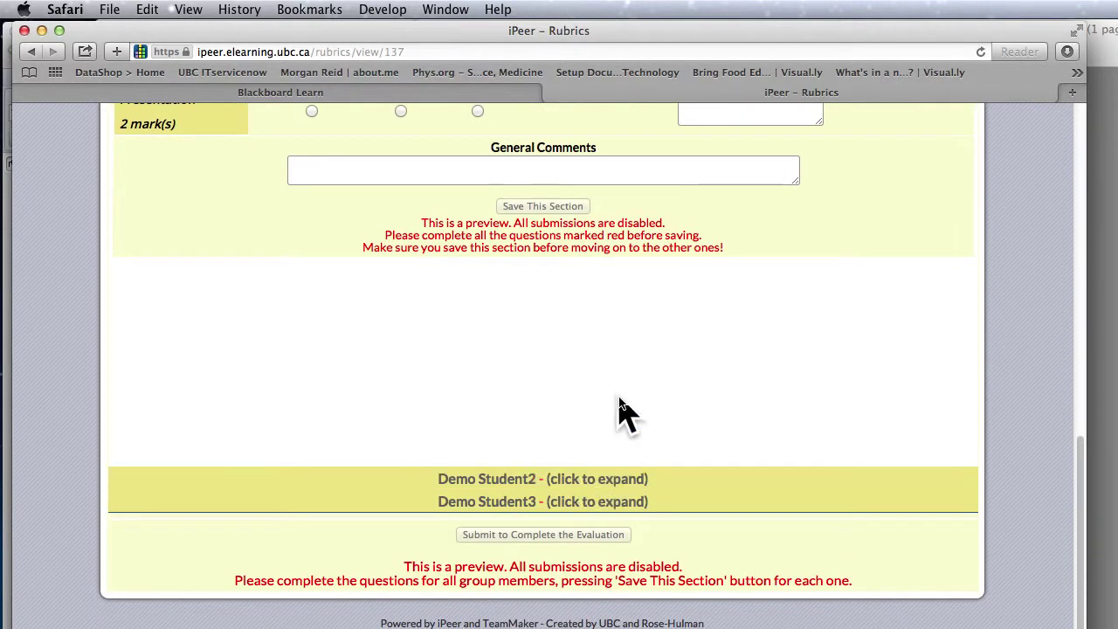
{"action": "scroll", "coordinate": [624, 411], "scroll_direction": "up", "scroll_amount": 5}
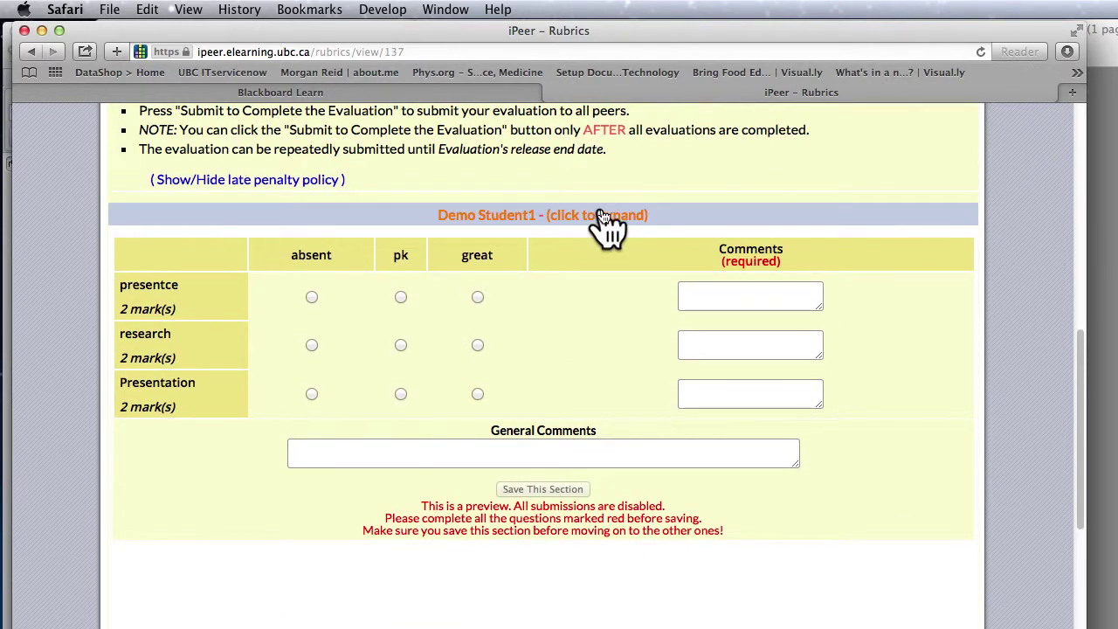
{"action": "scroll", "coordinate": [611, 294], "scroll_direction": "down", "scroll_amount": 5}
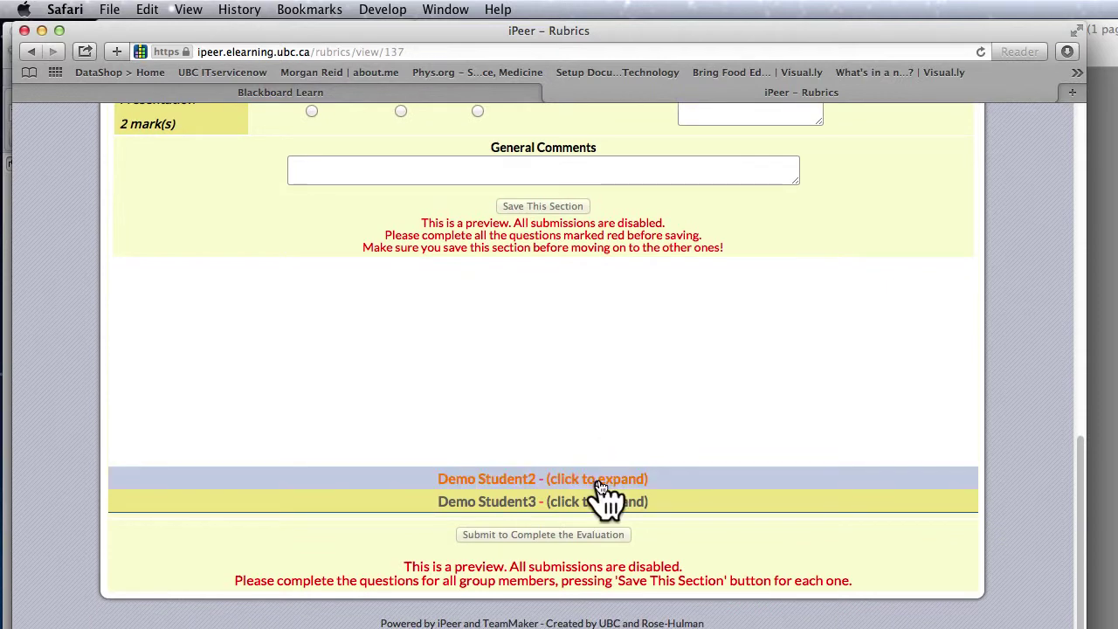
Step: Expand the preview sections for Demo Student2, Demo Student3 and Demo Student1 in turn and look over their evaluation forms
{"action": "left_click", "coordinate": [601, 482]}
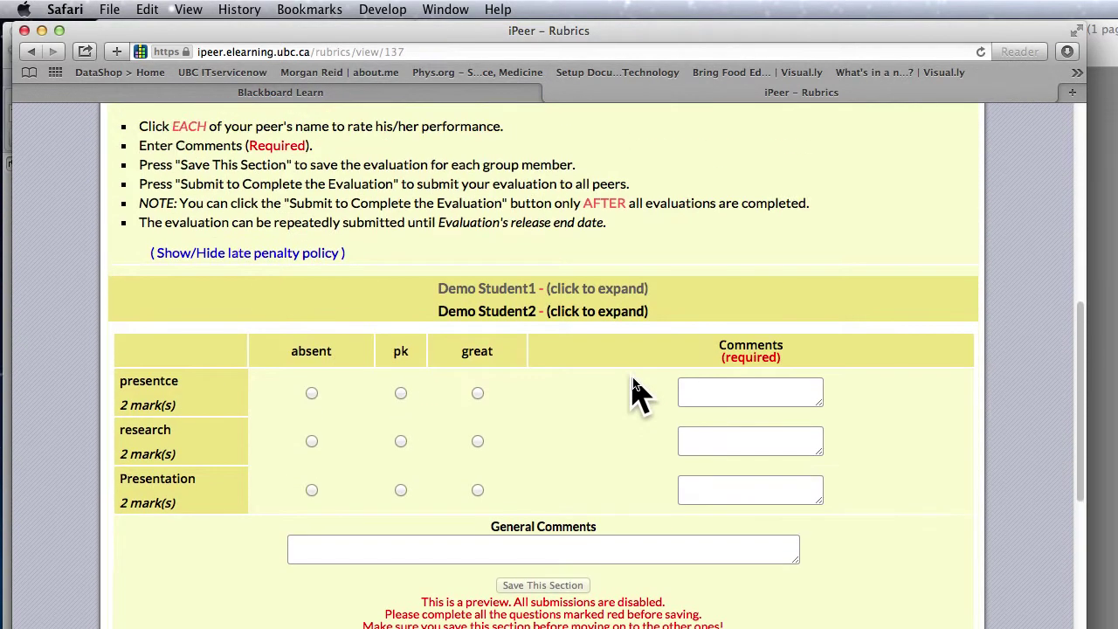
{"action": "scroll", "coordinate": [620, 411], "scroll_direction": "down", "scroll_amount": 8}
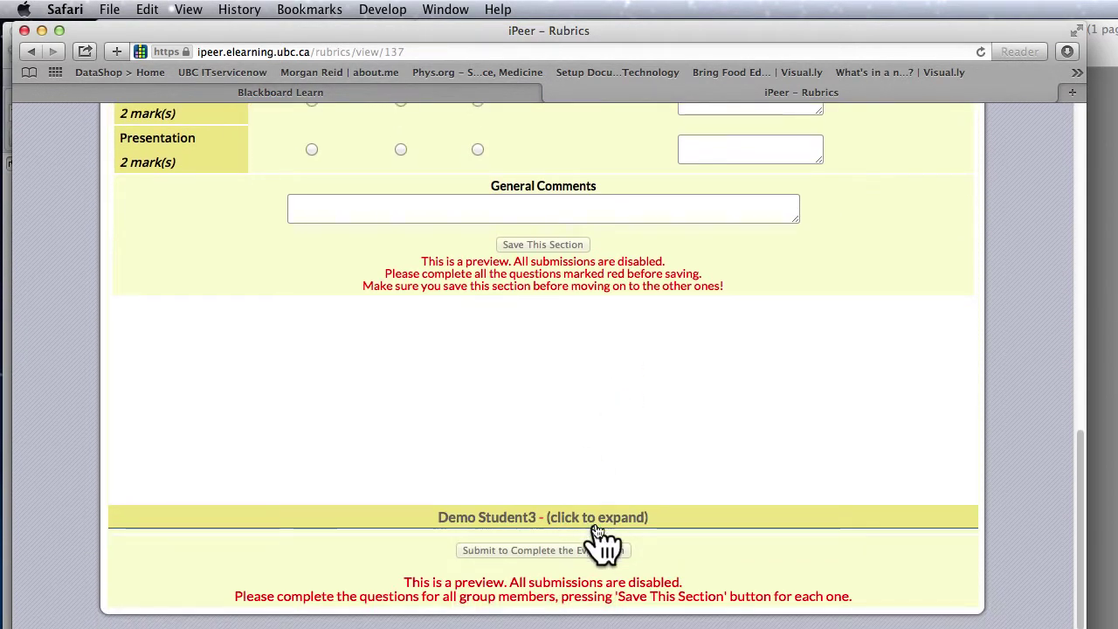
{"action": "left_click", "coordinate": [596, 524]}
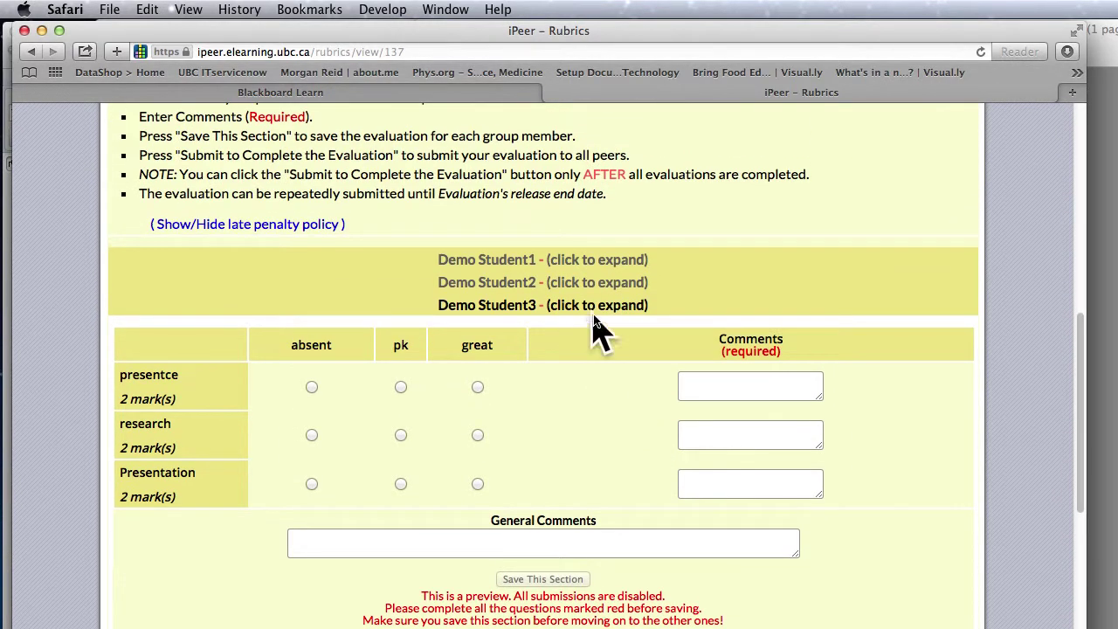
{"action": "left_click", "coordinate": [606, 267]}
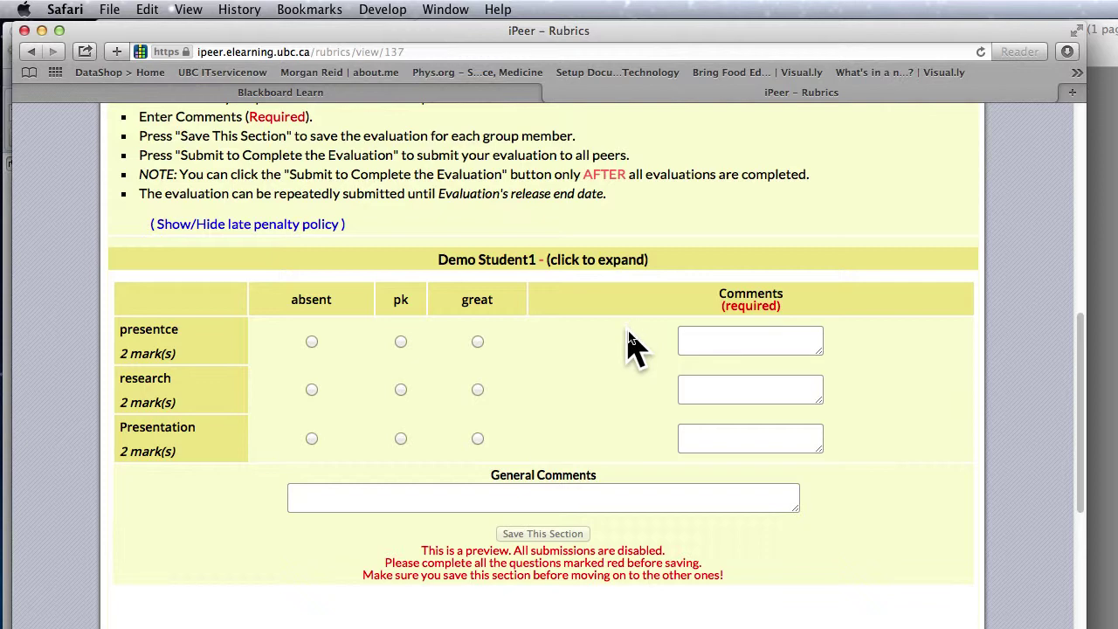
{"action": "scroll", "coordinate": [628, 330], "scroll_direction": "down", "scroll_amount": 3}
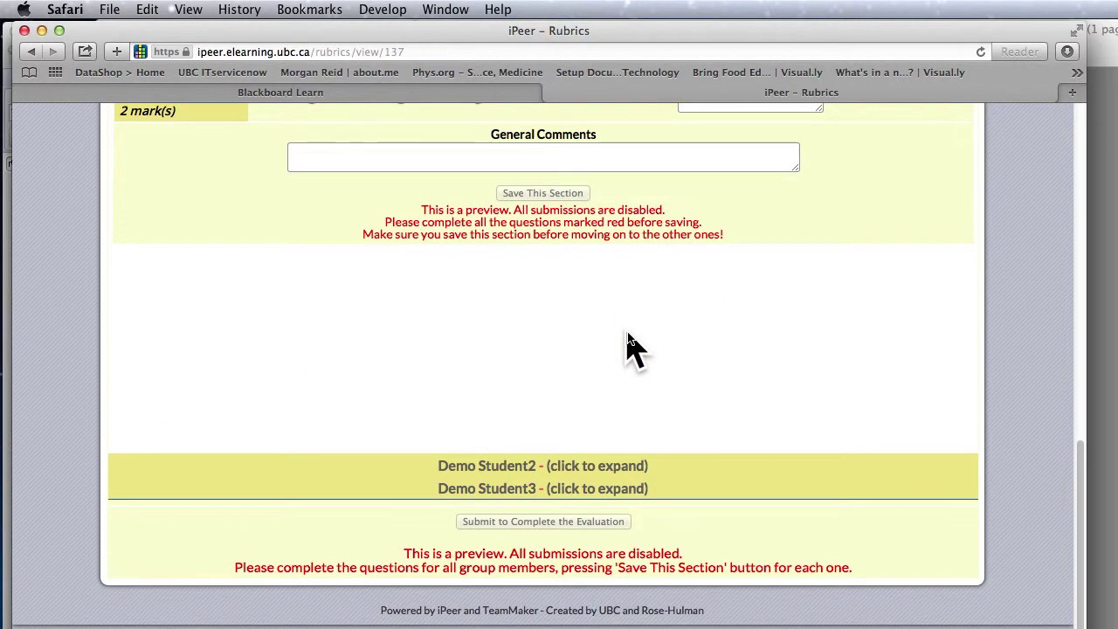
{"action": "scroll", "coordinate": [636, 349], "scroll_direction": "up", "scroll_amount": 15}
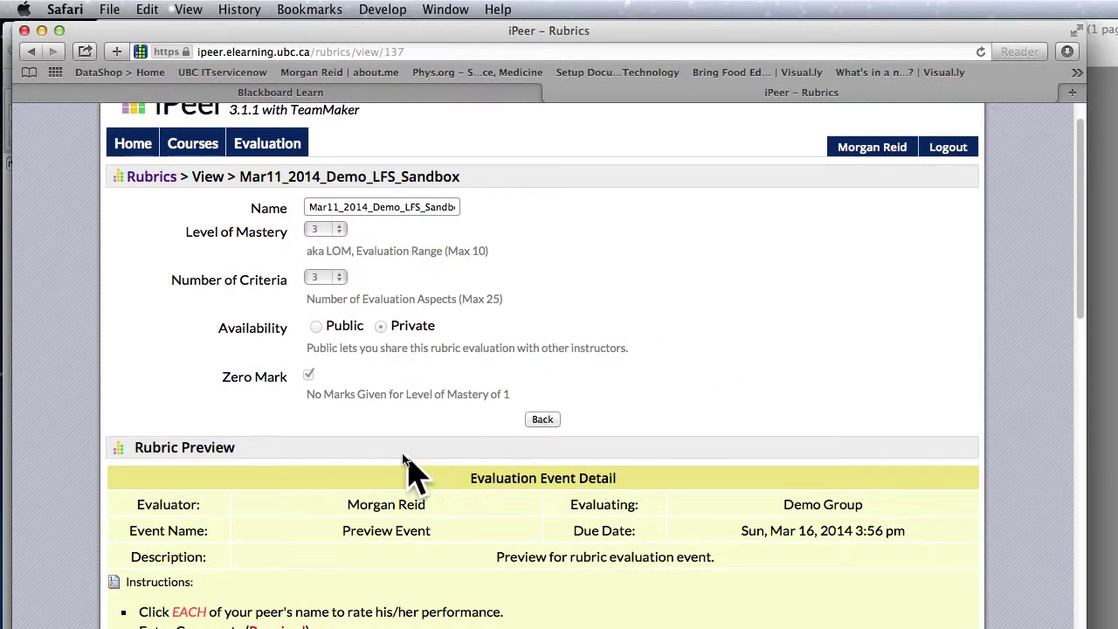
Step: Find Mar11_2014_Demo_LFS_Sandbox among the personal evaluation tools and view it again
{"action": "left_click", "coordinate": [262, 147]}
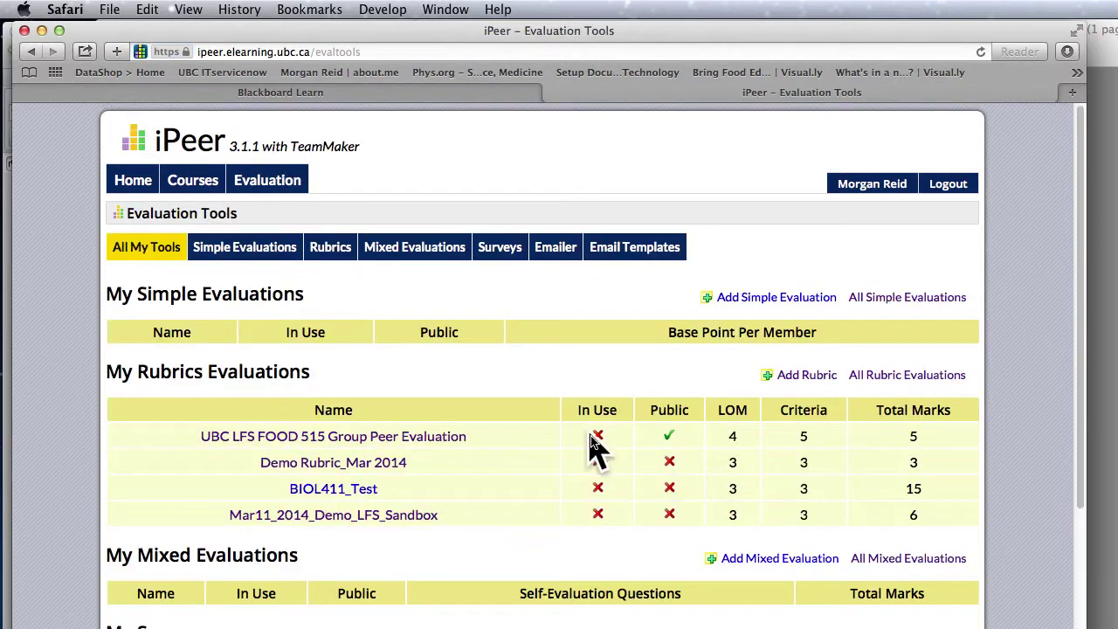
{"action": "right_click", "coordinate": [425, 517]}
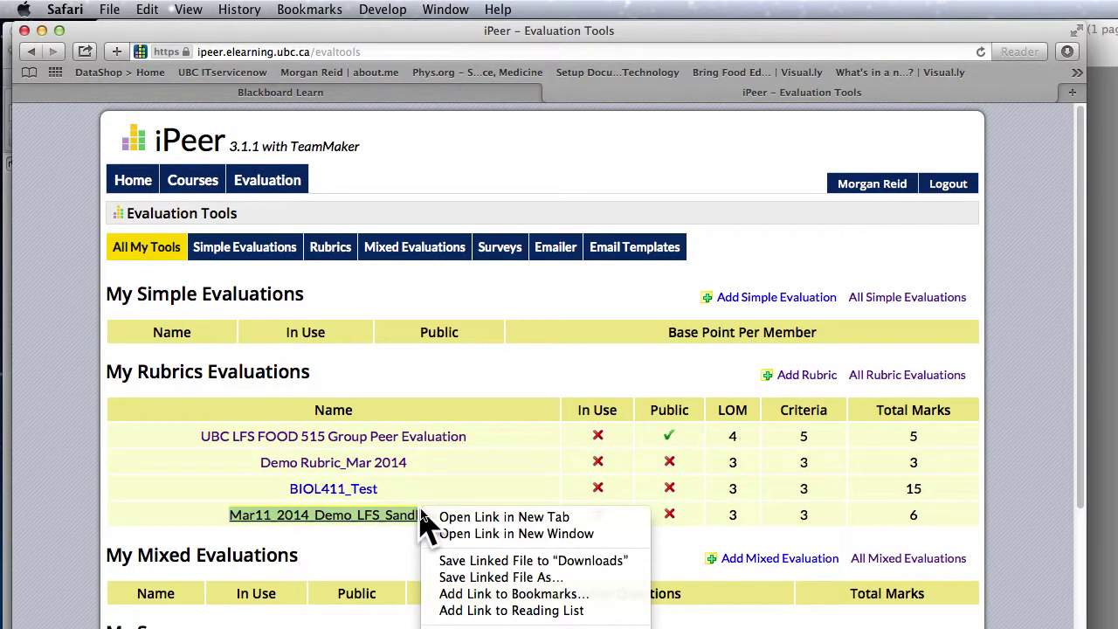
{"action": "left_click", "coordinate": [393, 517]}
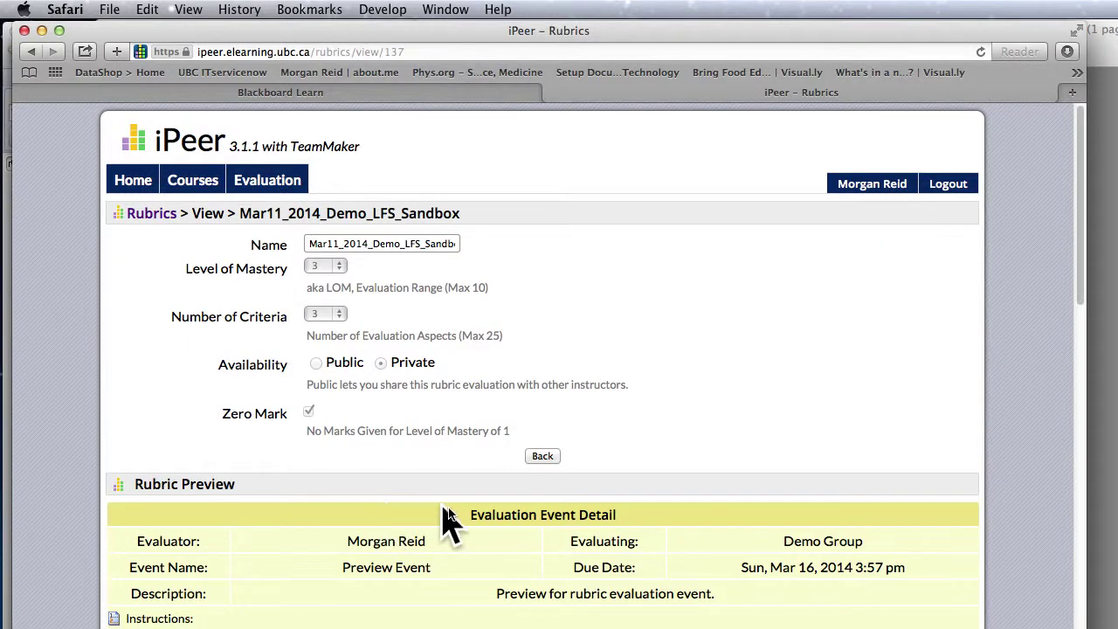
Step: Open the course WS.UBC.LFSsandbox.2014S and start adding an evaluation event to it
{"action": "left_click", "coordinate": [194, 185]}
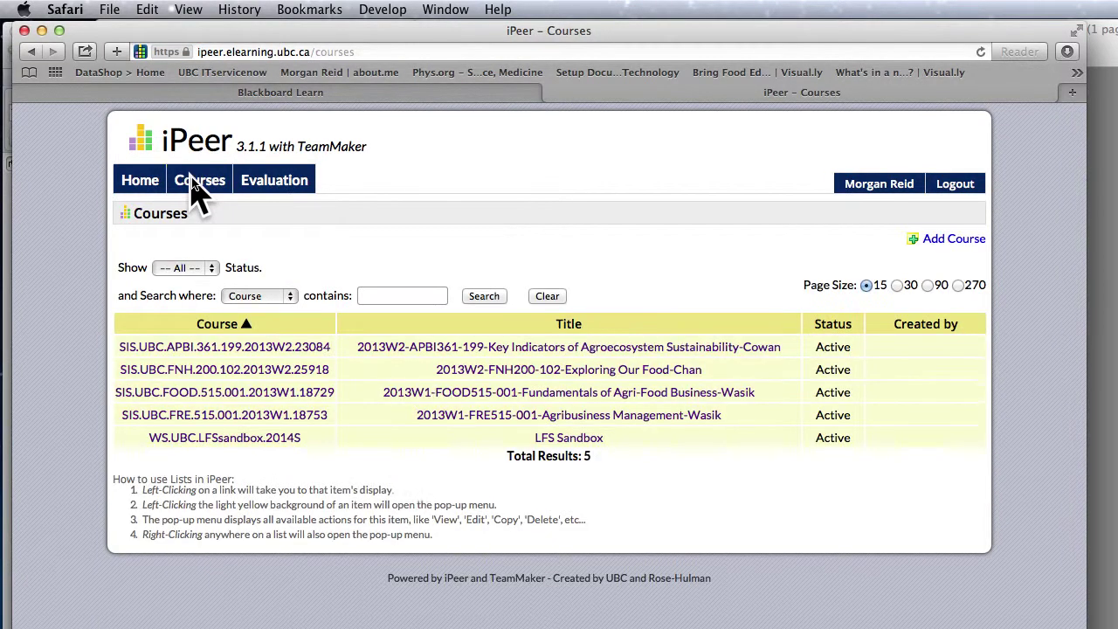
{"action": "left_click", "coordinate": [244, 439]}
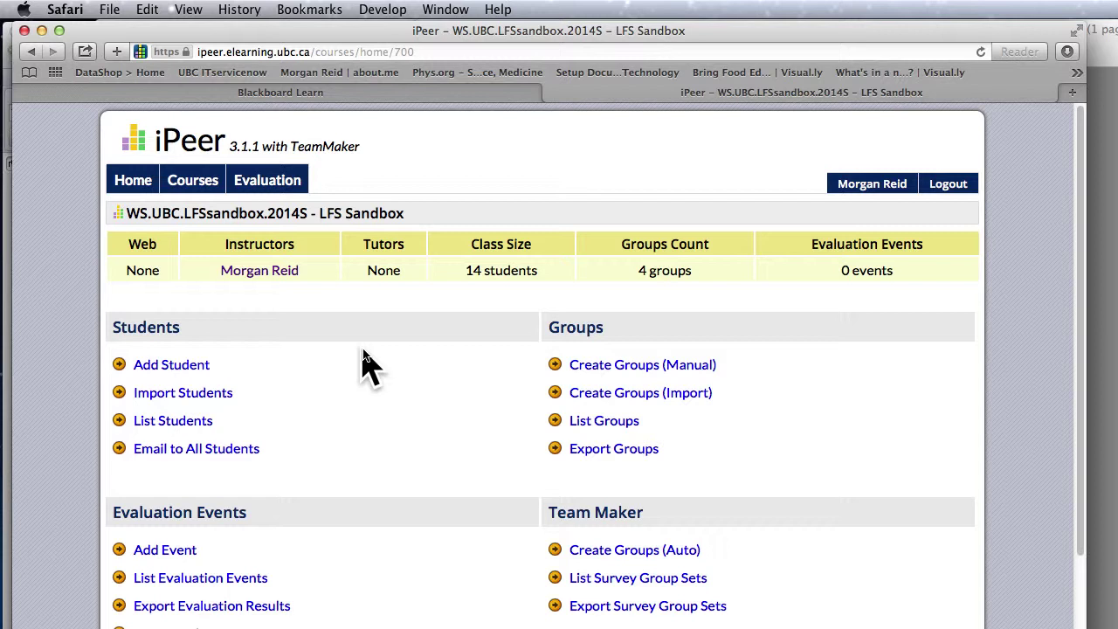
{"action": "scroll", "coordinate": [386, 360], "scroll_direction": "down", "scroll_amount": 3}
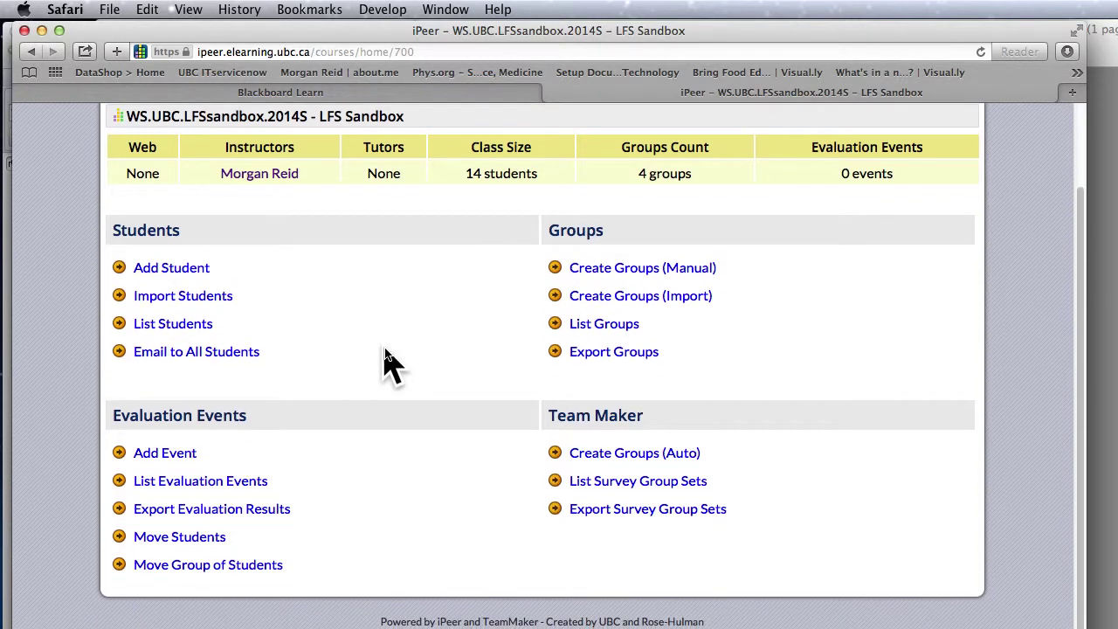
{"action": "left_click", "coordinate": [185, 455]}
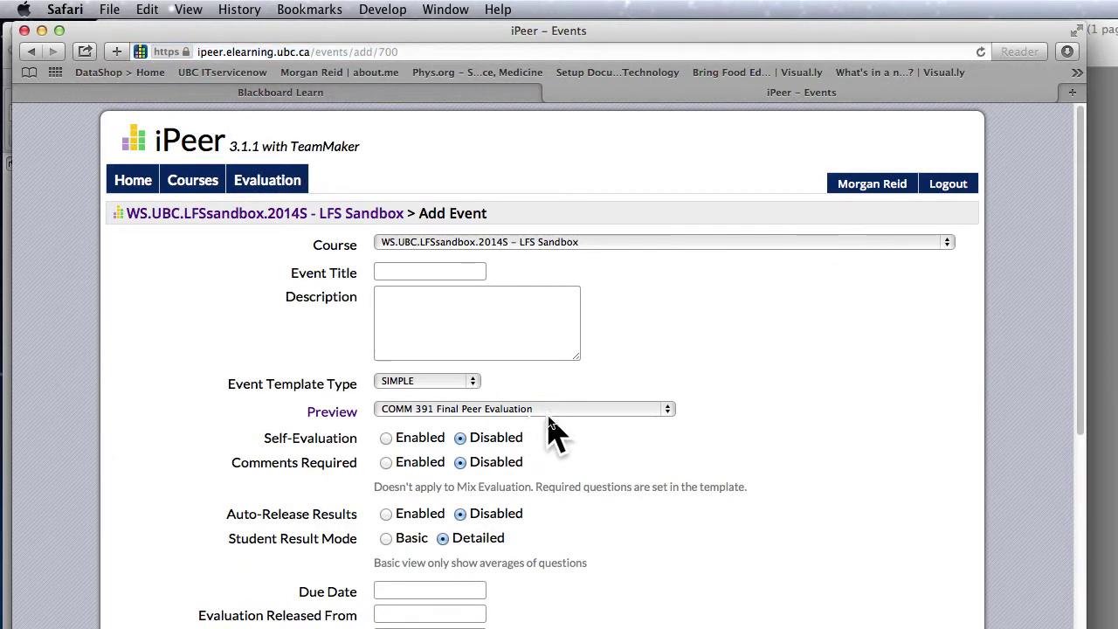
Step: Title the event "Peer eval project 1" and set its template type to RUBRIC
{"action": "left_click", "coordinate": [426, 278]}
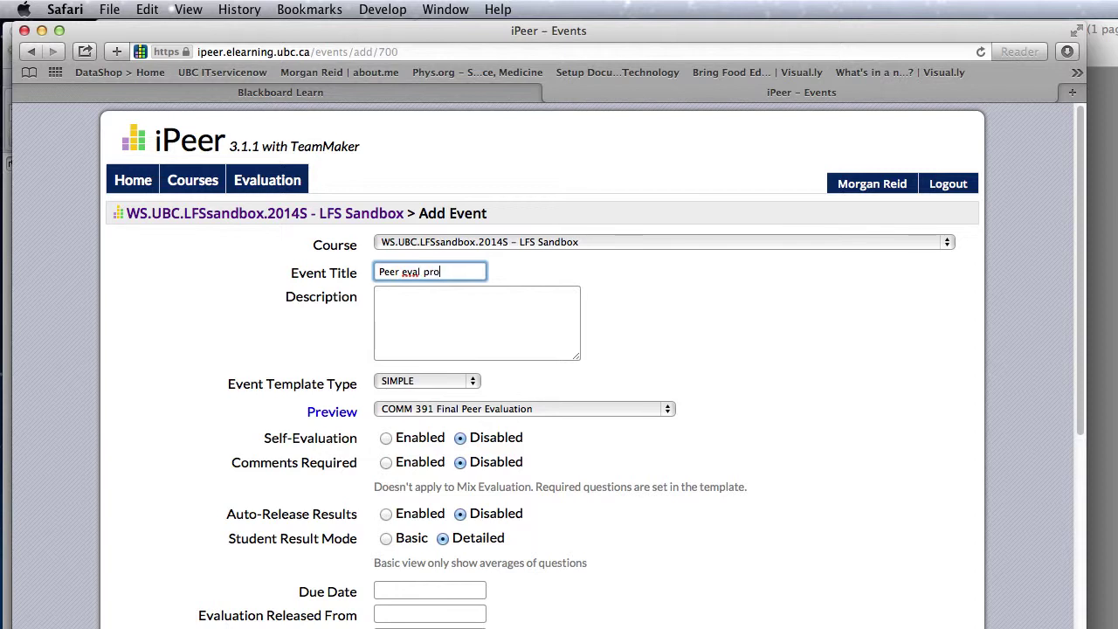
{"action": "type", "text": "1"}
{"action": "left_click", "coordinate": [441, 384]}
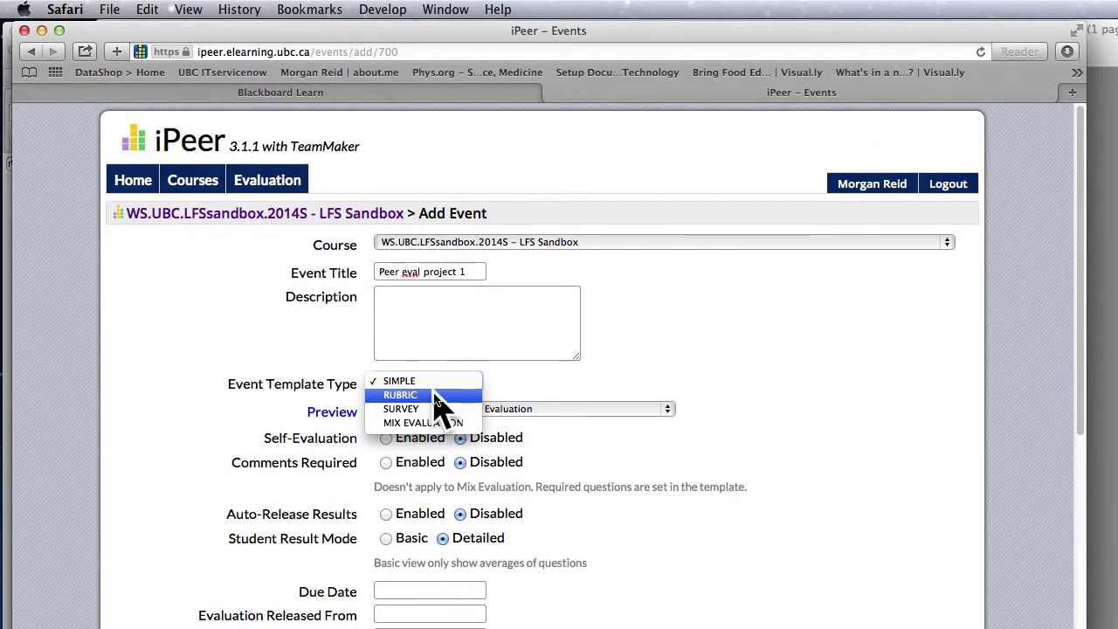
{"action": "left_click", "coordinate": [443, 395]}
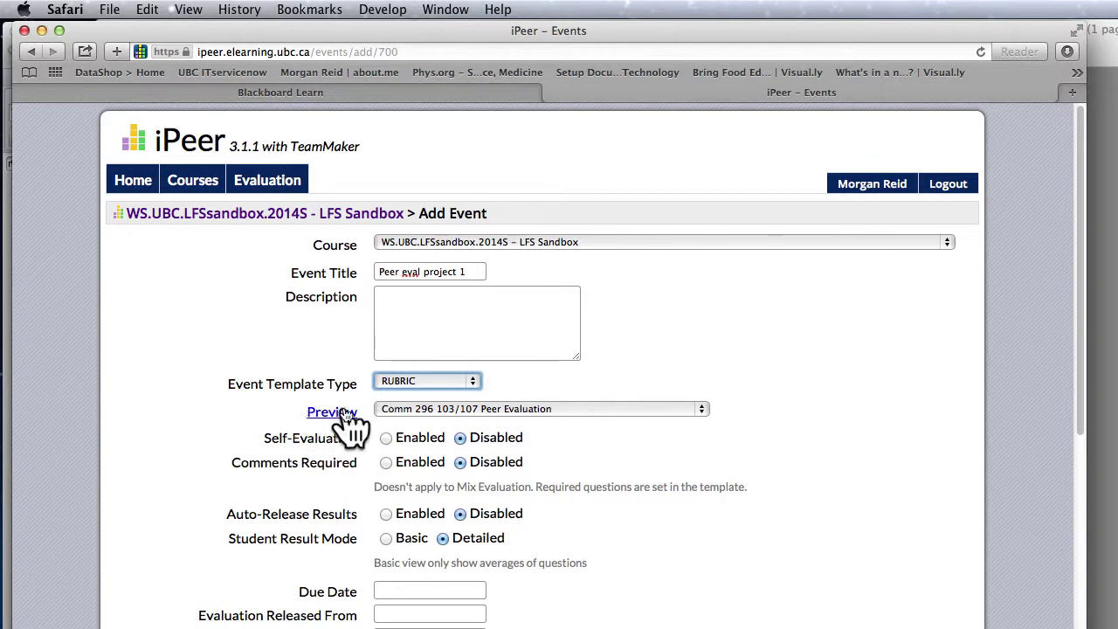
Step: Choose Demo Rubric_Mar 2014 as the rubric used by the event
{"action": "left_click", "coordinate": [620, 422]}
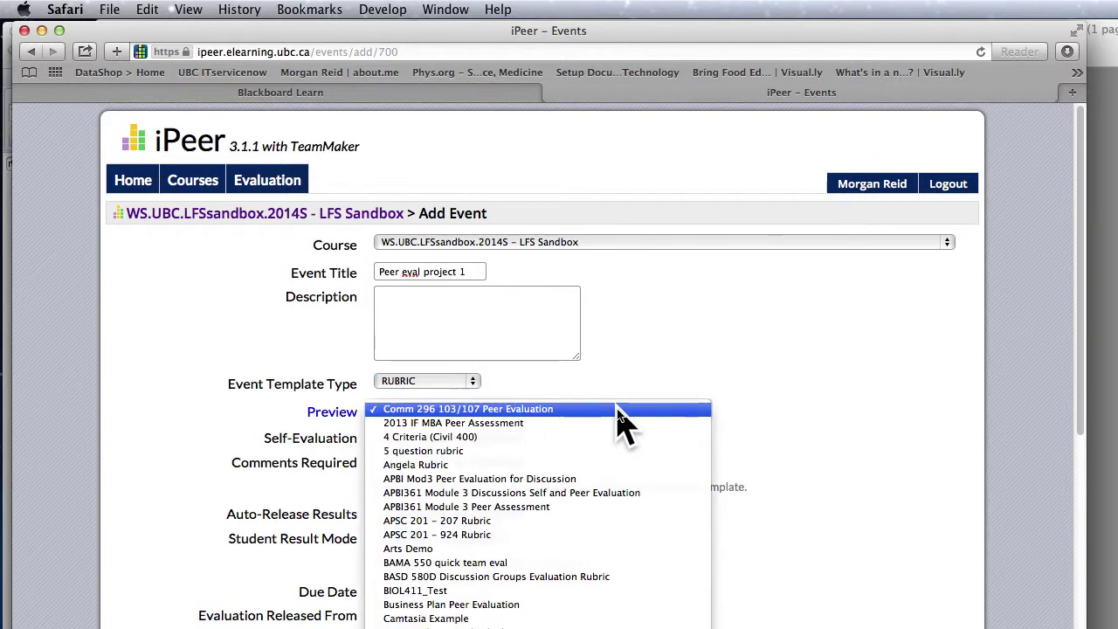
{"action": "scroll", "coordinate": [620, 424], "scroll_direction": "down", "scroll_amount": 10}
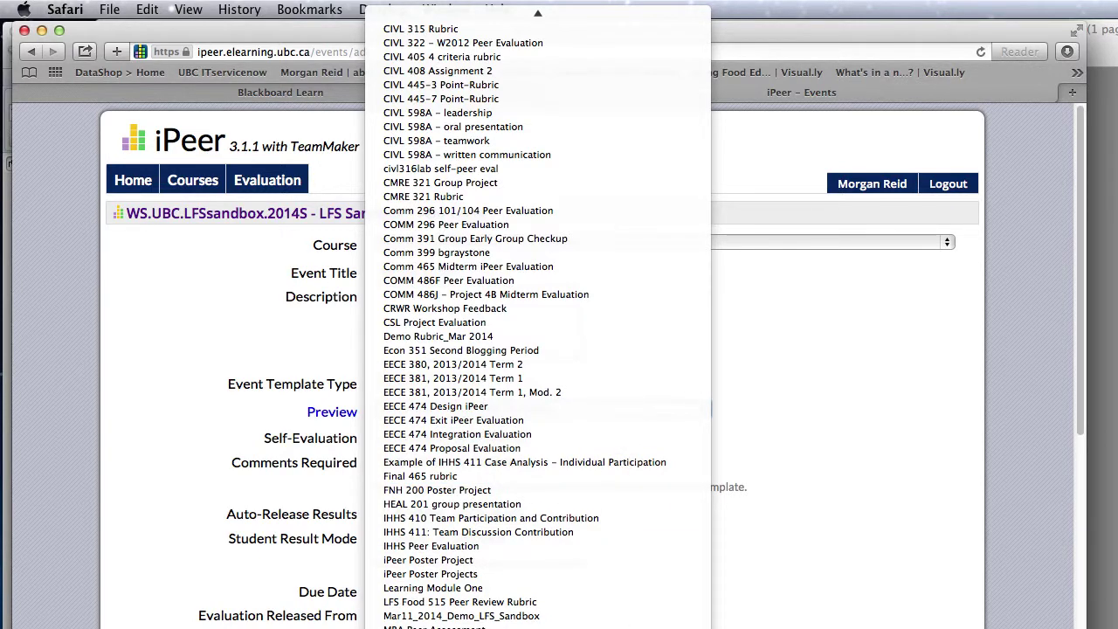
{"action": "scroll", "coordinate": [537, 314], "scroll_direction": "up", "scroll_amount": 8}
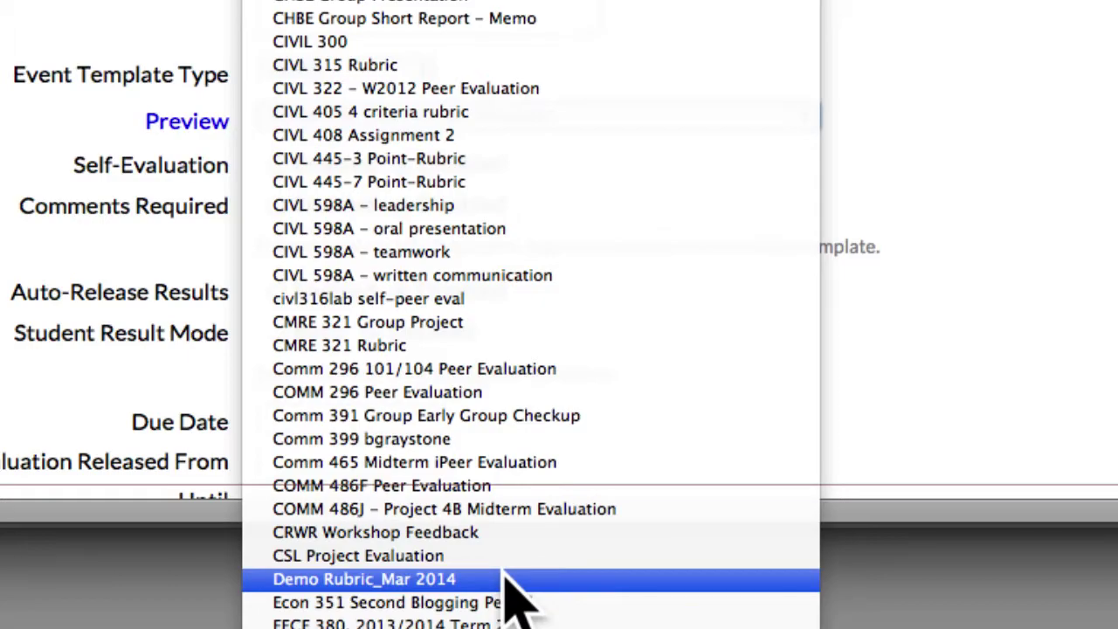
{"action": "left_click", "coordinate": [505, 578]}
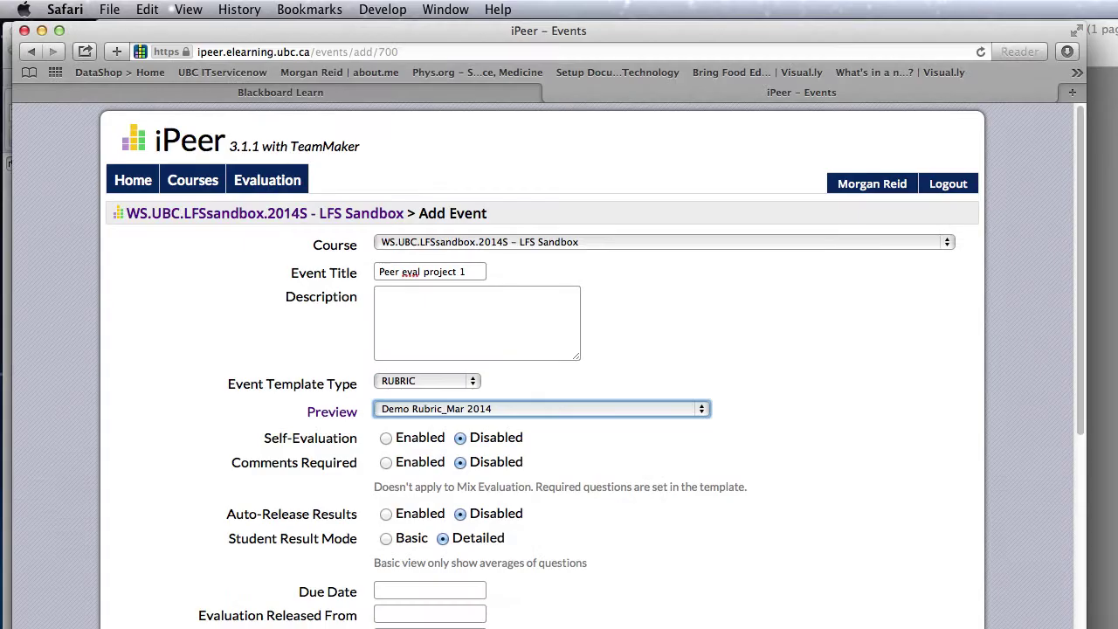
Step: Preview the event's selected rubric, check its criteria and mastery levels, and return to the event form
{"action": "left_click", "coordinate": [330, 413]}
{"action": "scroll", "coordinate": [358, 430], "scroll_direction": "down", "scroll_amount": 10}
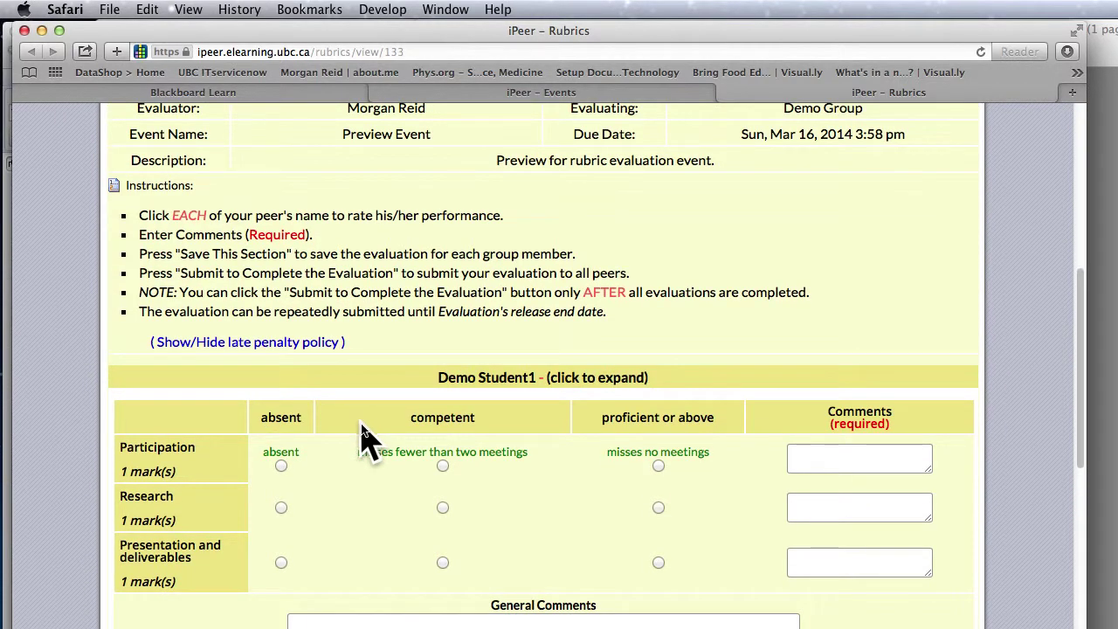
{"action": "left_click", "coordinate": [529, 94]}
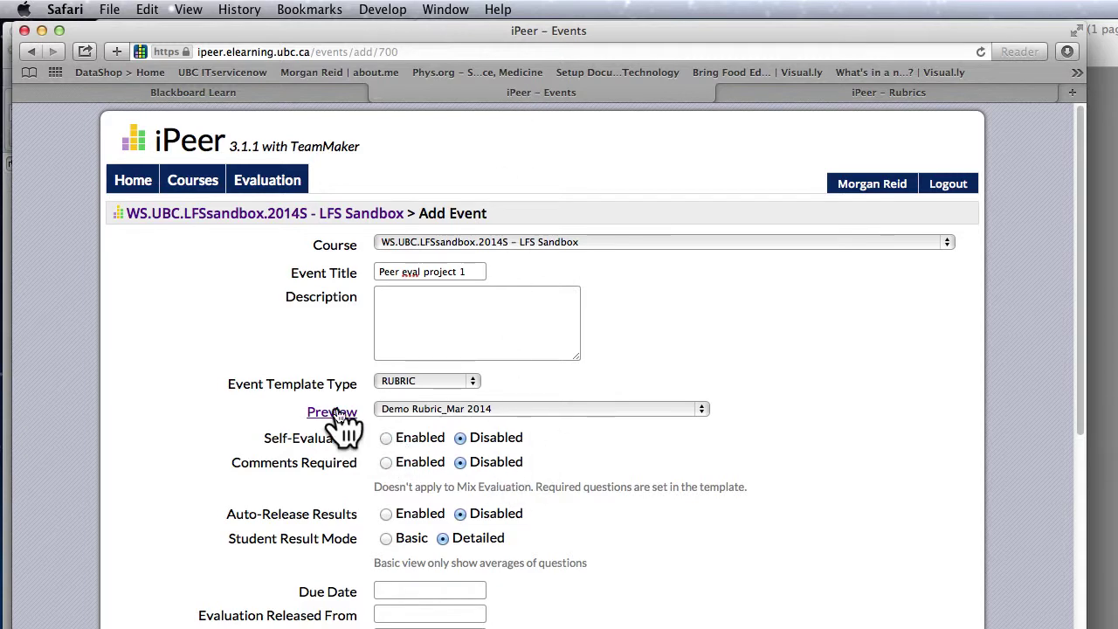
Step: Review the event's template type and rubric selections, keeping RUBRIC and Demo Rubric_Mar 2014
{"action": "left_click", "coordinate": [556, 410]}
{"action": "left_click", "coordinate": [552, 410]}
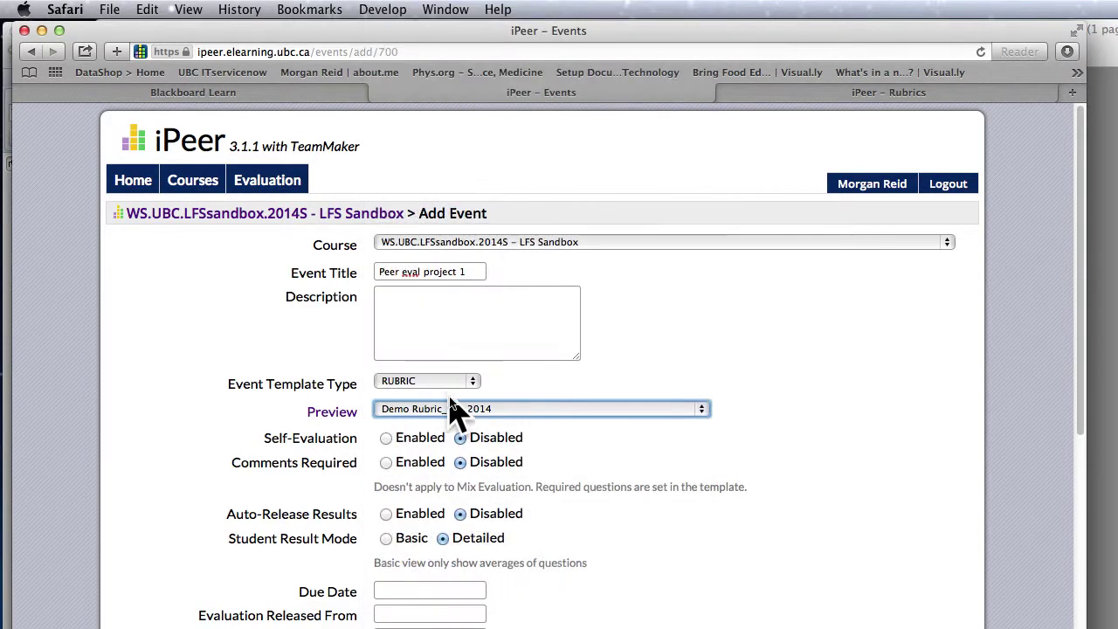
{"action": "left_click", "coordinate": [447, 384]}
{"action": "left_click", "coordinate": [454, 382]}
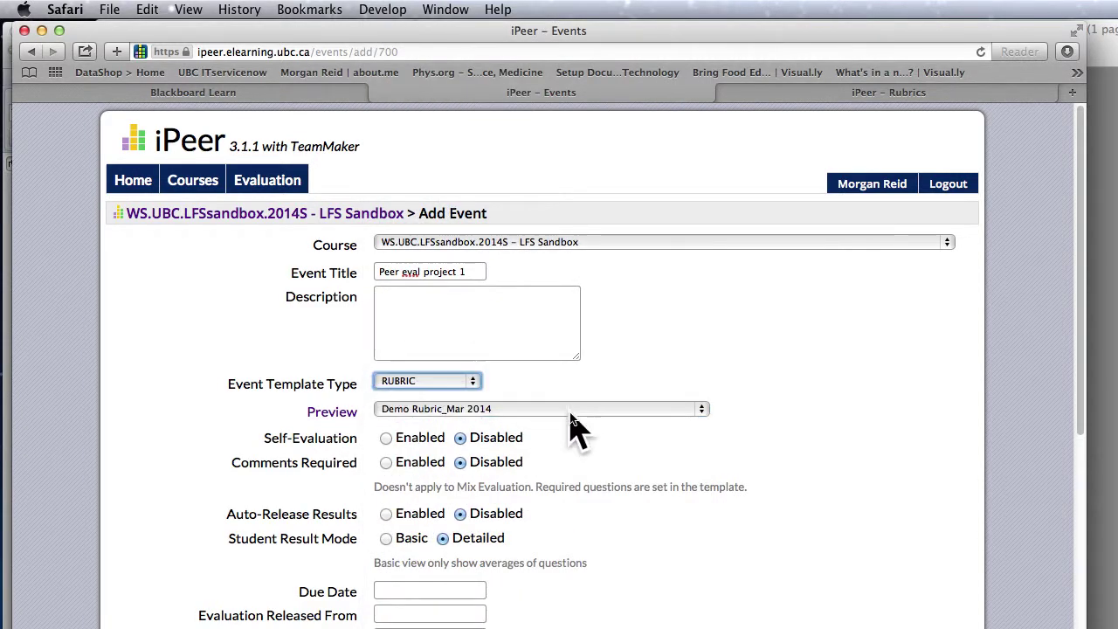
{"action": "left_click", "coordinate": [579, 411]}
{"action": "left_click", "coordinate": [576, 411]}
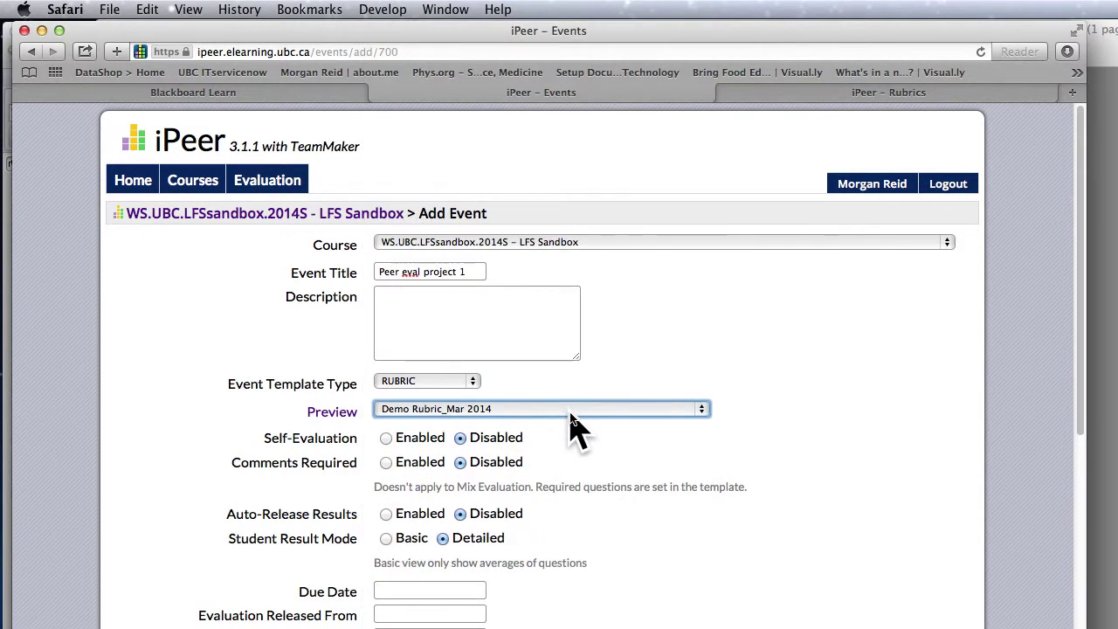
Step: Preview Demo Rubric_Mar 2014 from the event form, close both rubric pages and return to the Add Event form
{"action": "left_click", "coordinate": [335, 413]}
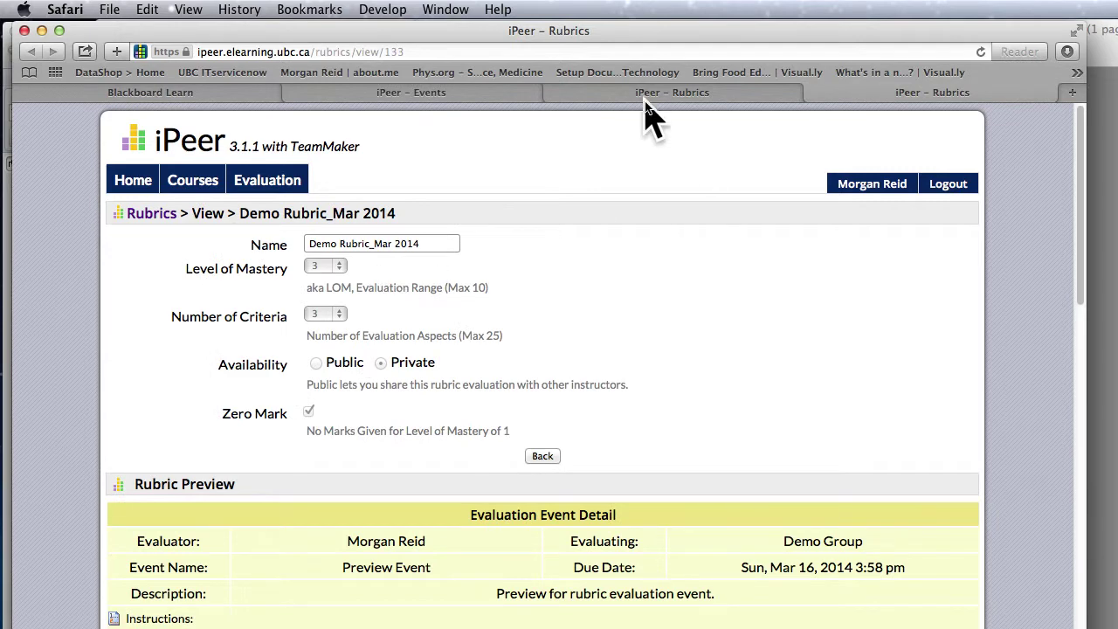
{"action": "left_click", "coordinate": [552, 93]}
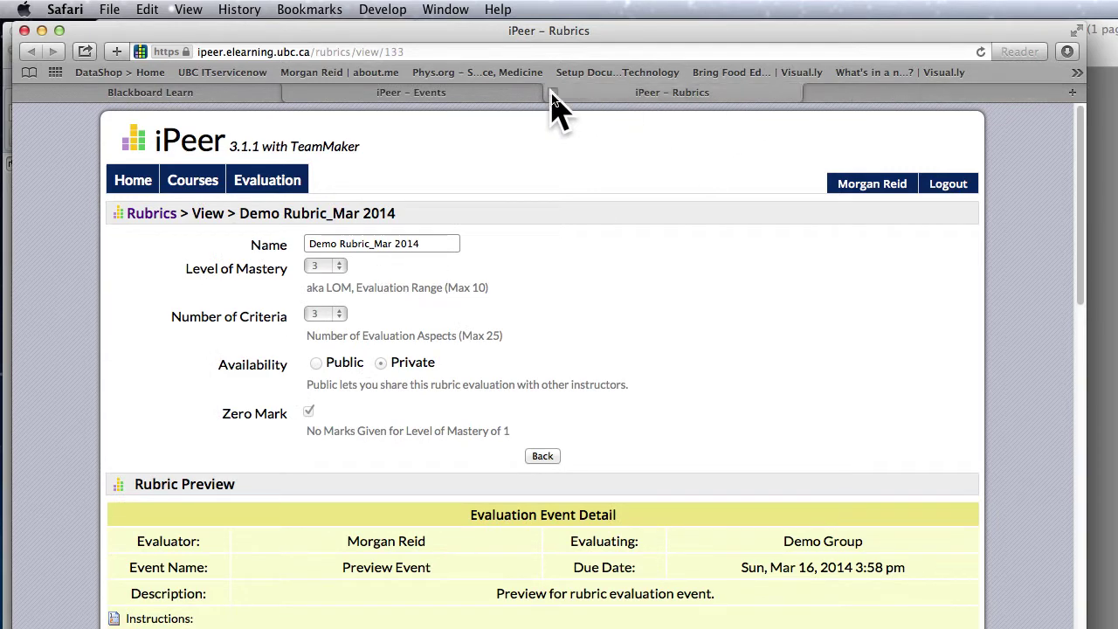
{"action": "left_click", "coordinate": [552, 93]}
{"action": "left_click", "coordinate": [487, 94]}
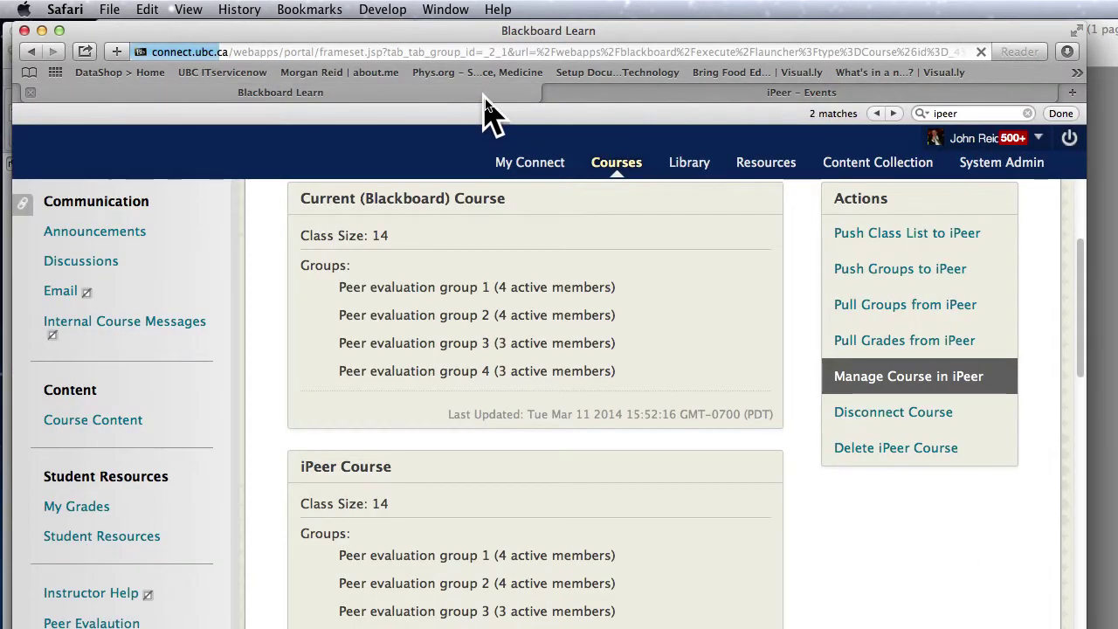
{"action": "left_click", "coordinate": [604, 93]}
Step: Enable self-evaluation and auto-release of results for the event
{"action": "scroll", "coordinate": [536, 337], "scroll_direction": "down", "scroll_amount": 5}
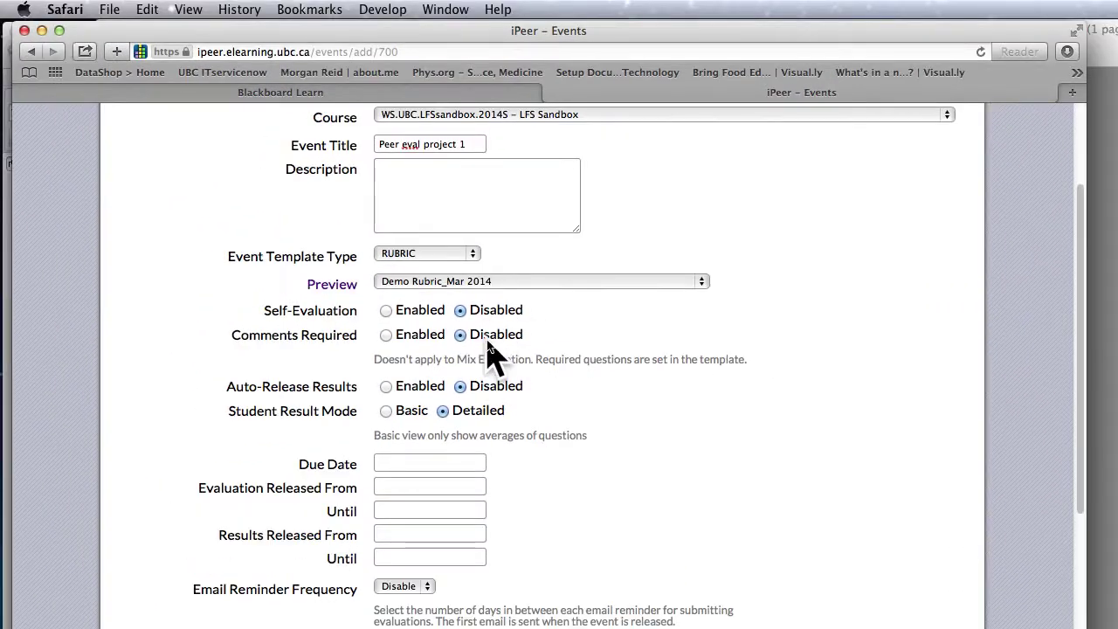
{"action": "left_click", "coordinate": [385, 311]}
{"action": "left_click", "coordinate": [386, 389]}
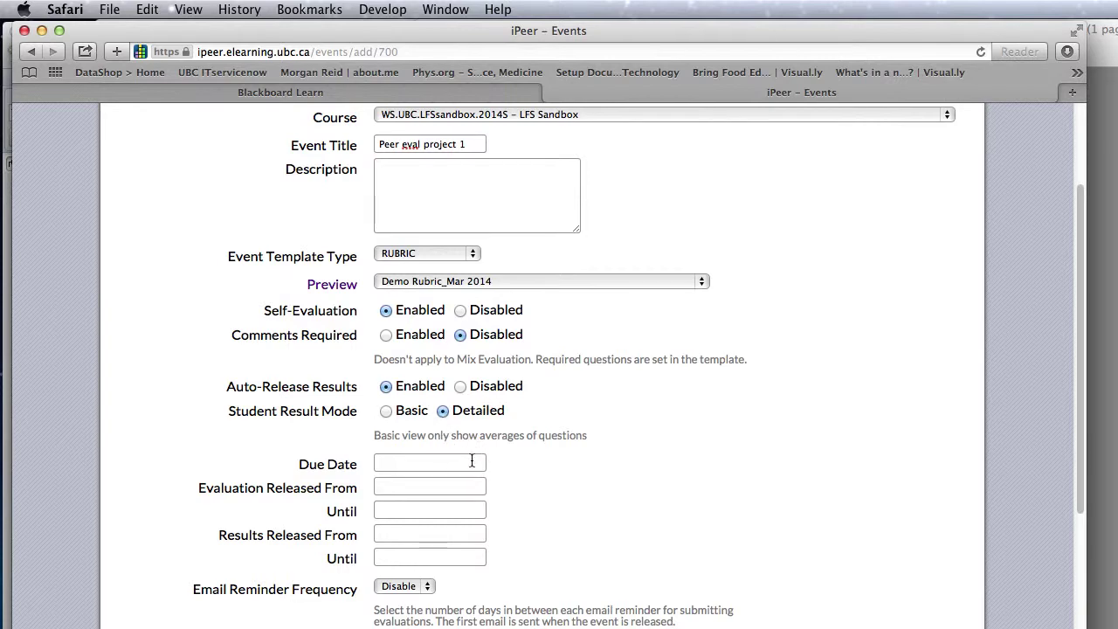
Step: Set the due date to 2014-03-13 and the evaluation release period from 2014-03-13 until 2014-03-15
{"action": "scroll", "coordinate": [463, 445], "scroll_direction": "down", "scroll_amount": 5}
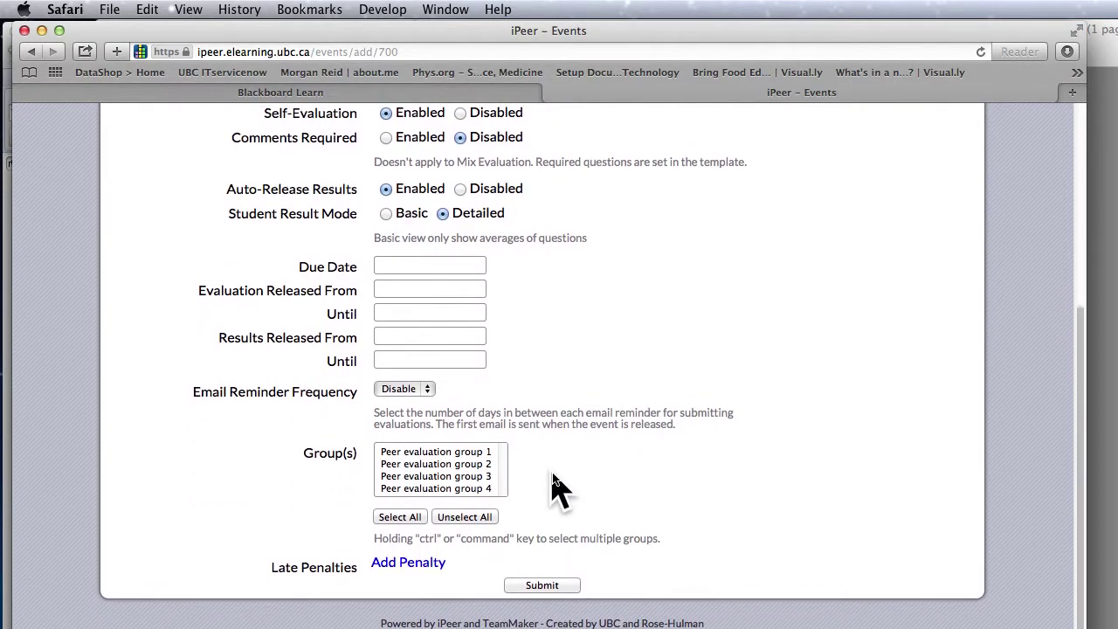
{"action": "scroll", "coordinate": [552, 481], "scroll_direction": "up", "scroll_amount": 8}
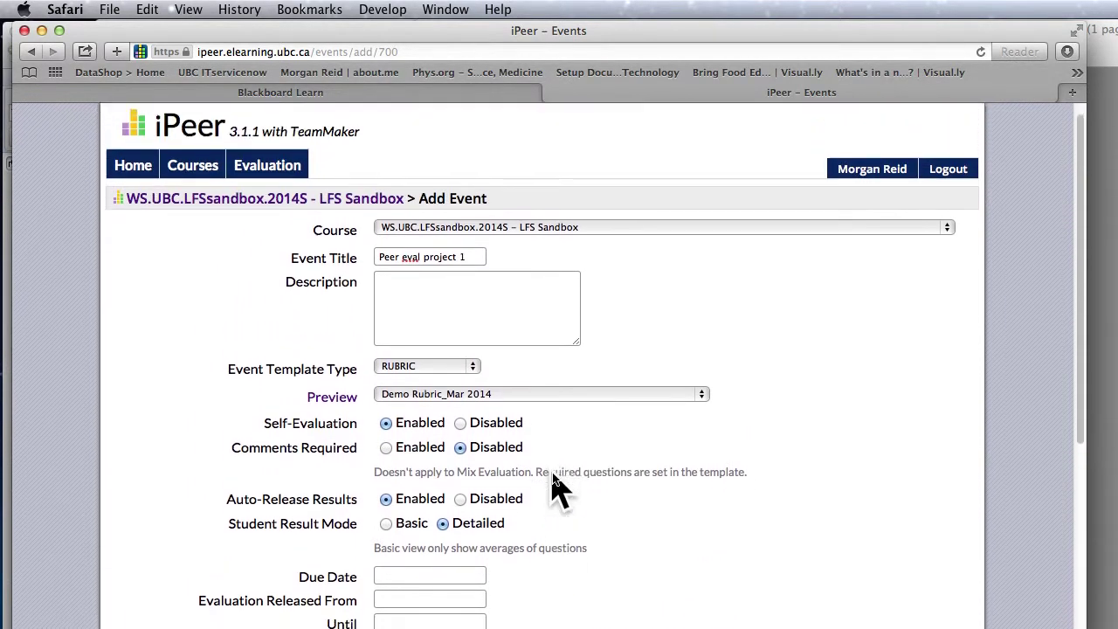
{"action": "scroll", "coordinate": [552, 480], "scroll_direction": "down", "scroll_amount": 2}
{"action": "scroll", "coordinate": [552, 480], "scroll_direction": "down", "scroll_amount": 2}
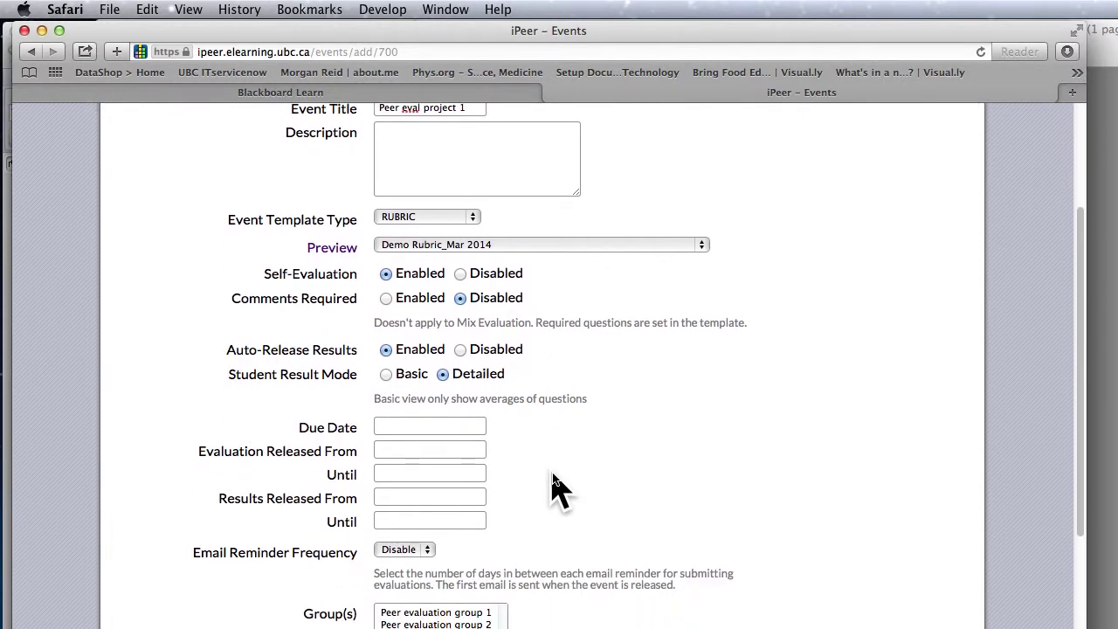
{"action": "left_click", "coordinate": [452, 426]}
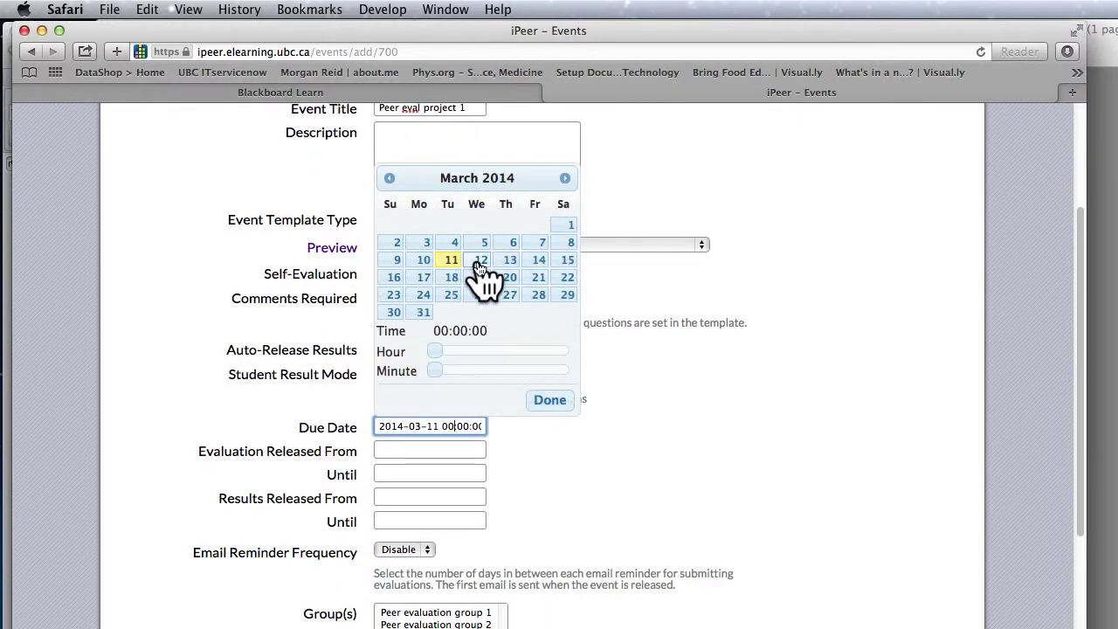
{"action": "left_click", "coordinate": [511, 264]}
{"action": "left_click", "coordinate": [427, 449]}
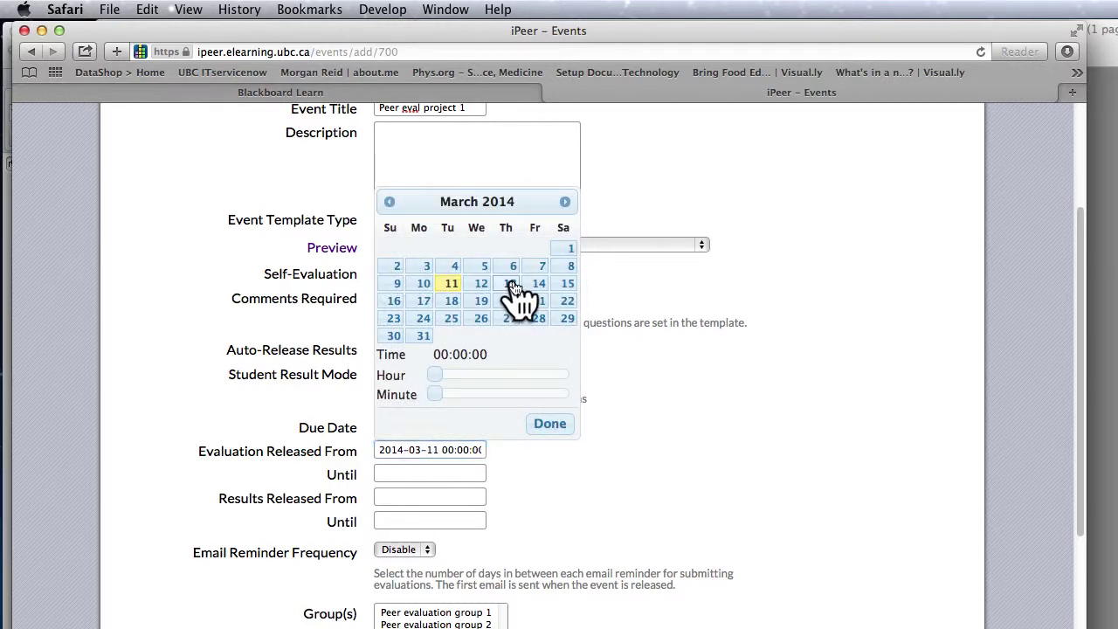
{"action": "left_click", "coordinate": [509, 285]}
{"action": "left_click", "coordinate": [445, 475]}
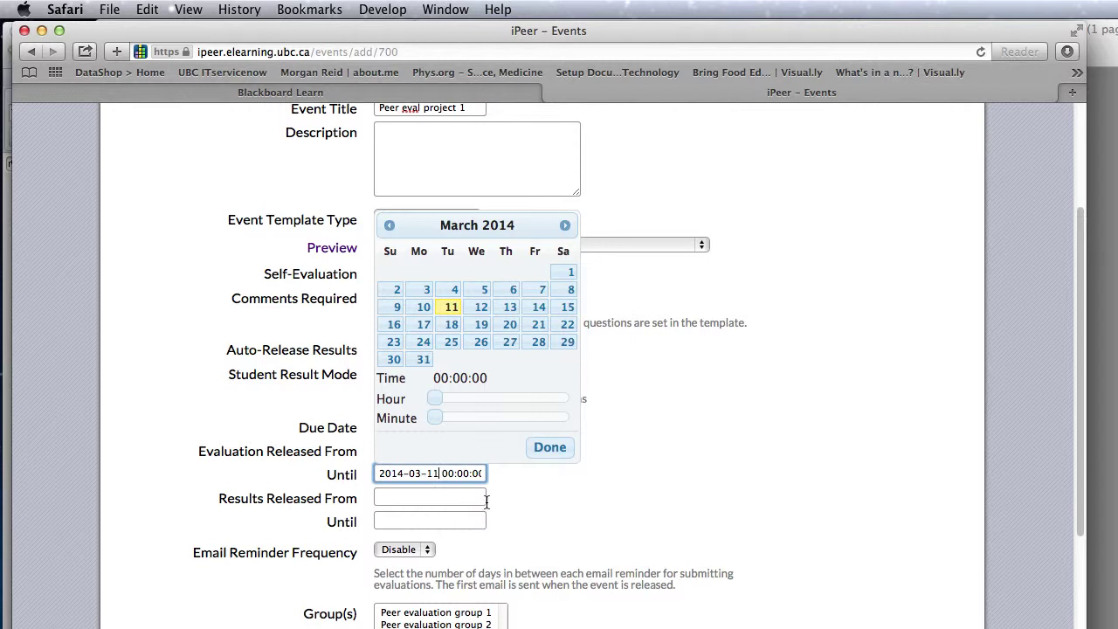
{"action": "left_click", "coordinate": [568, 307]}
Step: Set the results release period from 2014-03-24 until 2014-03-27
{"action": "left_click", "coordinate": [409, 500]}
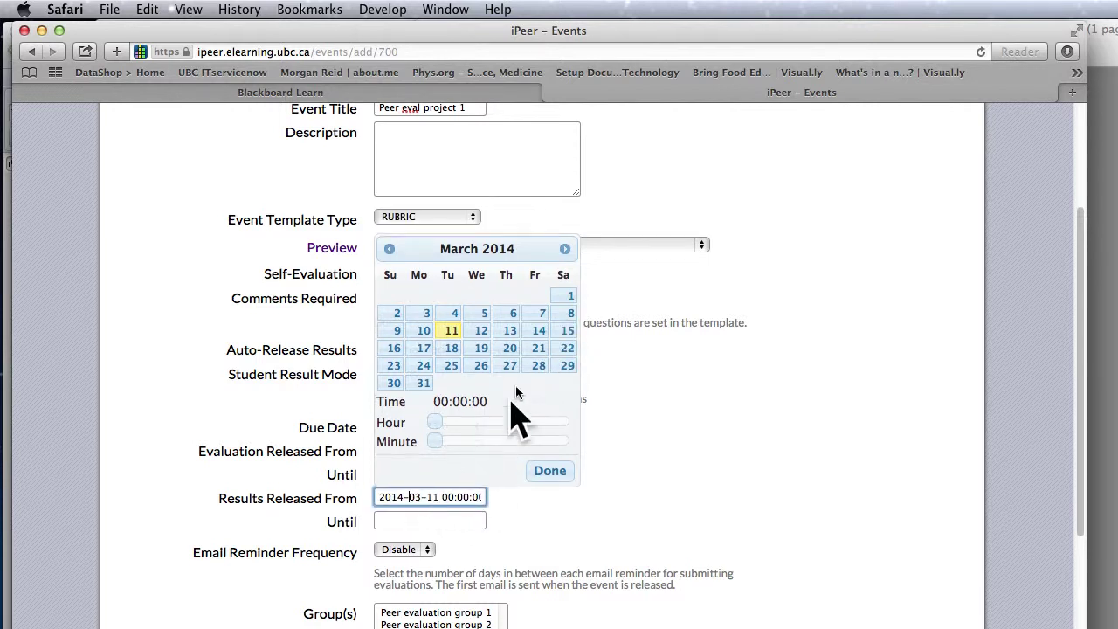
{"action": "left_click", "coordinate": [422, 365]}
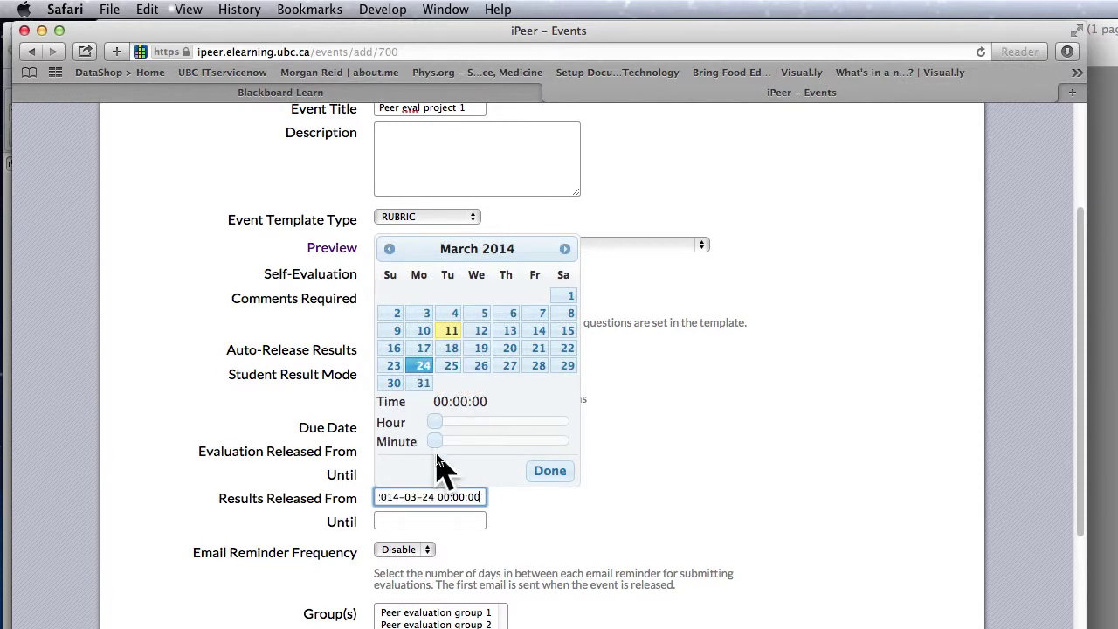
{"action": "left_click", "coordinate": [450, 520]}
{"action": "left_click", "coordinate": [509, 390]}
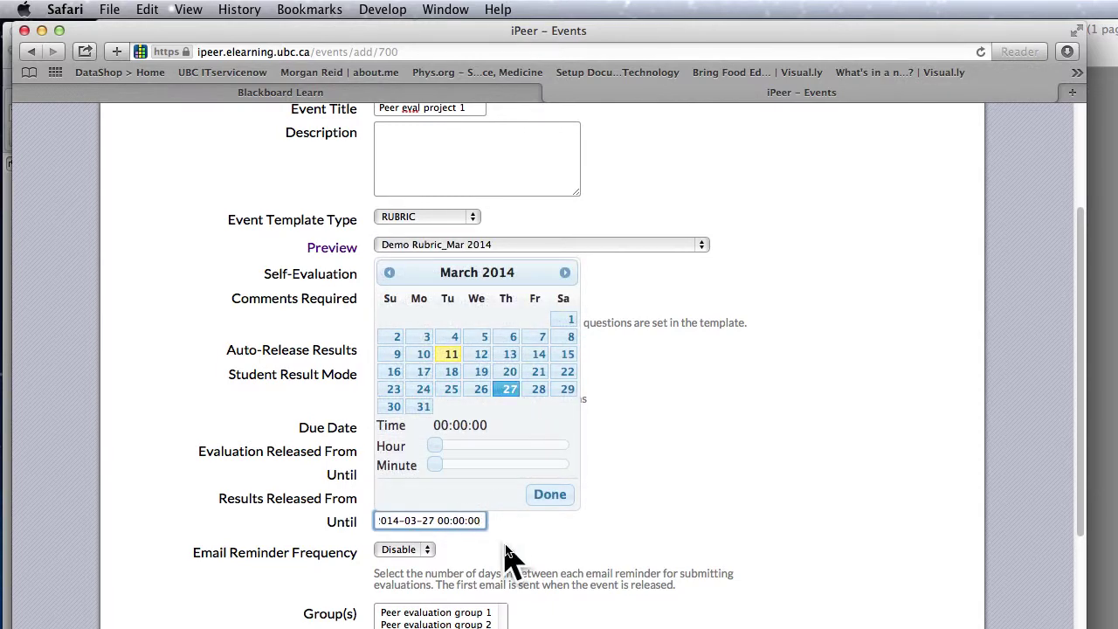
{"action": "left_click", "coordinate": [575, 496]}
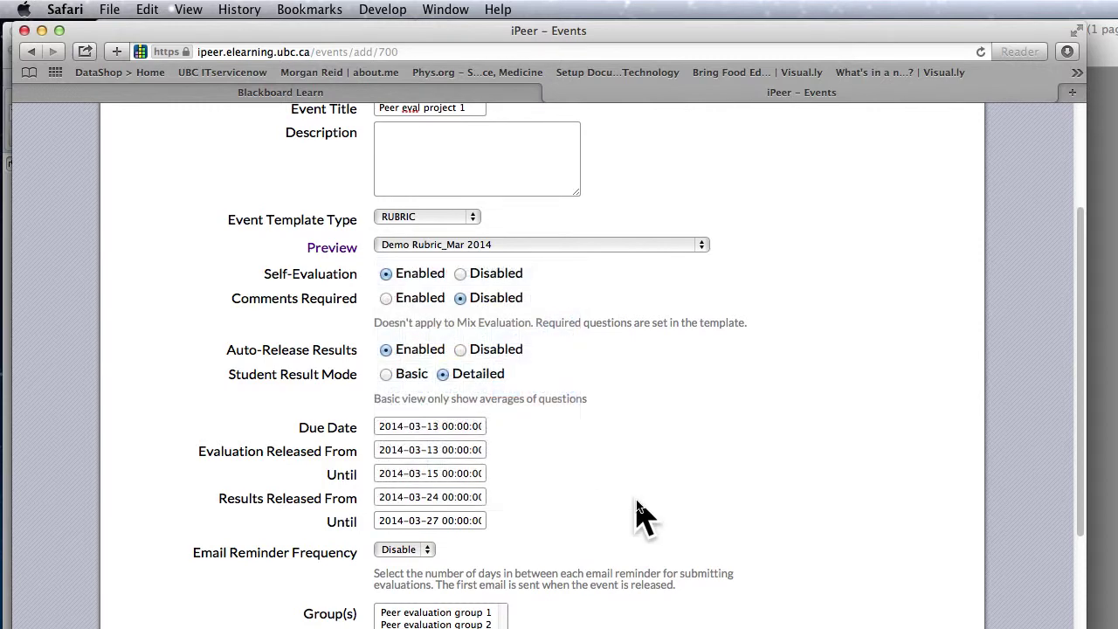
Step: Try selecting single and multiple peer evaluation groups individually for the event
{"action": "scroll", "coordinate": [642, 517], "scroll_direction": "down", "scroll_amount": 4}
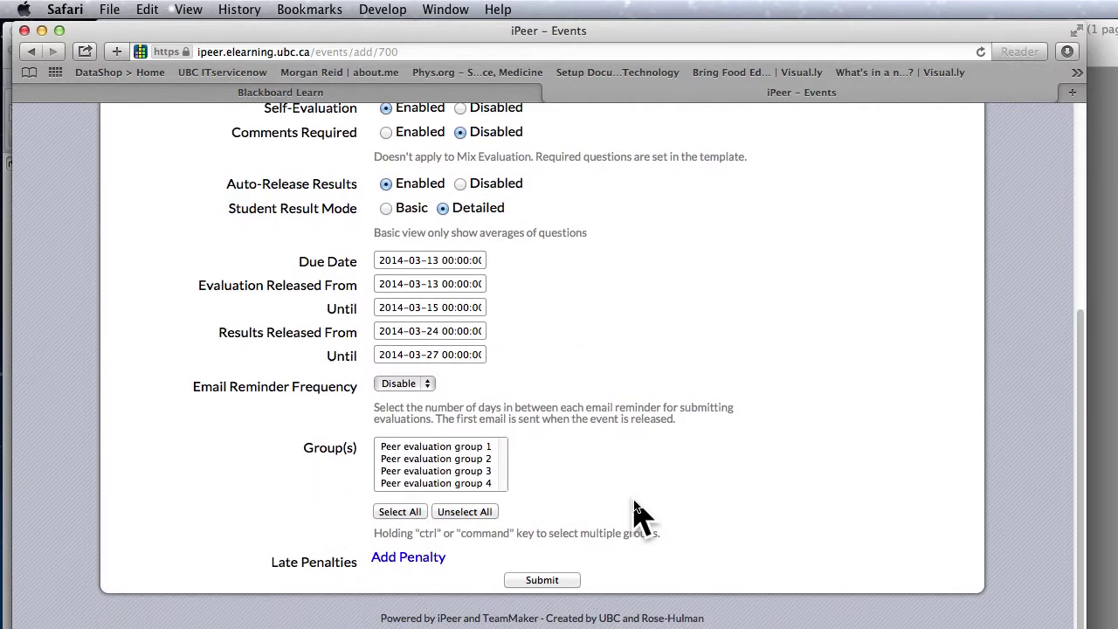
{"action": "left_click", "coordinate": [460, 453]}
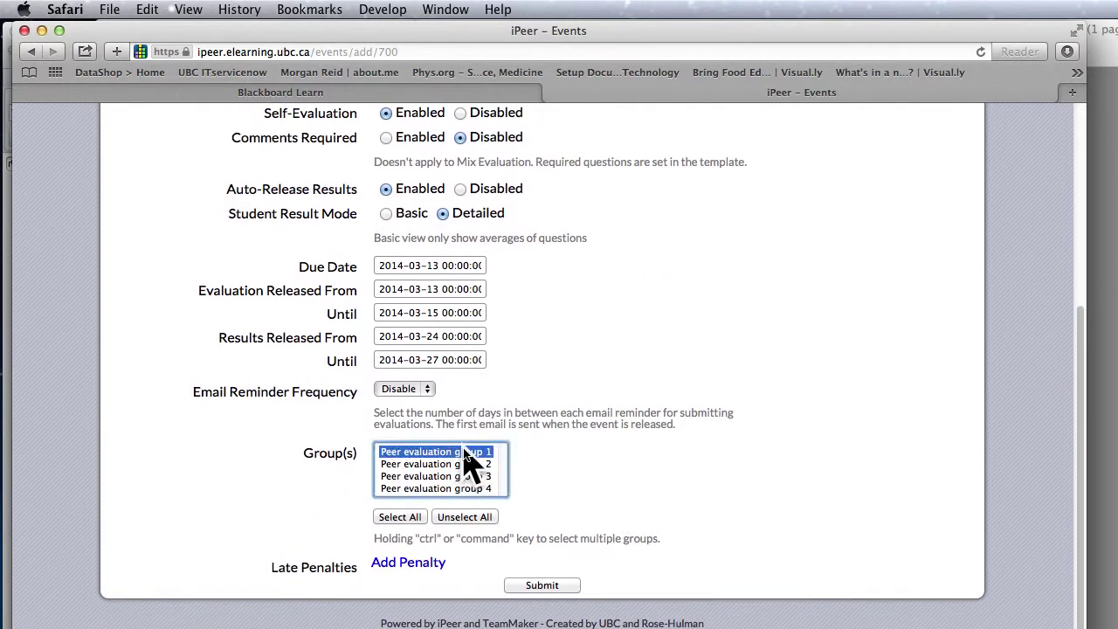
{"action": "right_click", "coordinate": [431, 488]}
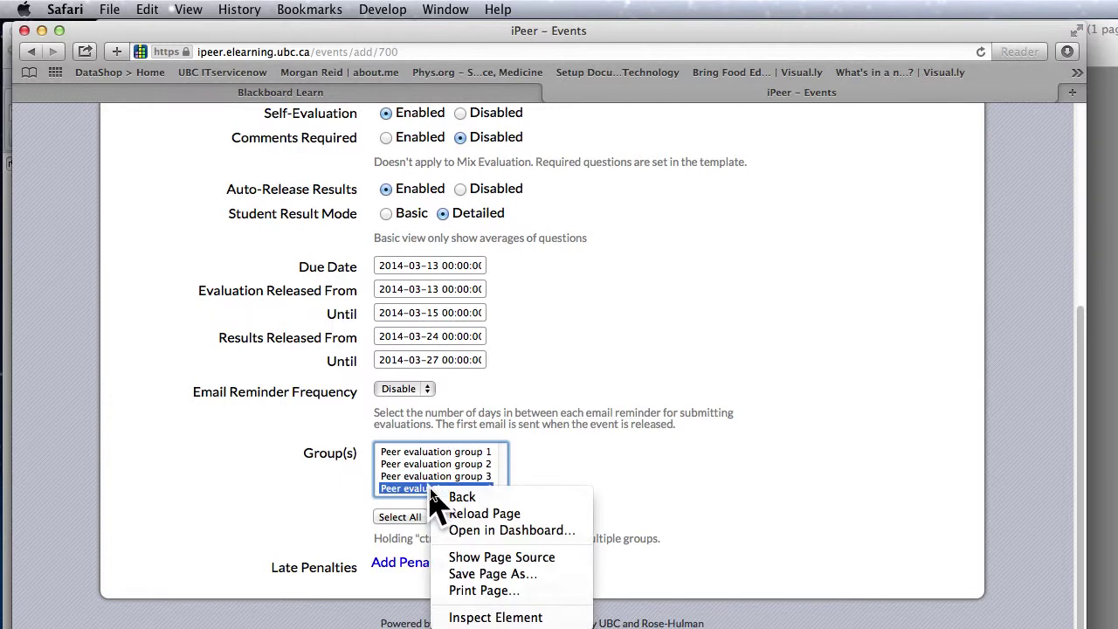
{"action": "key", "text": "Escape"}
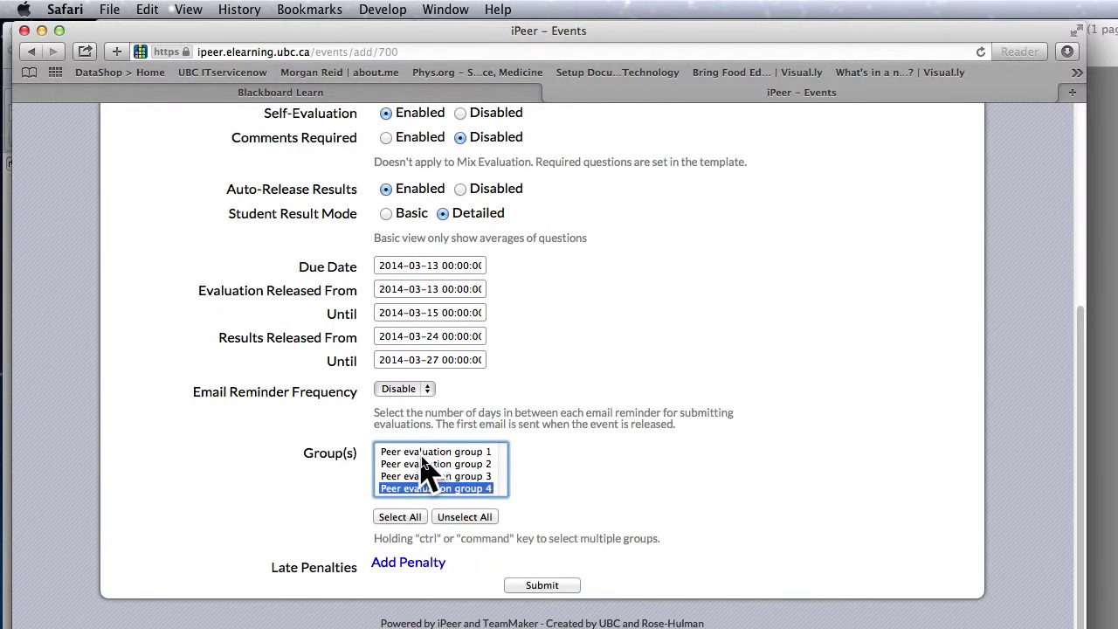
{"action": "left_click", "coordinate": [421, 455]}
{"action": "left_click", "coordinate": [439, 466], "text": "super"}
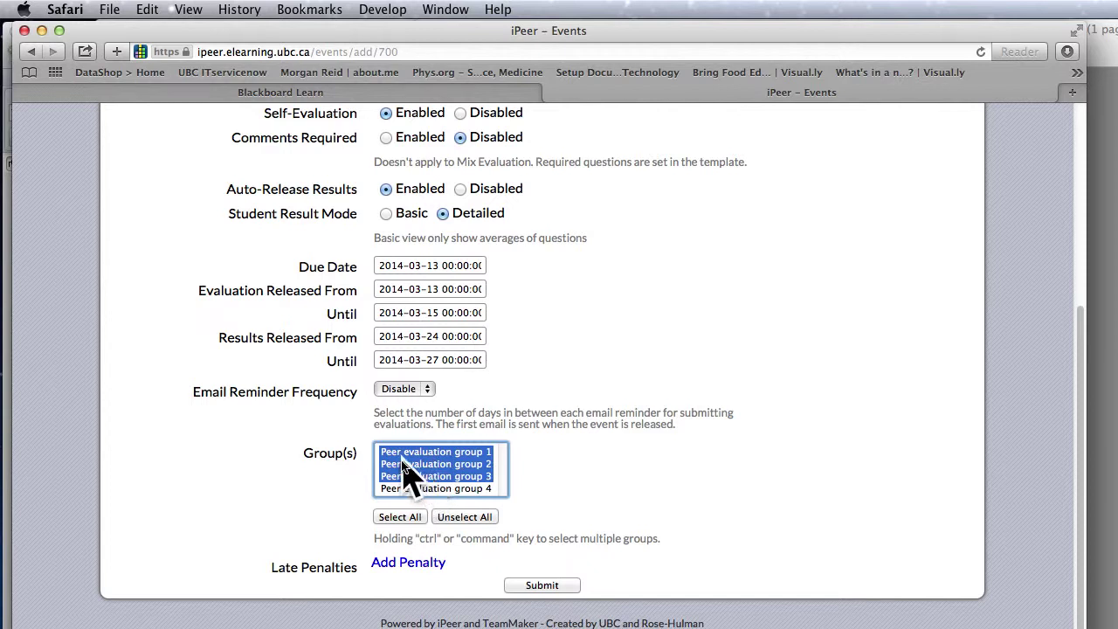
{"action": "left_click", "coordinate": [416, 467], "text": "super"}
{"action": "left_click", "coordinate": [432, 464], "text": "super"}
Step: Assign all four peer evaluation groups to the event and submit it
{"action": "left_click", "coordinate": [452, 452]}
{"action": "left_click", "coordinate": [444, 489], "text": "shift"}
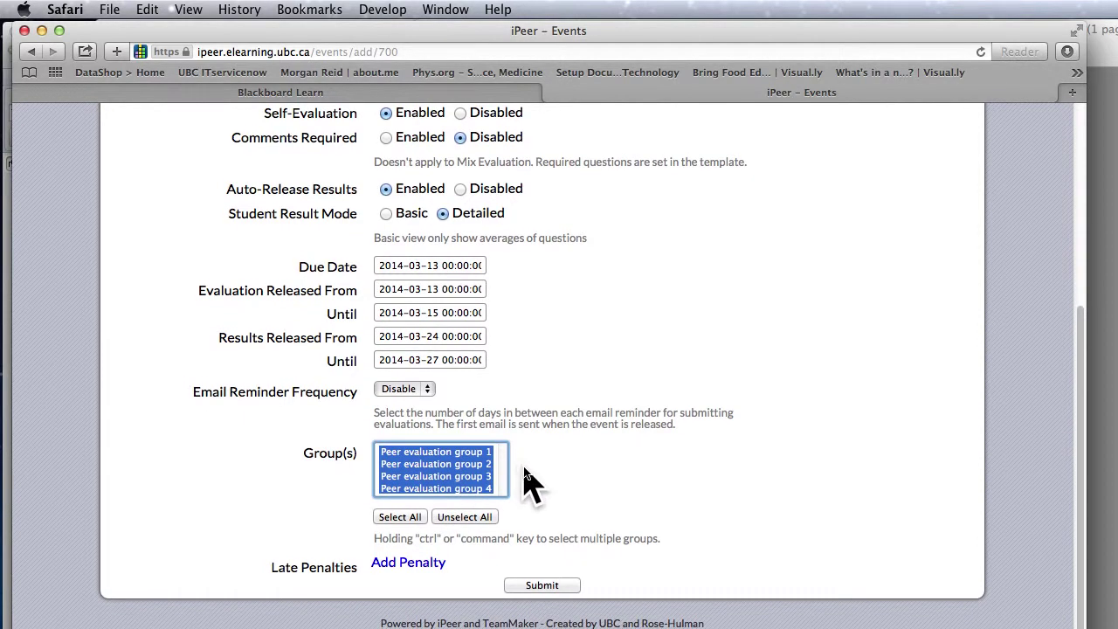
{"action": "left_click", "coordinate": [439, 476], "text": "super"}
{"action": "left_click", "coordinate": [437, 478], "text": "super"}
{"action": "left_click", "coordinate": [403, 517]}
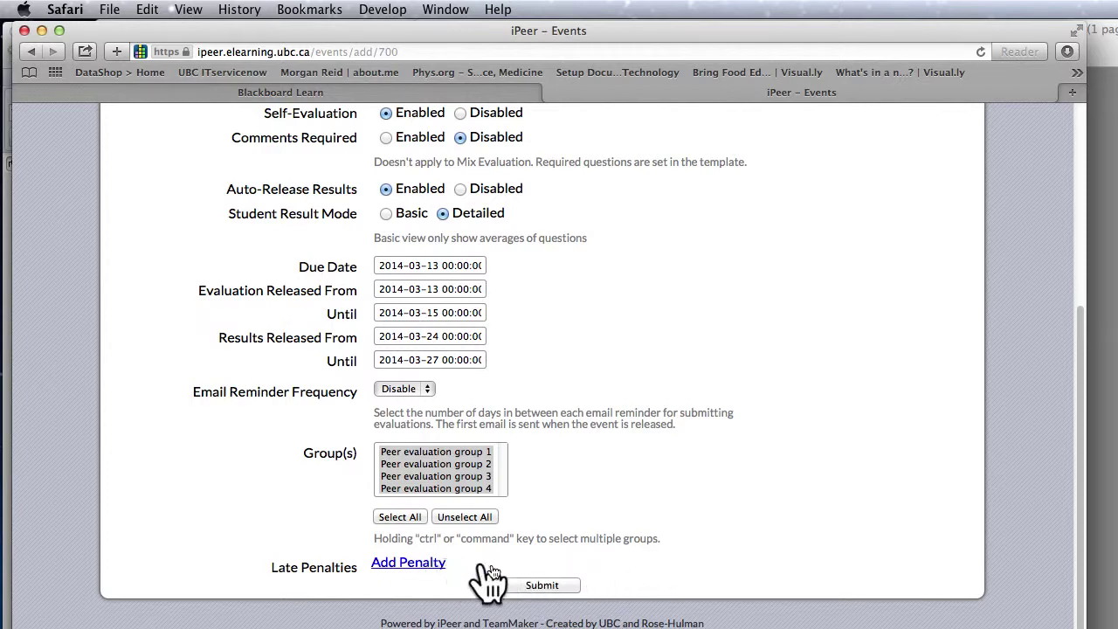
{"action": "left_click", "coordinate": [563, 587]}
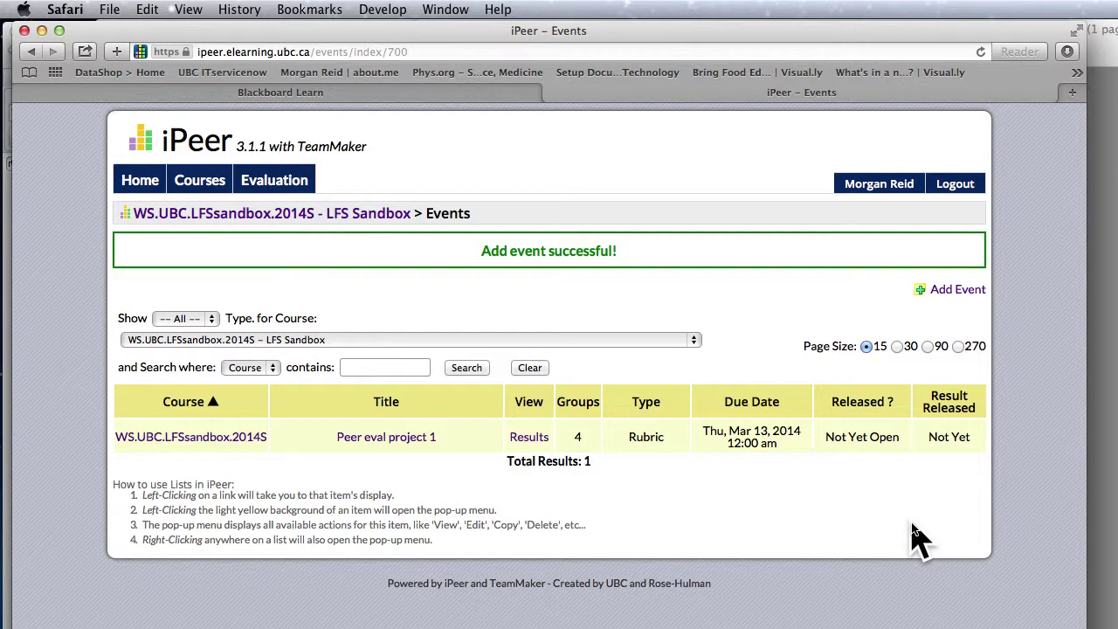
Step: Review the Peer eval project 1 details, a group 1 member's profile and the course record, then return to the events list
{"action": "left_click", "coordinate": [378, 444]}
{"action": "scroll", "coordinate": [471, 458], "scroll_direction": "down", "scroll_amount": 5}
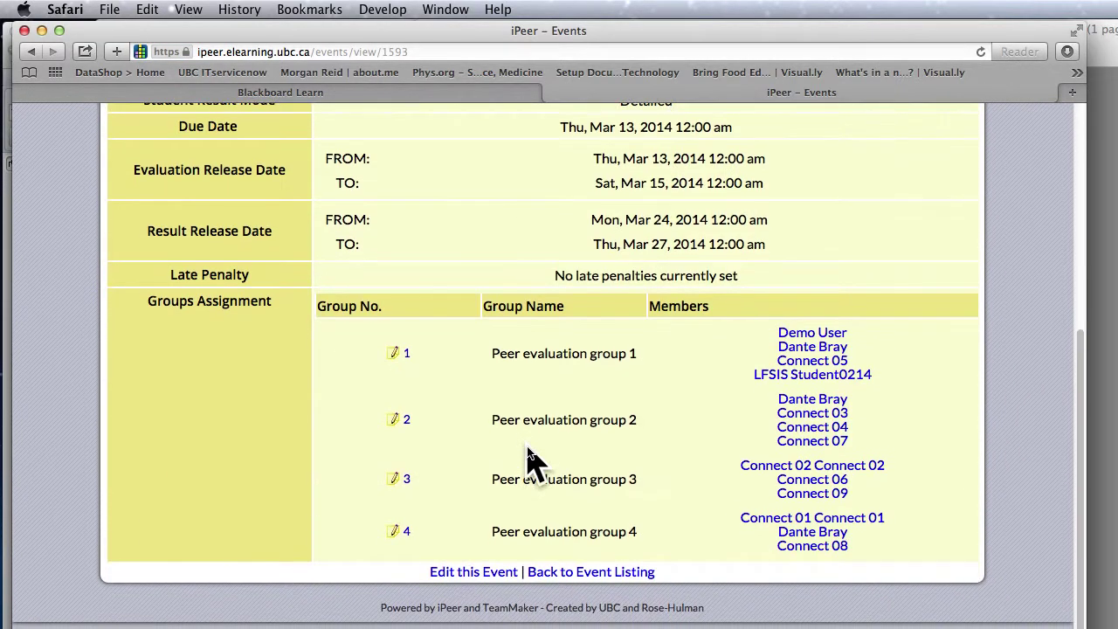
{"action": "left_click", "coordinate": [825, 349]}
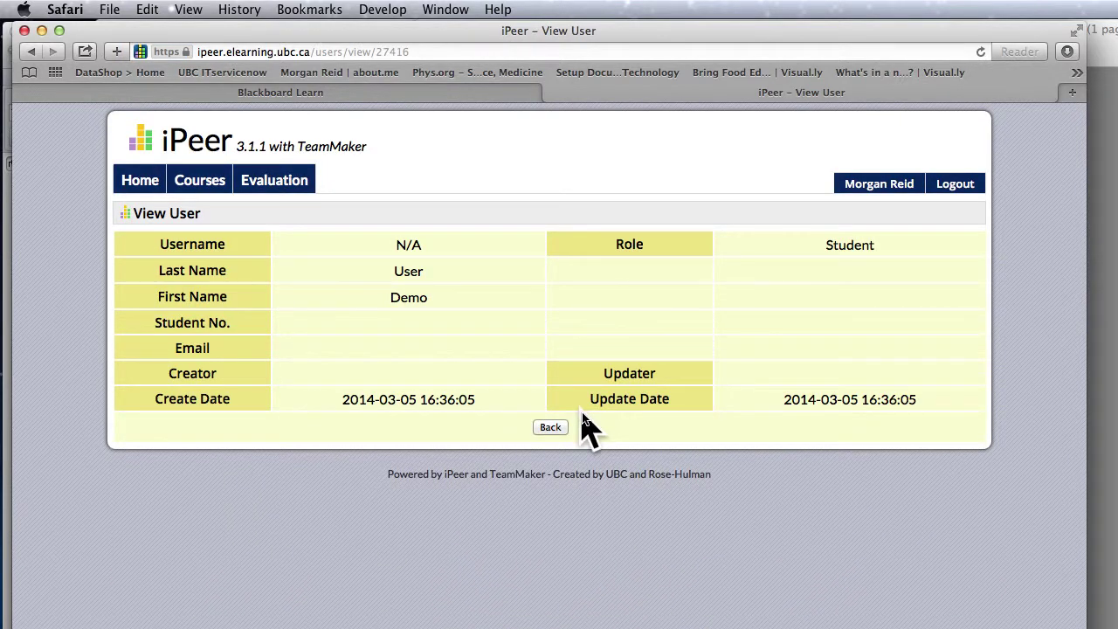
{"action": "key", "text": "super+bracketleft"}
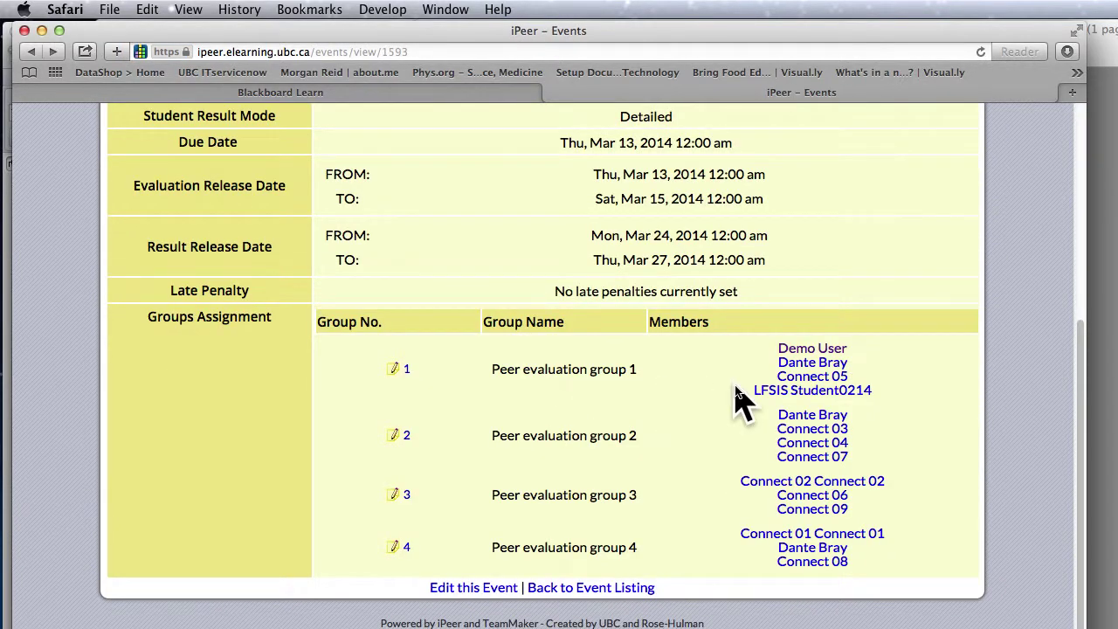
{"action": "scroll", "coordinate": [738, 397], "scroll_direction": "up", "scroll_amount": 5}
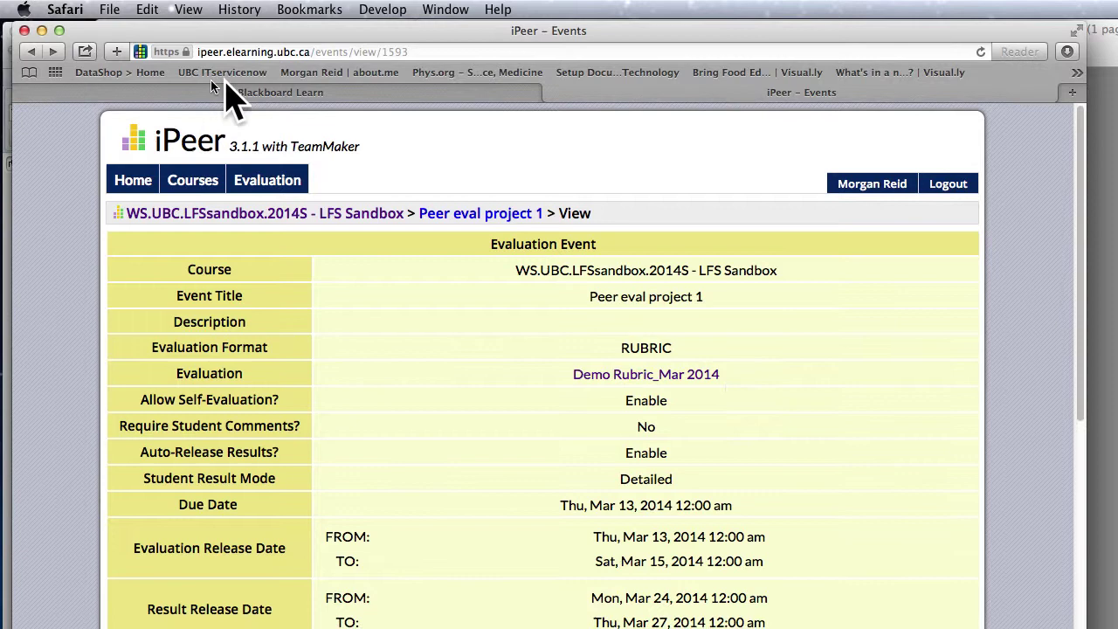
{"action": "left_click", "coordinate": [32, 52]}
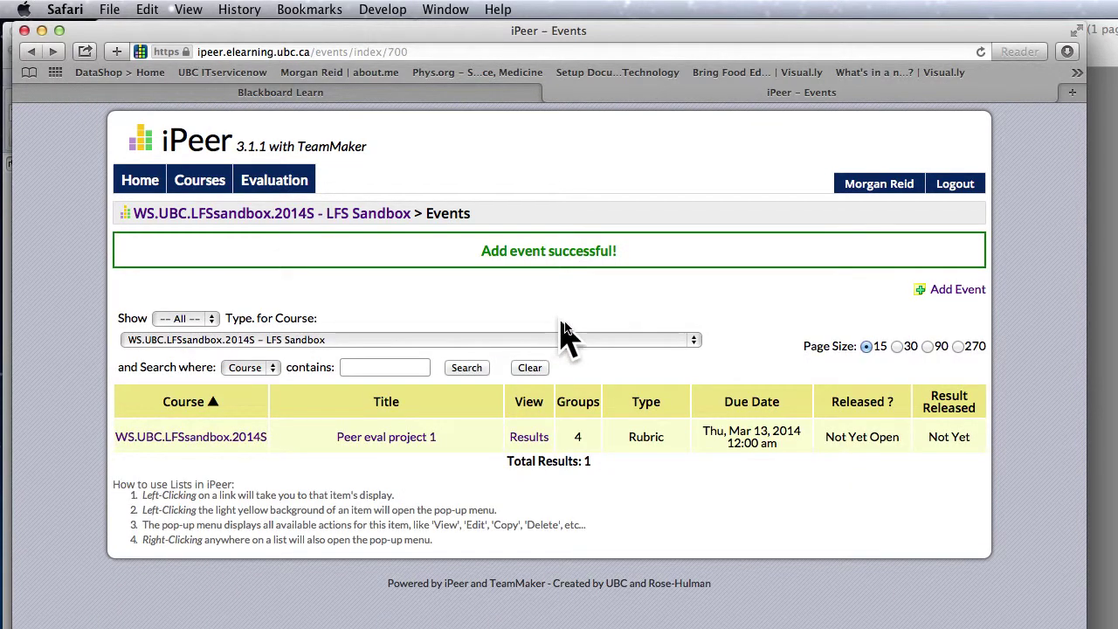
{"action": "left_click", "coordinate": [197, 441]}
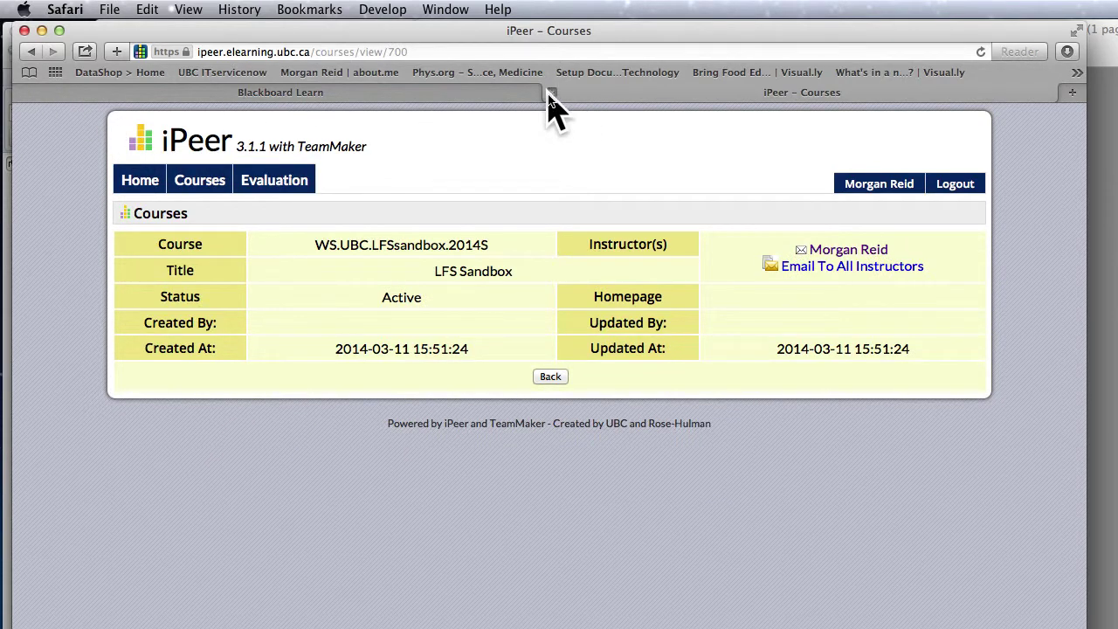
{"action": "left_click", "coordinate": [31, 52]}
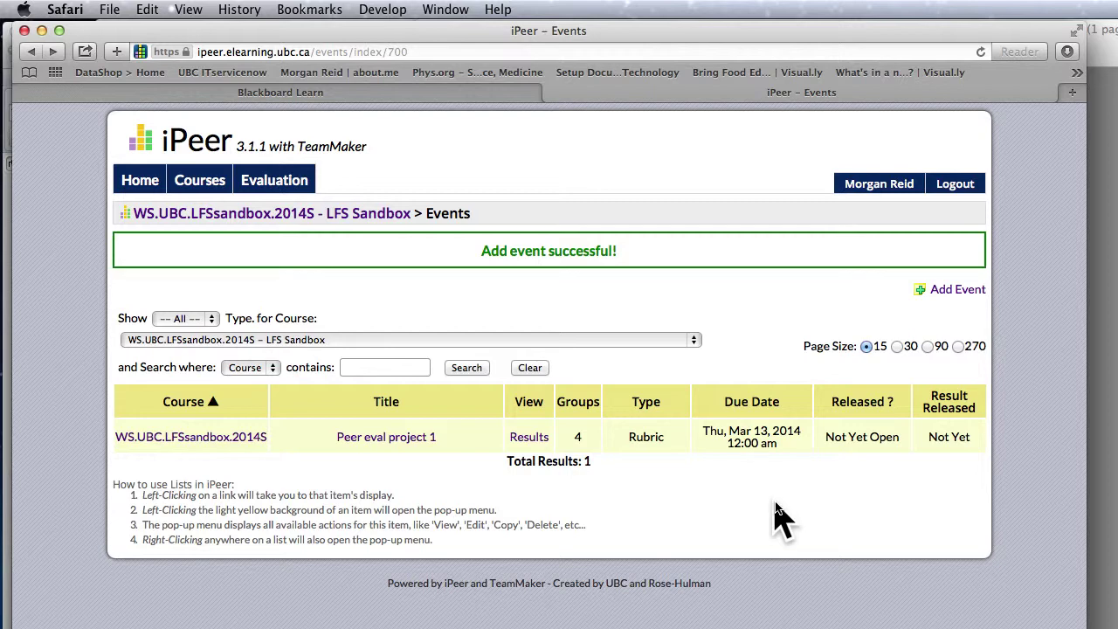
Step: Switch to Preview to examine the student's rubric form in iPeer-Student view.pdf, and return to Safari
{"action": "key", "text": "super+Tab"}
{"action": "key", "text": "Tab"}
{"action": "key", "text": "Tab"}
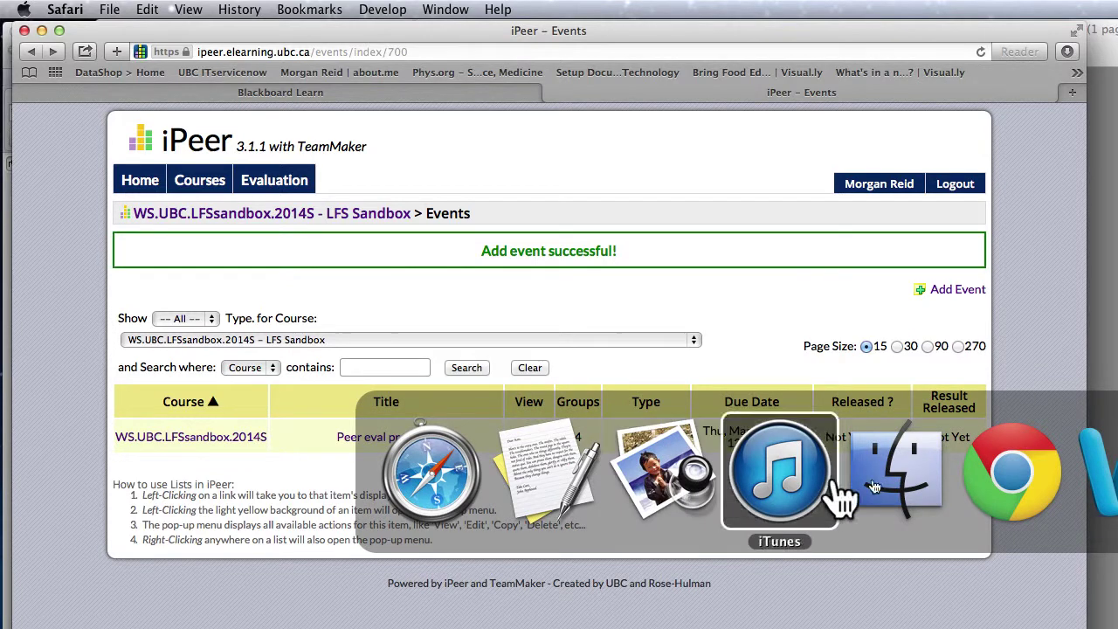
{"action": "left_click", "coordinate": [897, 485]}
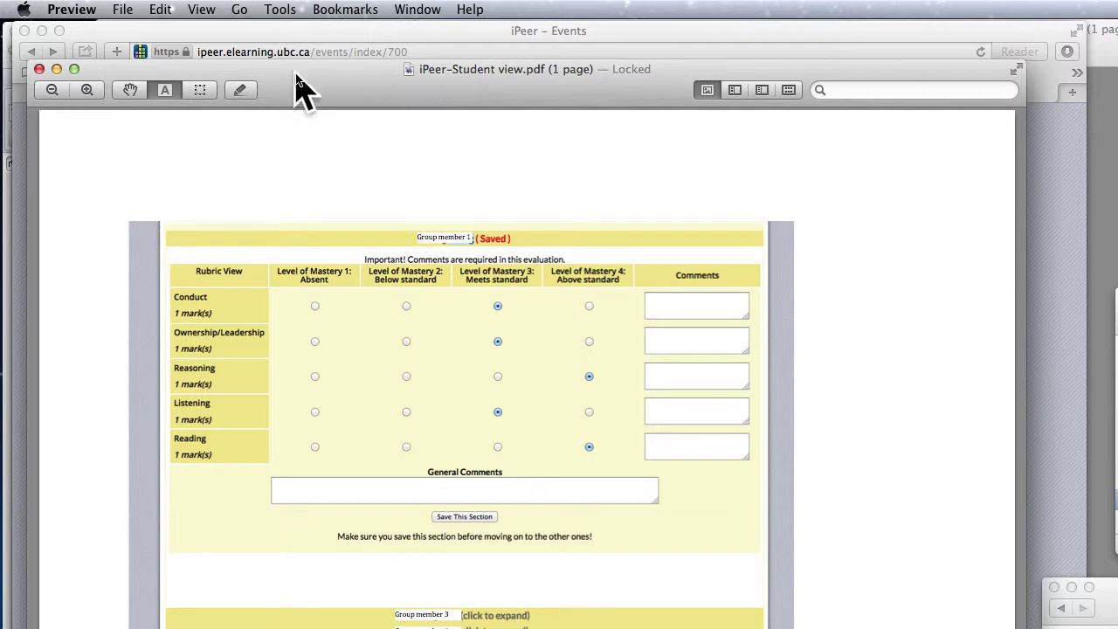
{"action": "key", "text": "super+Tab"}
{"action": "key", "text": "super+Tab"}
{"action": "key", "text": "super+Tab"}
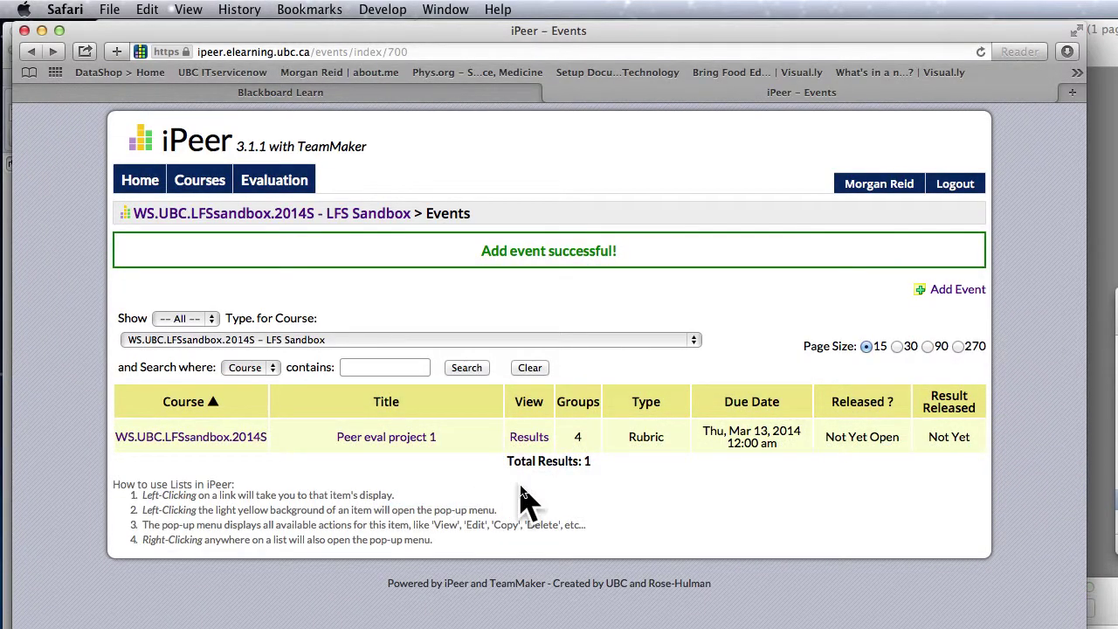
Step: Switch to the Blackboard Learn page and return to the course menu of the LFS Sandbox course
{"action": "left_click", "coordinate": [331, 94]}
{"action": "scroll", "coordinate": [454, 437], "scroll_direction": "up", "scroll_amount": 4}
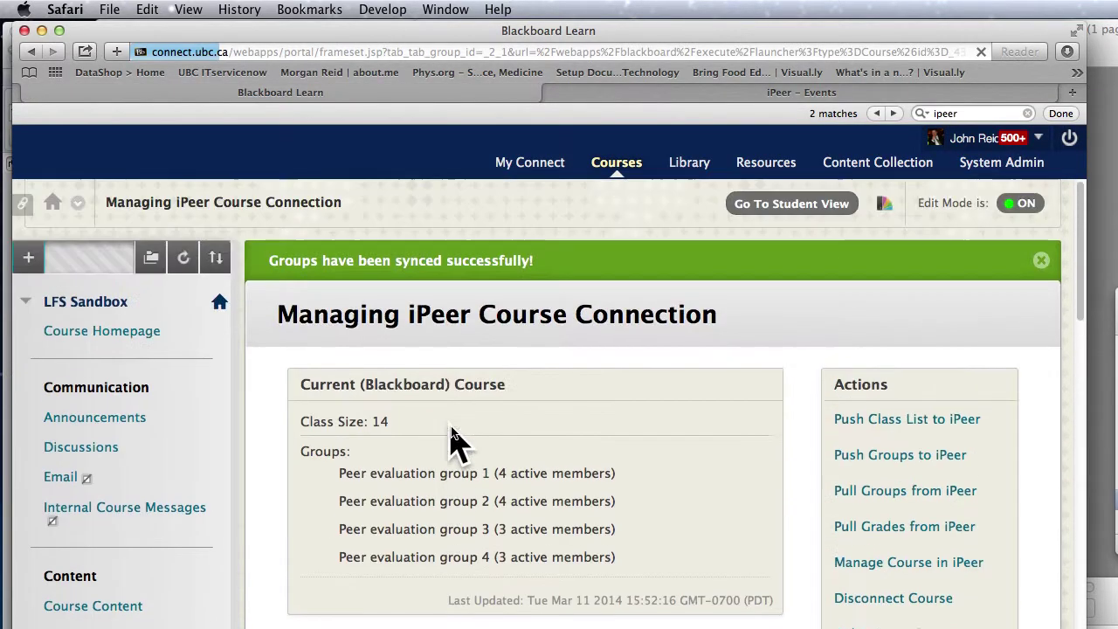
{"action": "scroll", "coordinate": [275, 423], "scroll_direction": "down", "scroll_amount": 5}
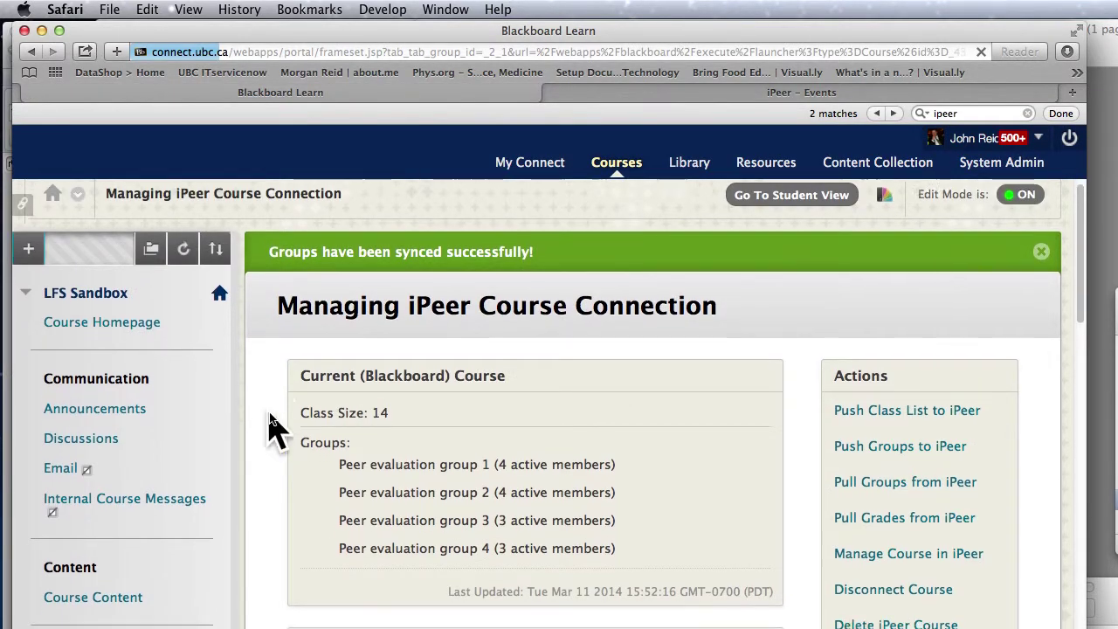
{"action": "scroll", "coordinate": [272, 424], "scroll_direction": "up", "scroll_amount": 5}
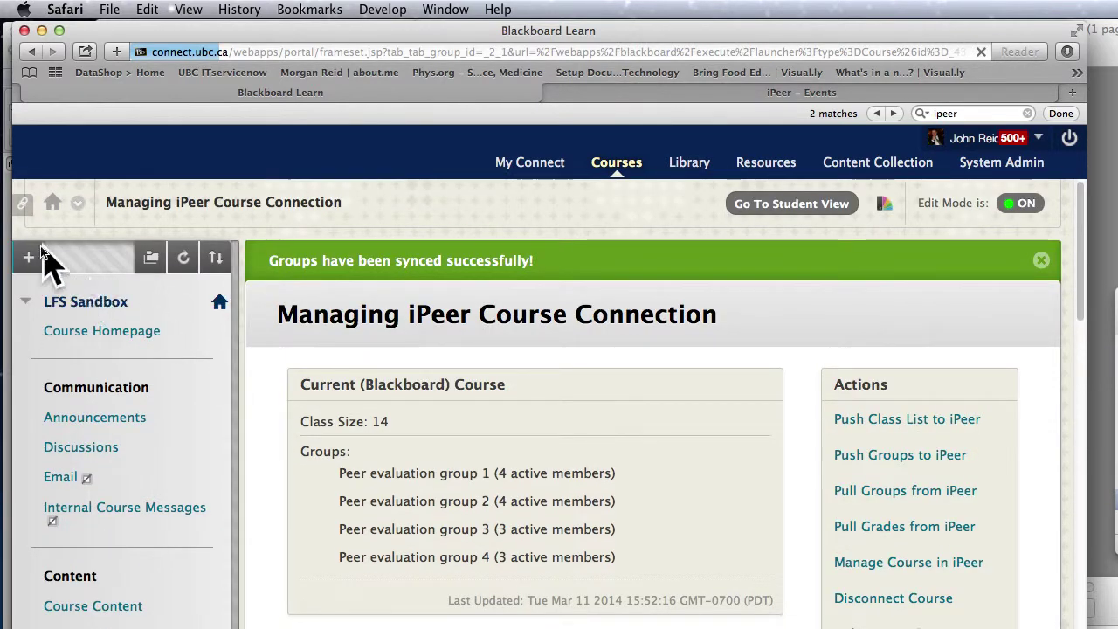
{"action": "left_click", "coordinate": [27, 259]}
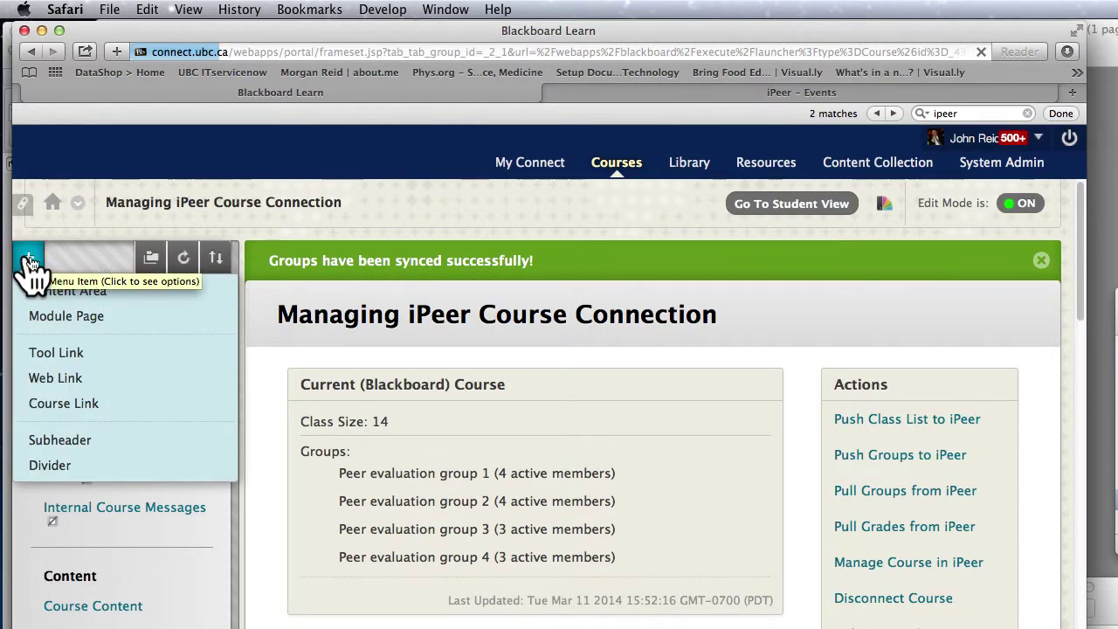
{"action": "left_click", "coordinate": [27, 259]}
{"action": "left_click", "coordinate": [28, 260]}
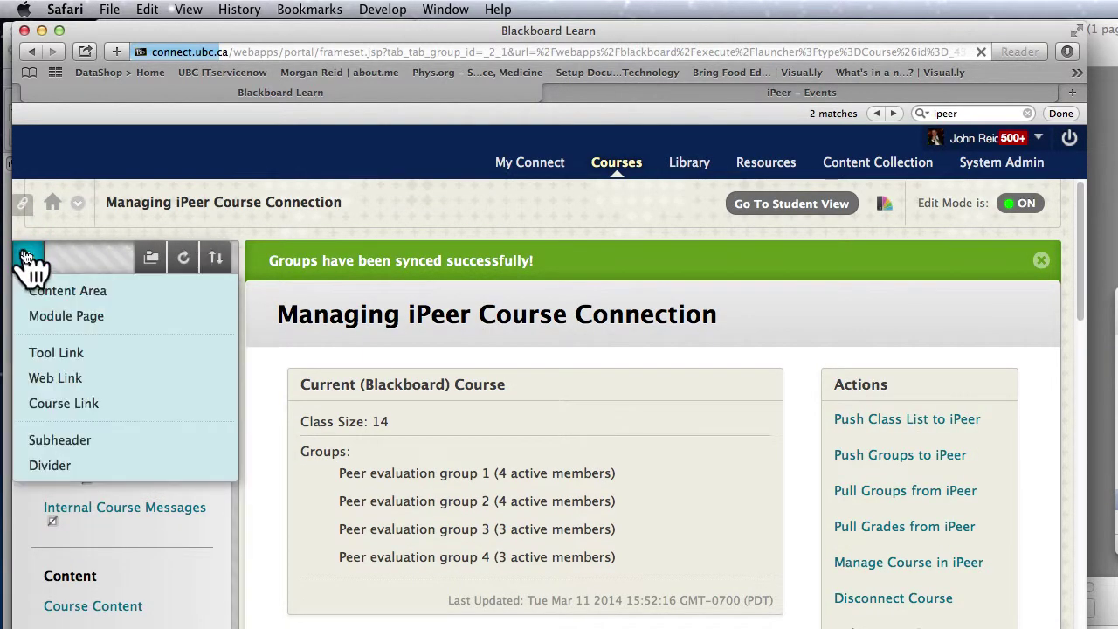
{"action": "left_click", "coordinate": [30, 354]}
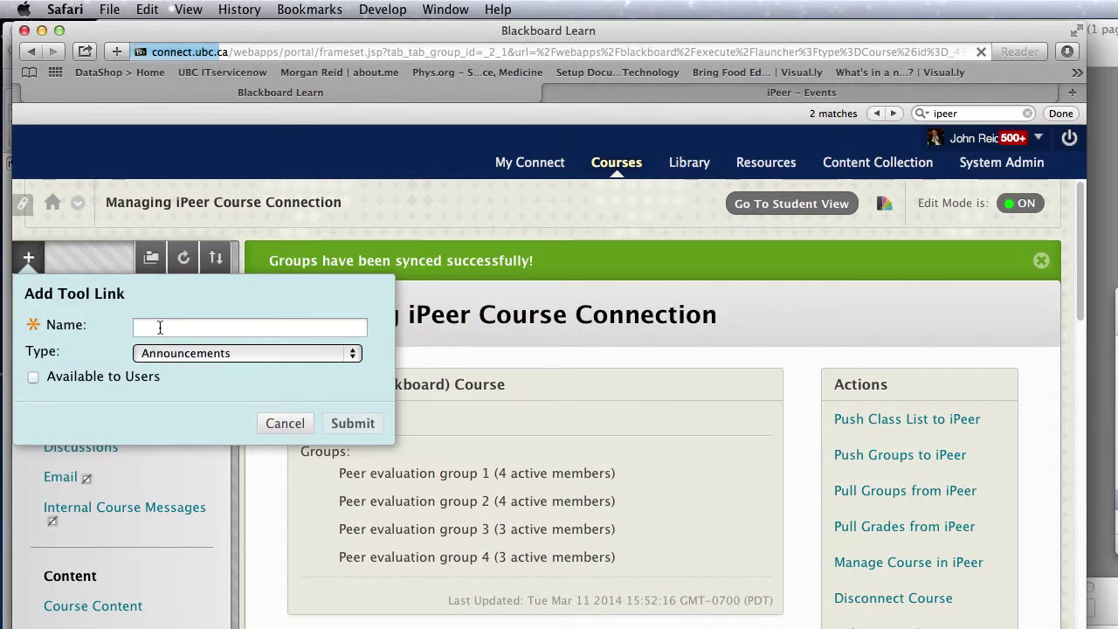
{"action": "left_click", "coordinate": [160, 327]}
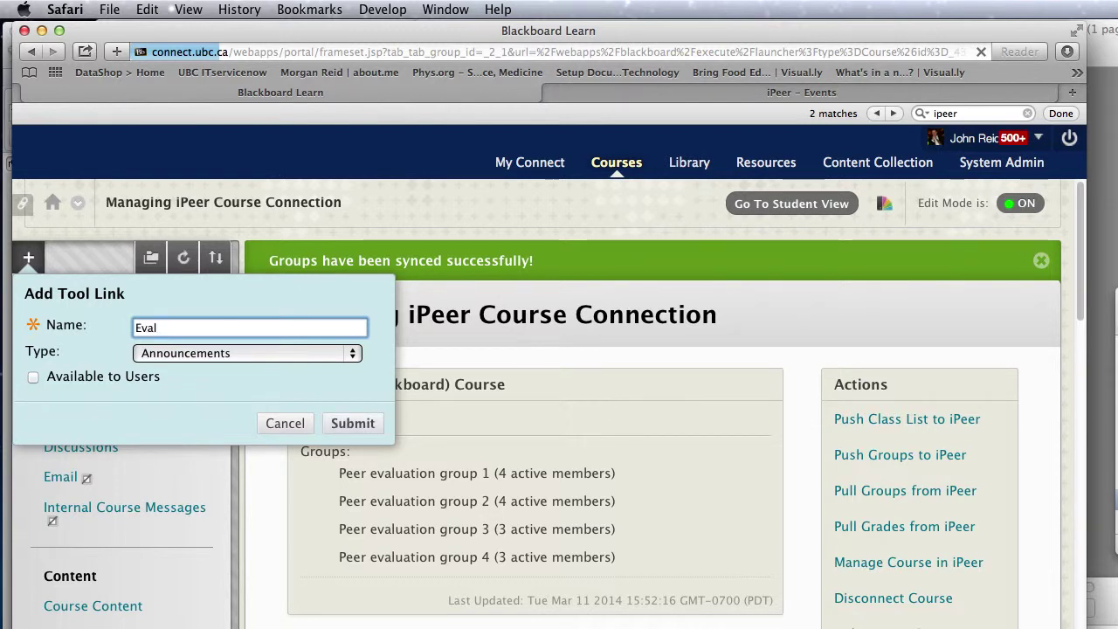
{"action": "left_click", "coordinate": [37, 378]}
{"action": "left_click", "coordinate": [243, 353]}
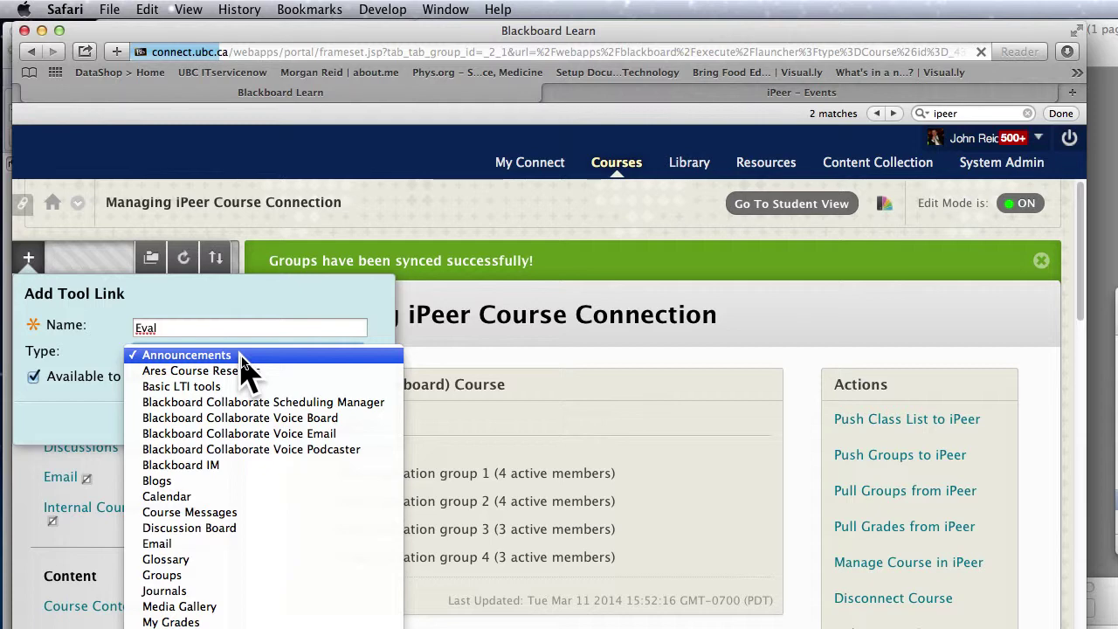
{"action": "left_click", "coordinate": [242, 355]}
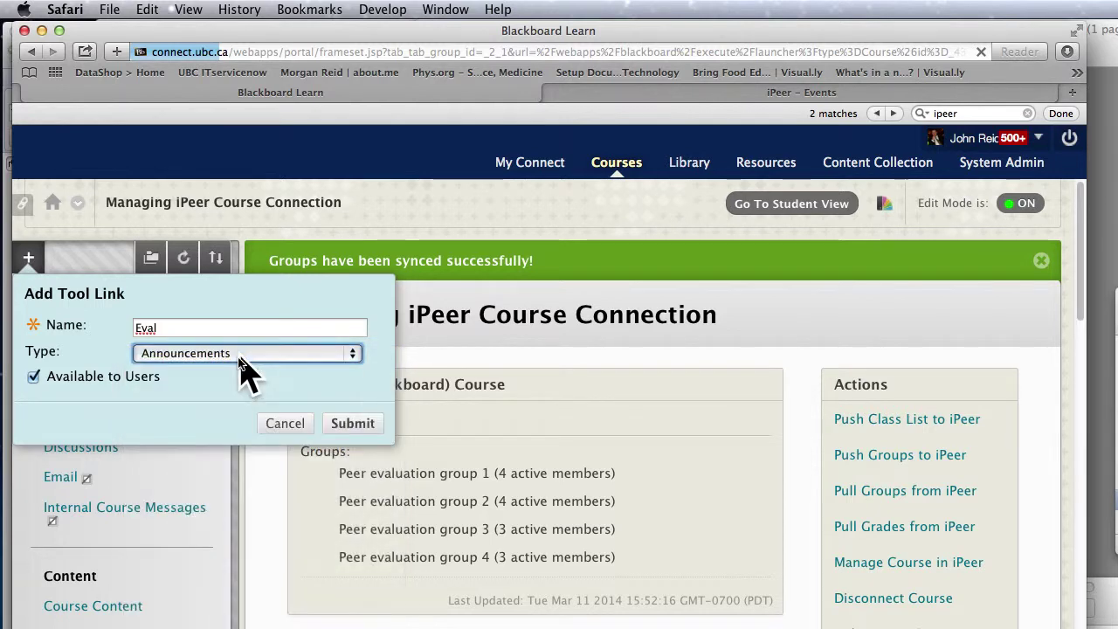
{"action": "left_click", "coordinate": [294, 425]}
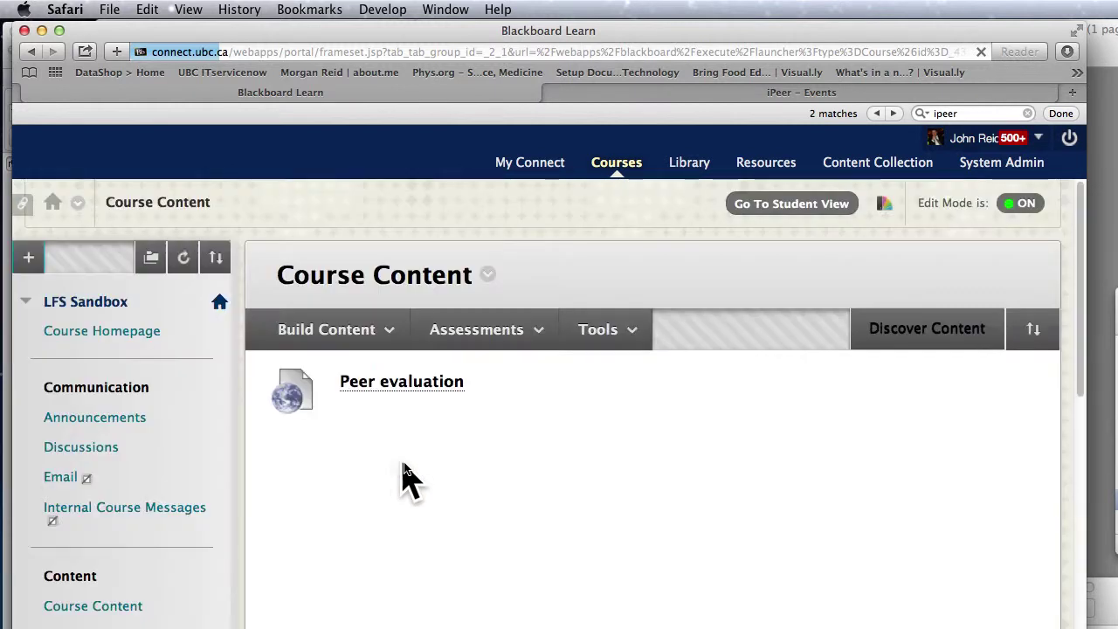
Step: Examine the content types and tools, including the additional tools, that can be added to the Course Content area
{"action": "left_click", "coordinate": [390, 342]}
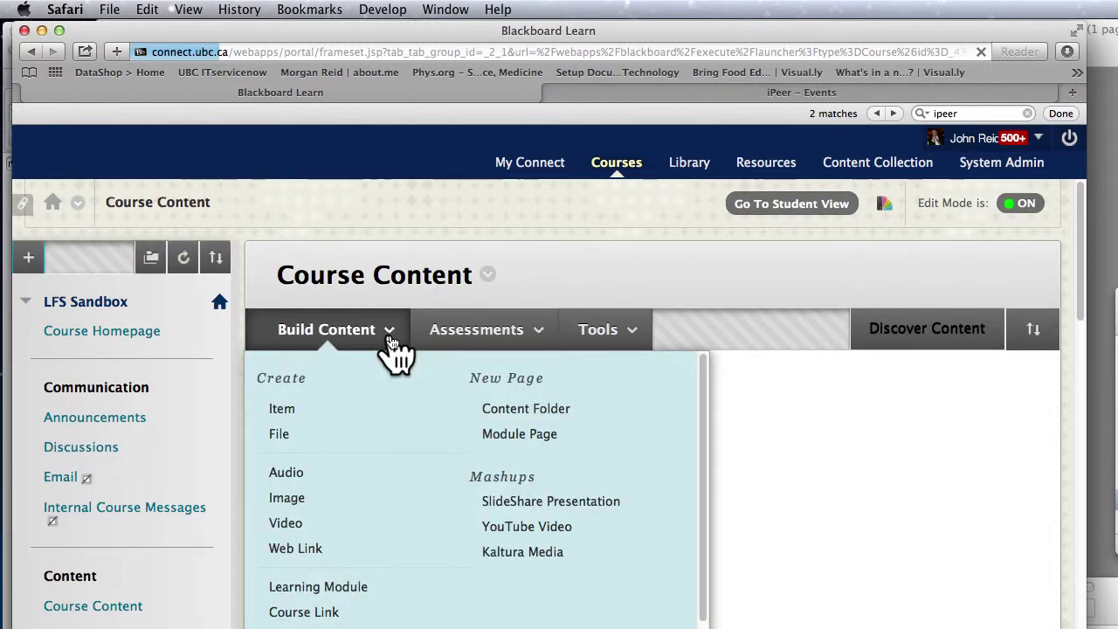
{"action": "left_click", "coordinate": [603, 337]}
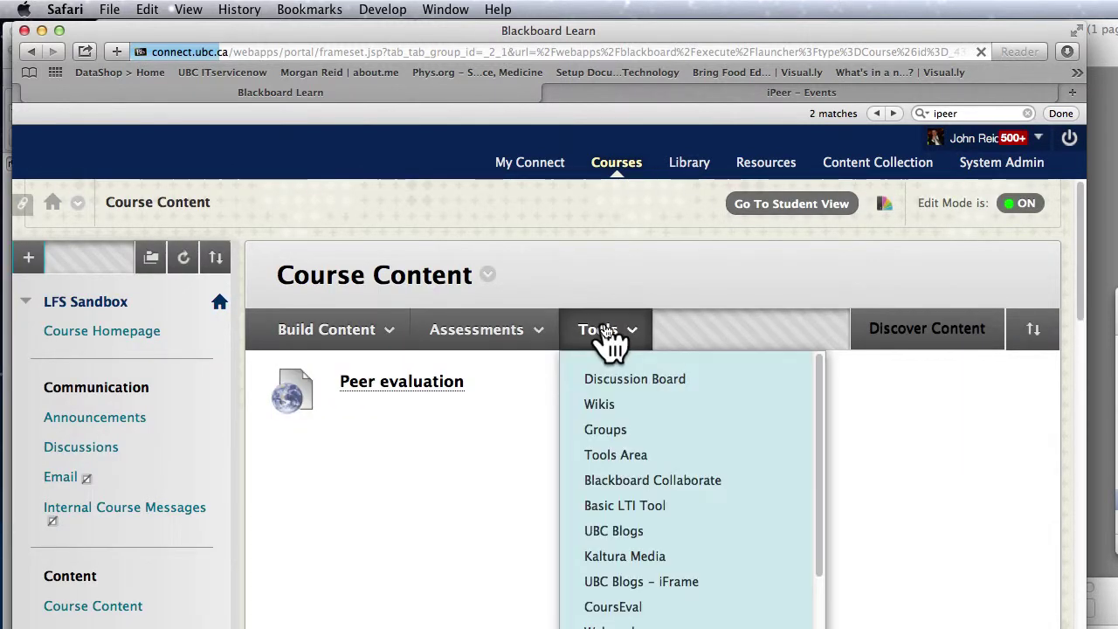
{"action": "scroll", "coordinate": [598, 341], "scroll_direction": "down", "scroll_amount": 2}
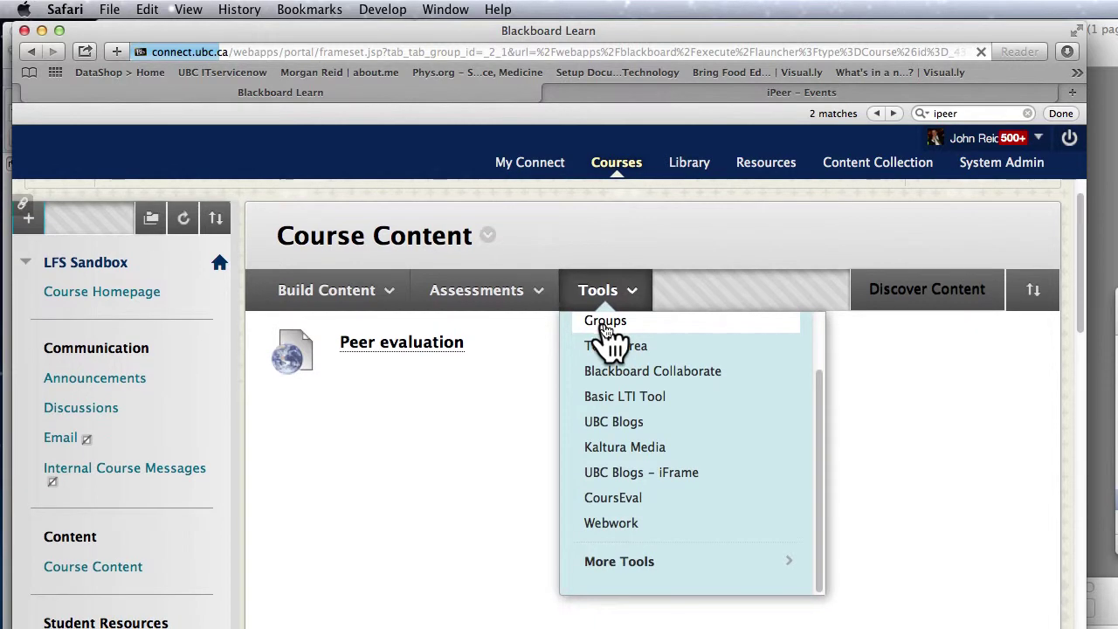
{"action": "left_click", "coordinate": [662, 570]}
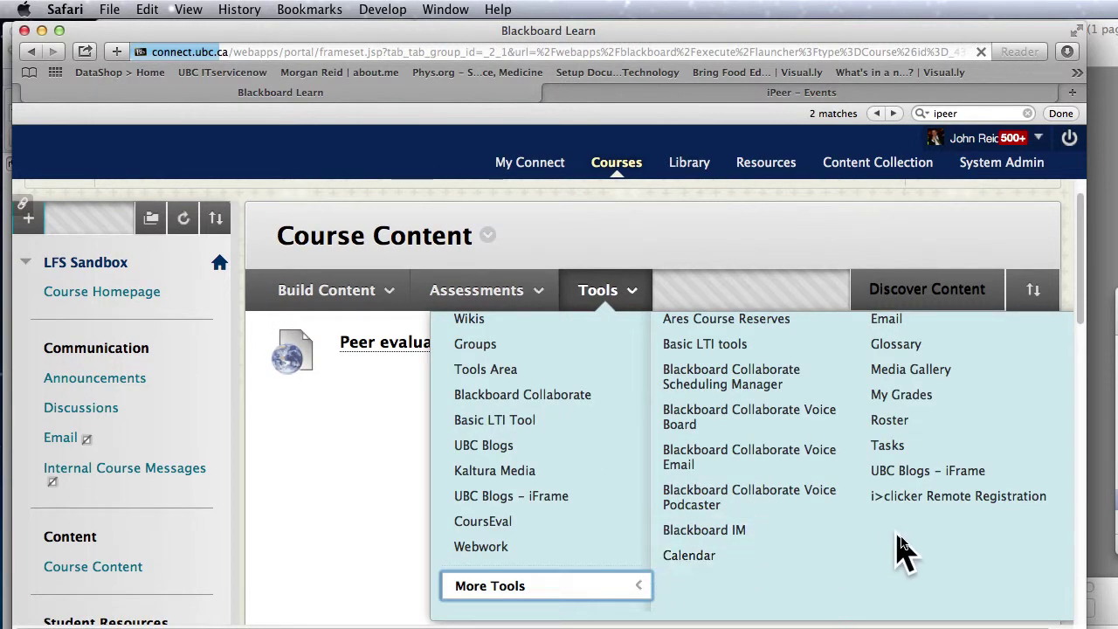
{"action": "scroll", "coordinate": [924, 550], "scroll_direction": "up", "scroll_amount": 1}
{"action": "scroll", "coordinate": [923, 554], "scroll_direction": "up", "scroll_amount": 1}
{"action": "scroll", "coordinate": [923, 559], "scroll_direction": "down", "scroll_amount": 2}
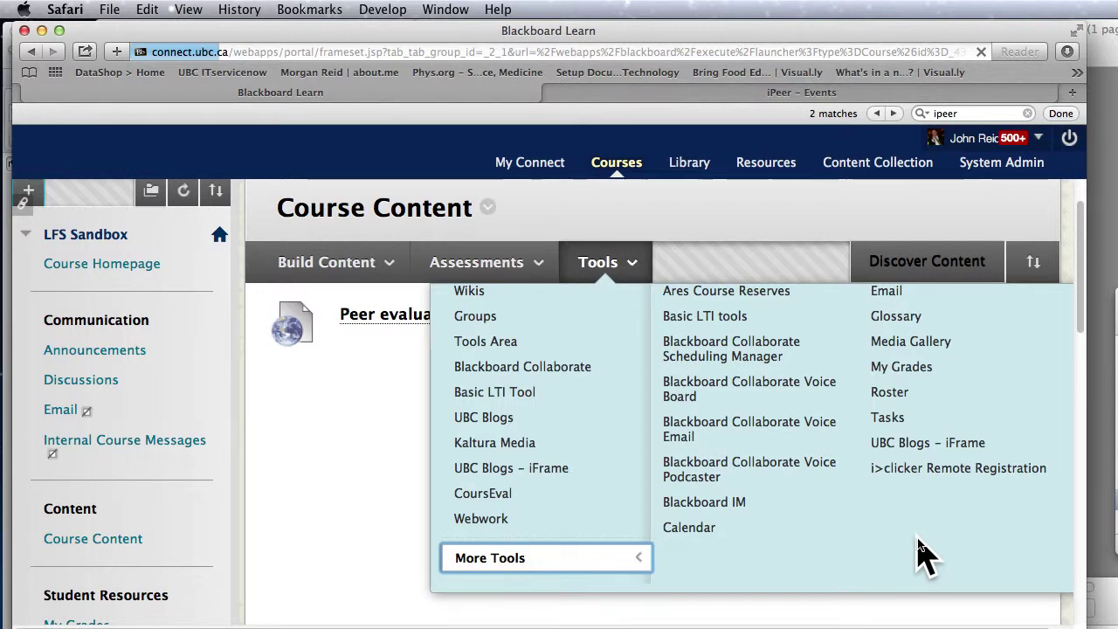
{"action": "left_click", "coordinate": [367, 454]}
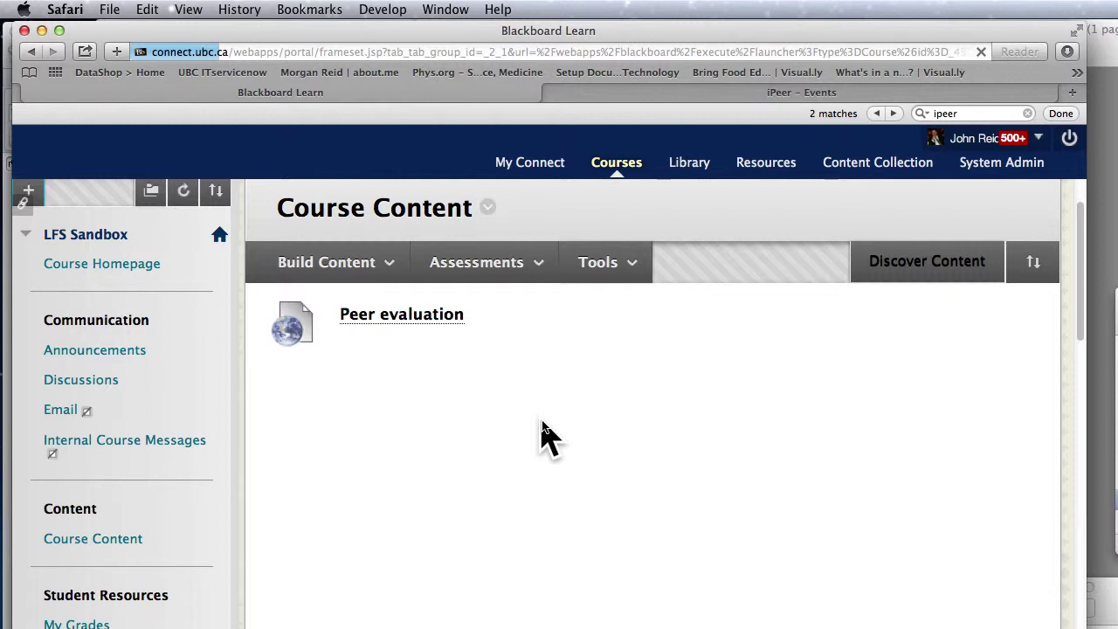
{"action": "mouse_move", "coordinate": [428, 339]}
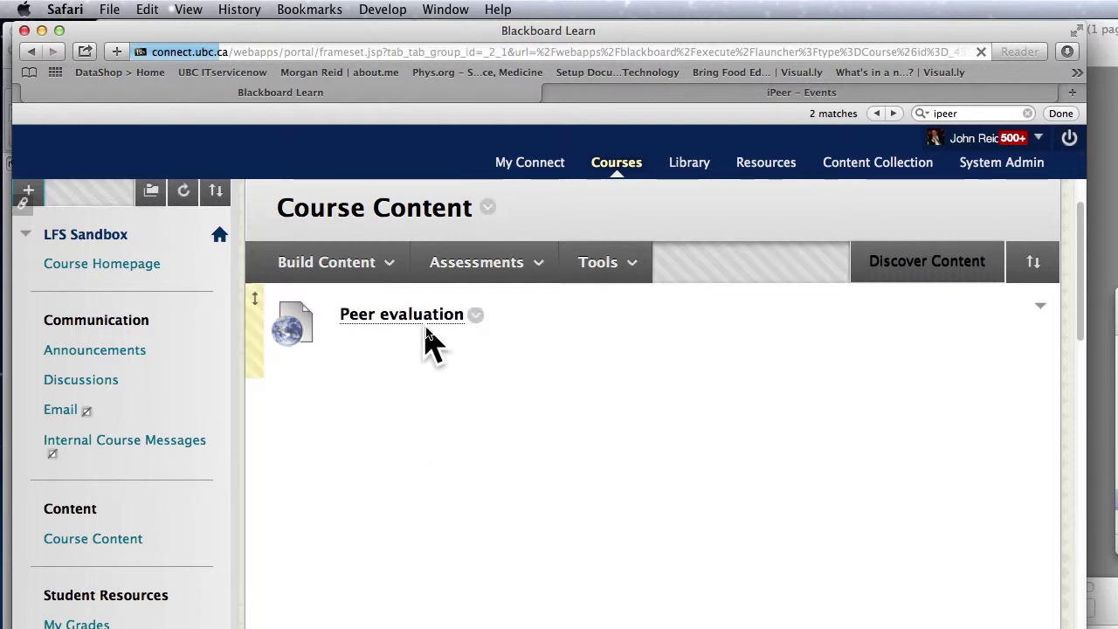
{"action": "left_click", "coordinate": [474, 316]}
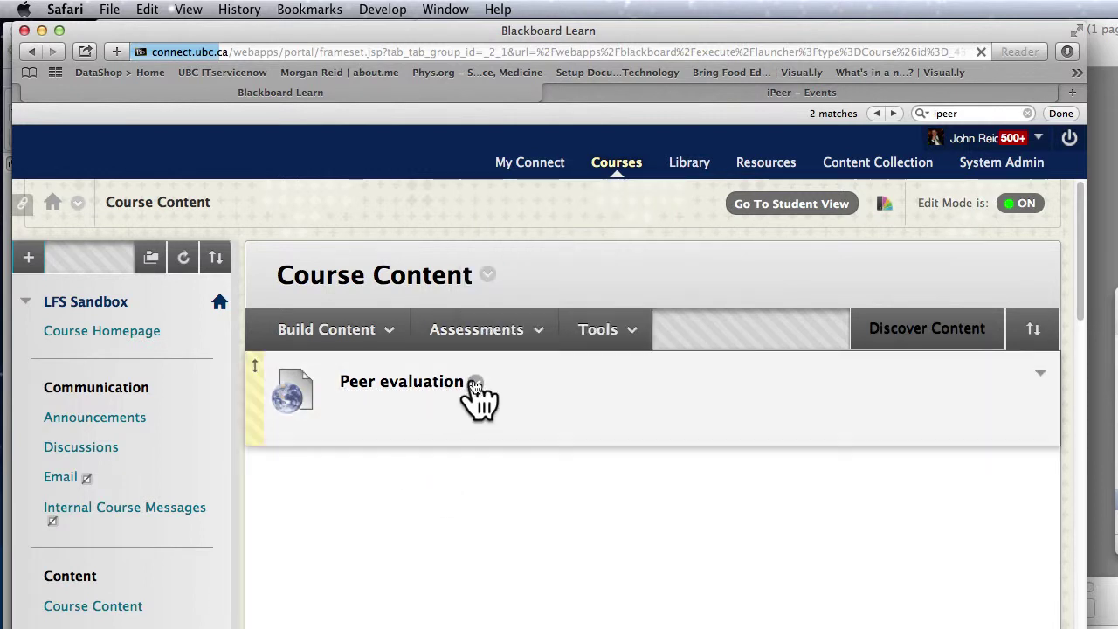
{"action": "left_click", "coordinate": [473, 384]}
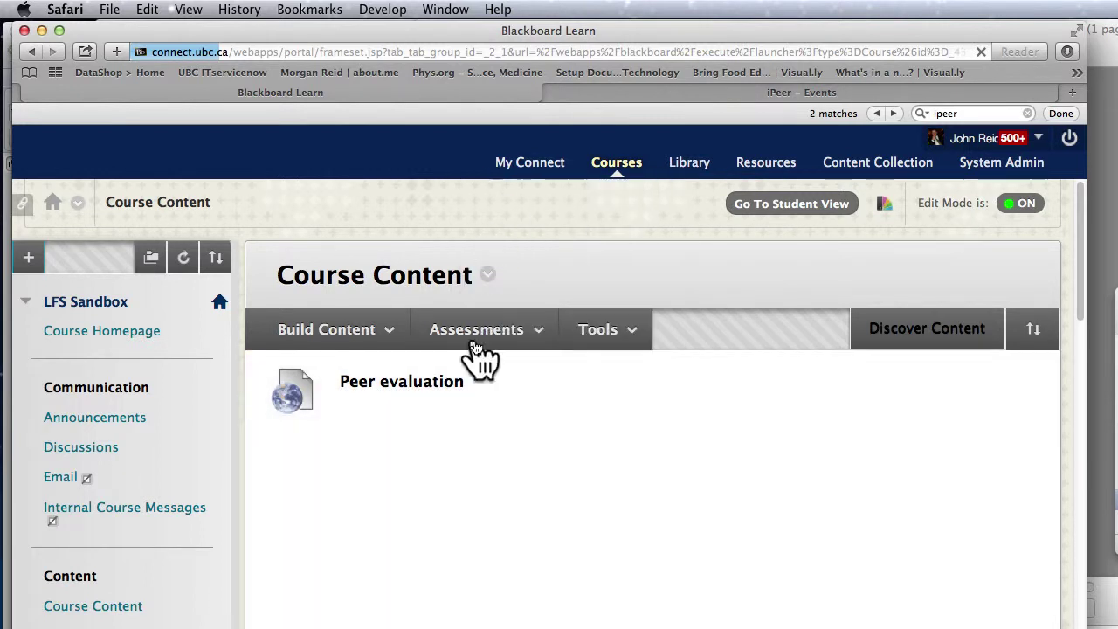
{"action": "left_click", "coordinate": [480, 342]}
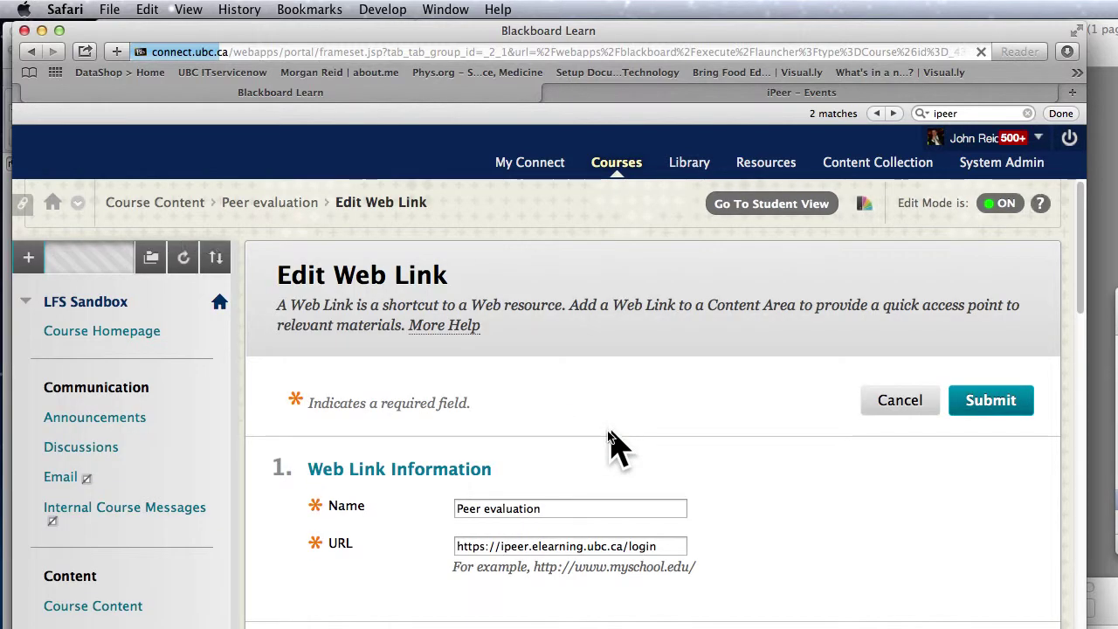
{"action": "key", "text": "Tab"}
{"action": "key", "text": "super+c"}
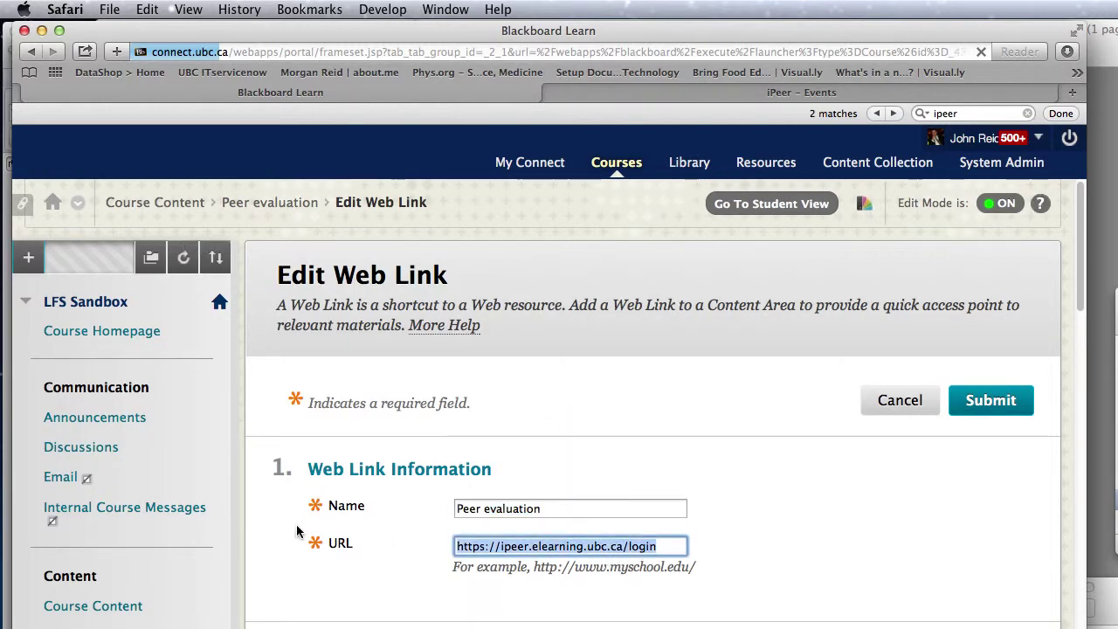
{"action": "left_click", "coordinate": [919, 489]}
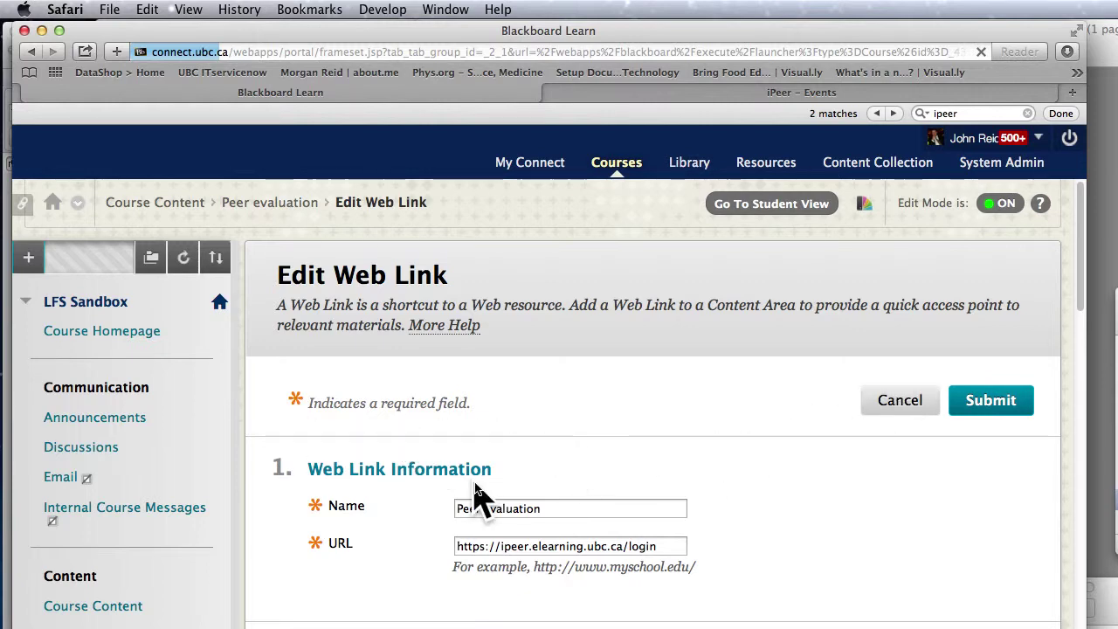
{"action": "left_click", "coordinate": [395, 349]}
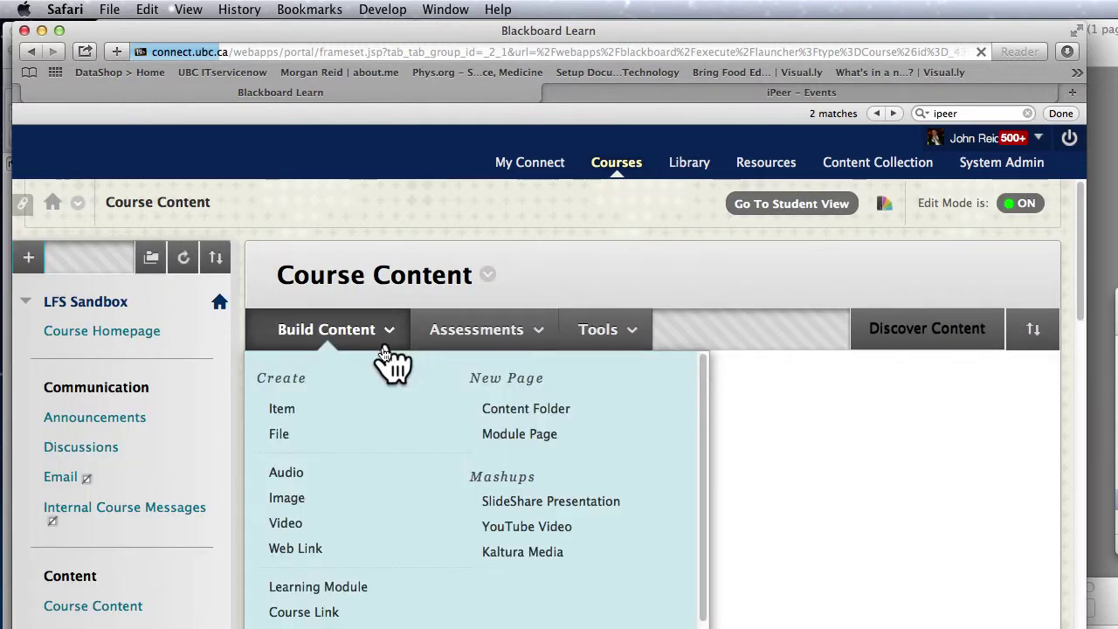
{"action": "left_click", "coordinate": [297, 548]}
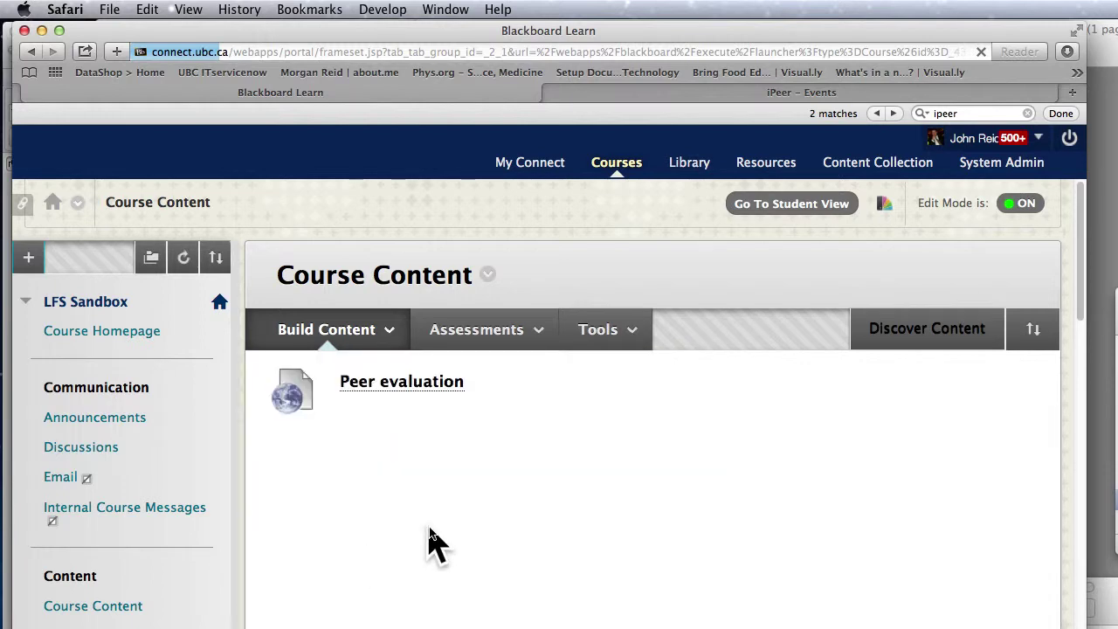
{"action": "left_click", "coordinate": [526, 510]}
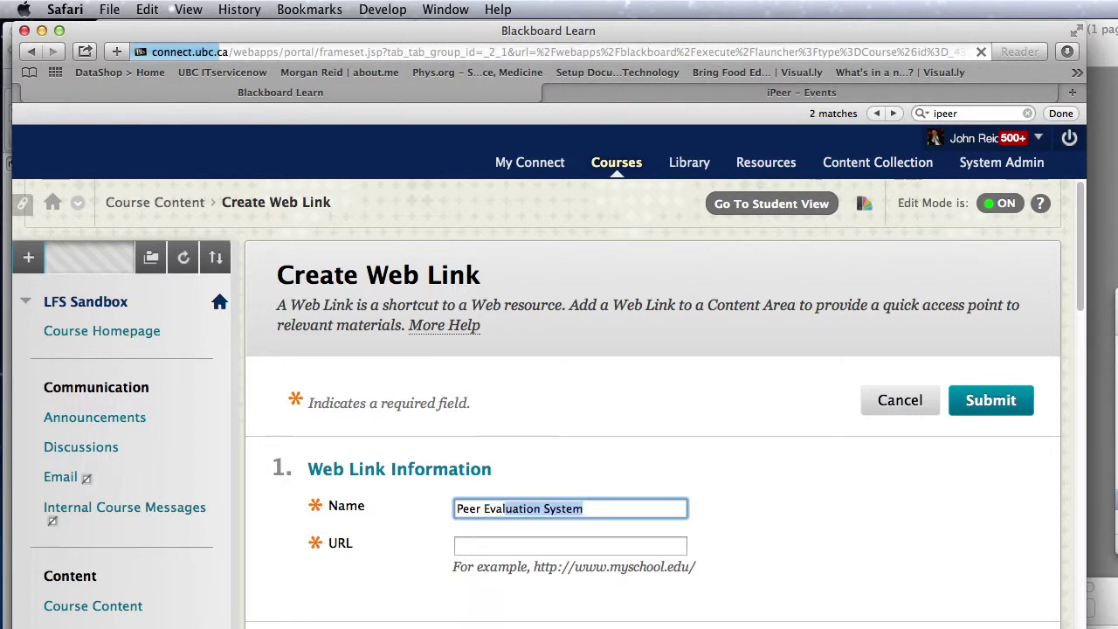
{"action": "left_click", "coordinate": [617, 504]}
{"action": "left_click", "coordinate": [514, 546]}
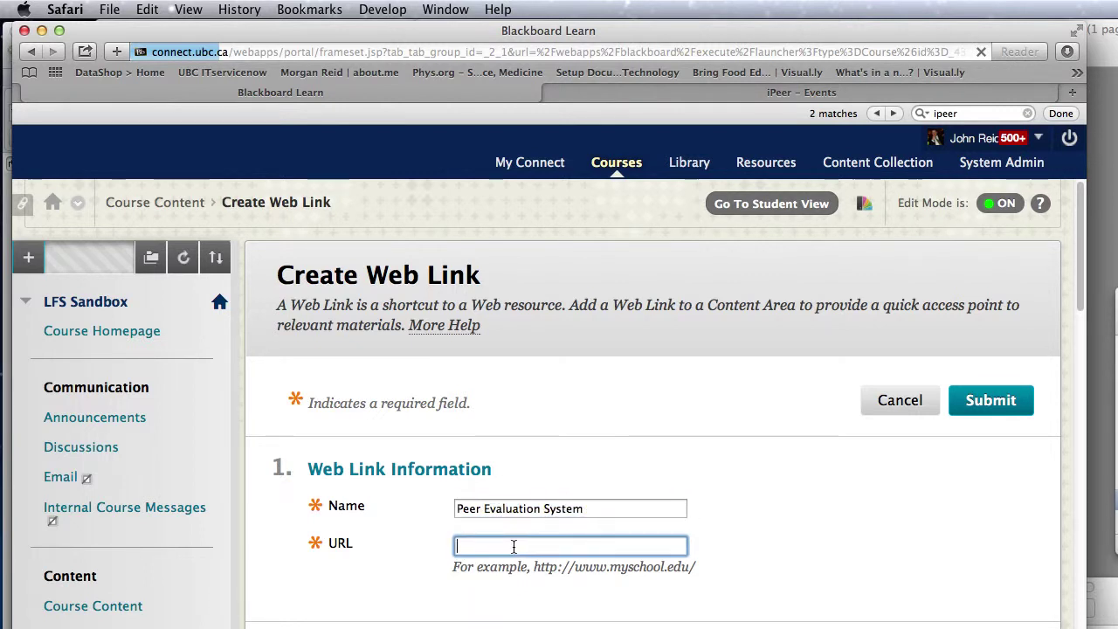
{"action": "key", "text": "super+v"}
{"action": "scroll", "coordinate": [591, 546], "scroll_direction": "down", "scroll_amount": 5}
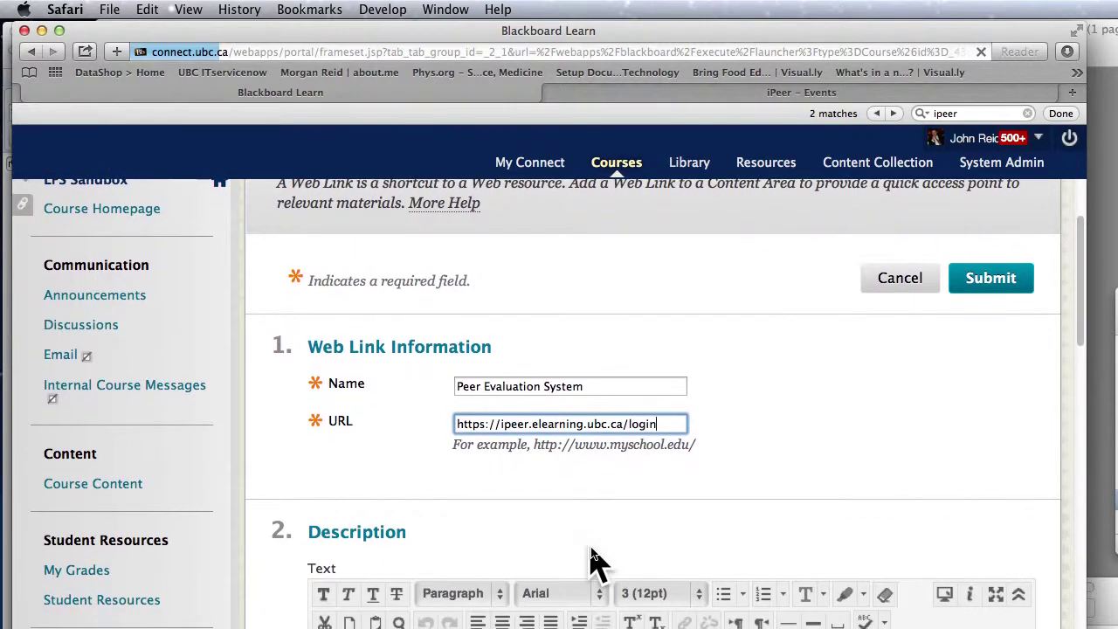
{"action": "scroll", "coordinate": [591, 547], "scroll_direction": "down", "scroll_amount": 10}
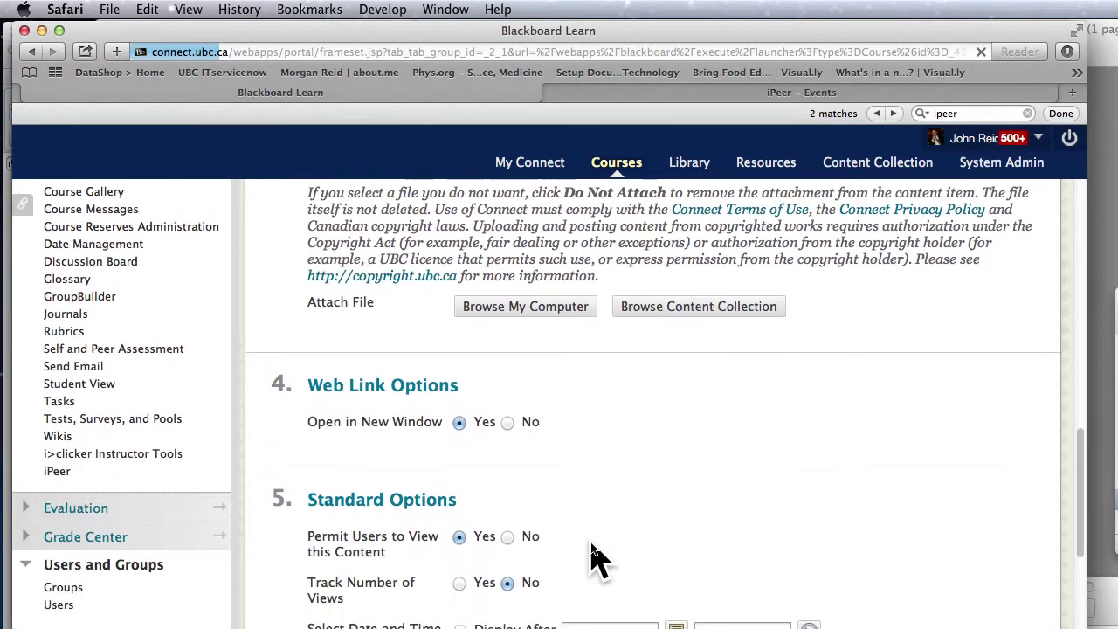
{"action": "scroll", "coordinate": [528, 512], "scroll_direction": "down", "scroll_amount": 5}
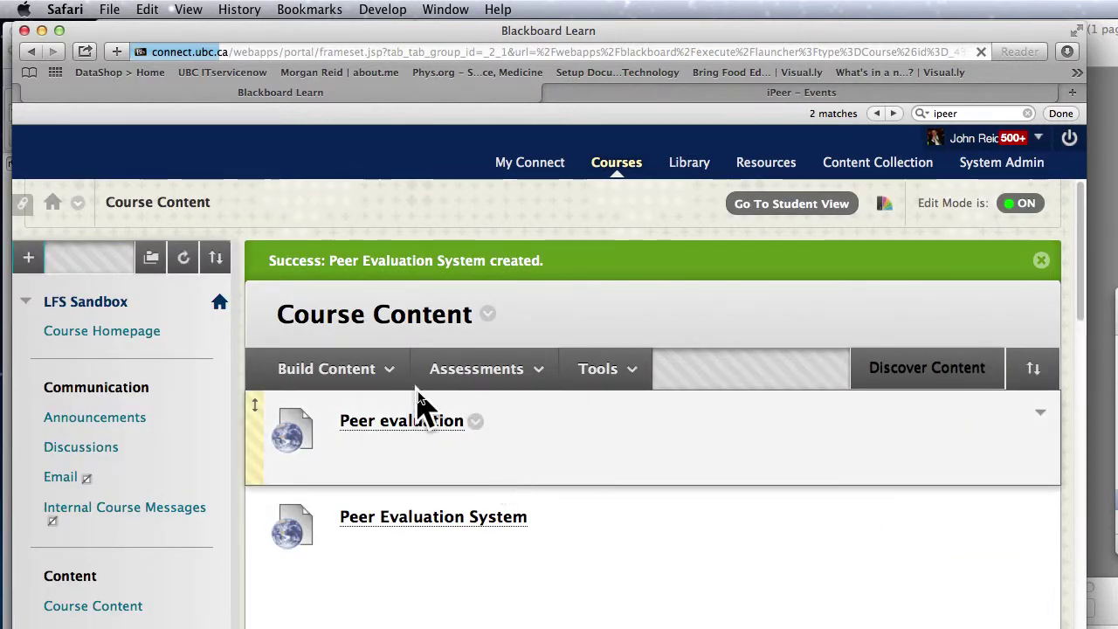
{"action": "left_click", "coordinate": [402, 381]}
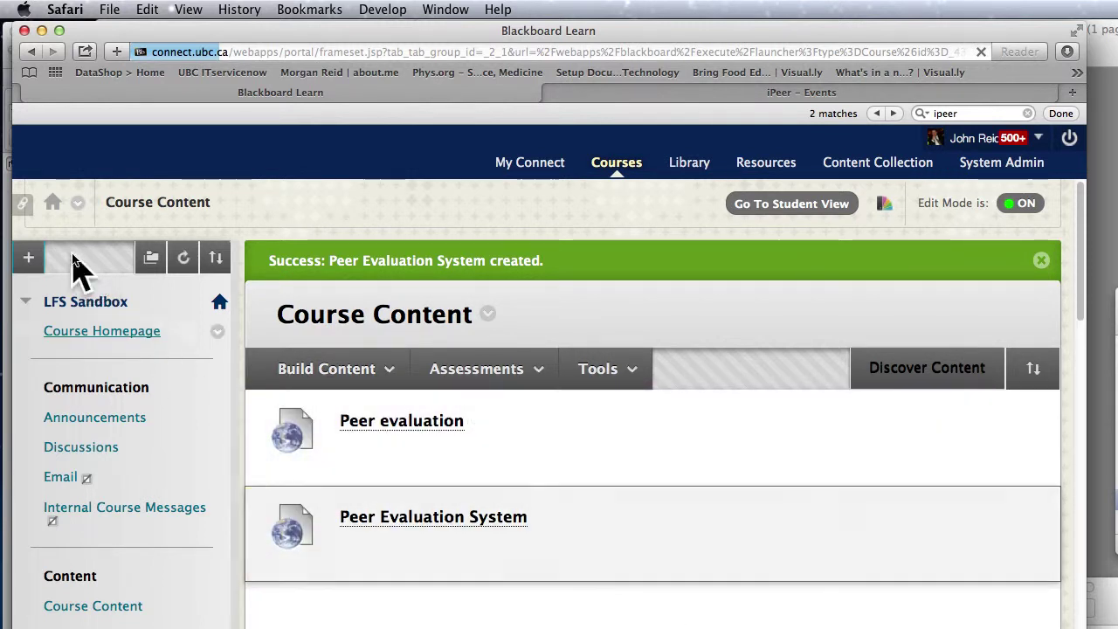
{"action": "left_click", "coordinate": [29, 259]}
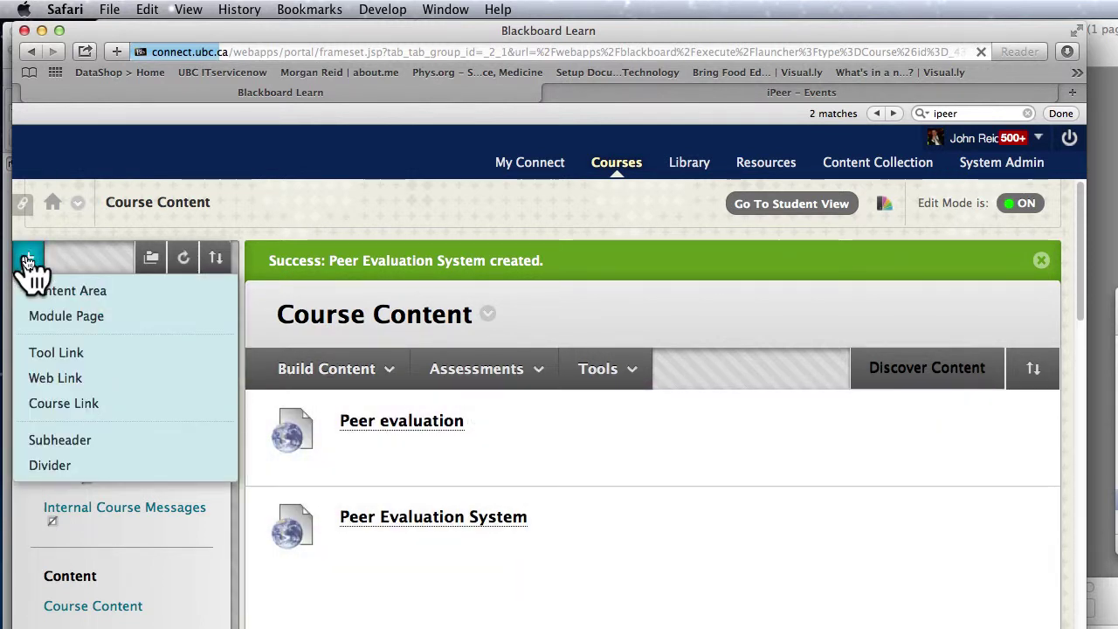
{"action": "left_click", "coordinate": [80, 379]}
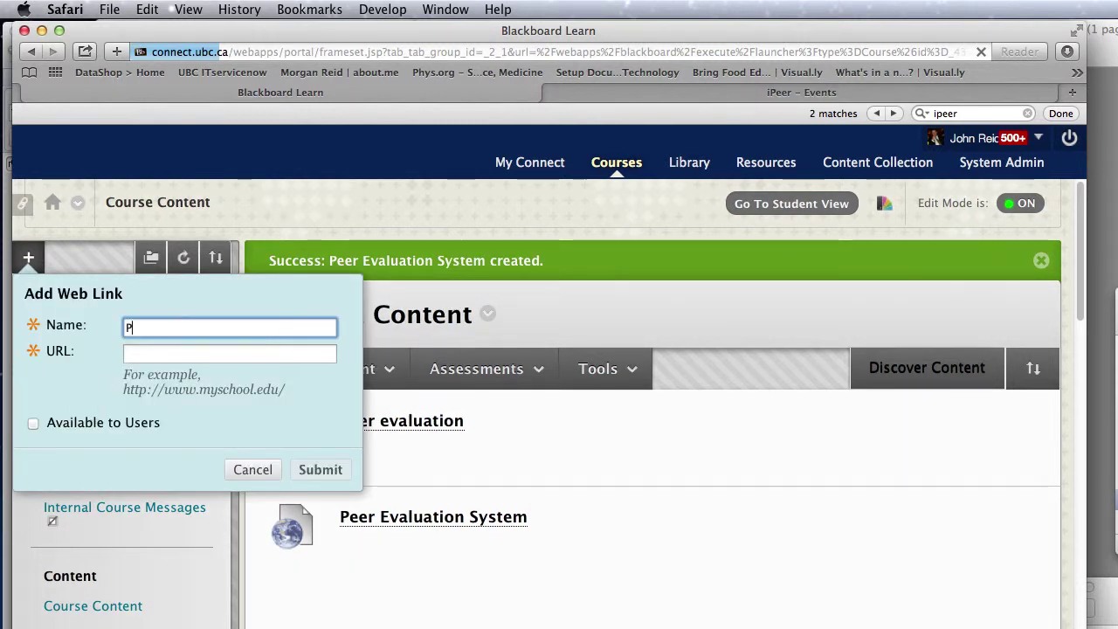
{"action": "type", "text": "Peer Evaluations"}
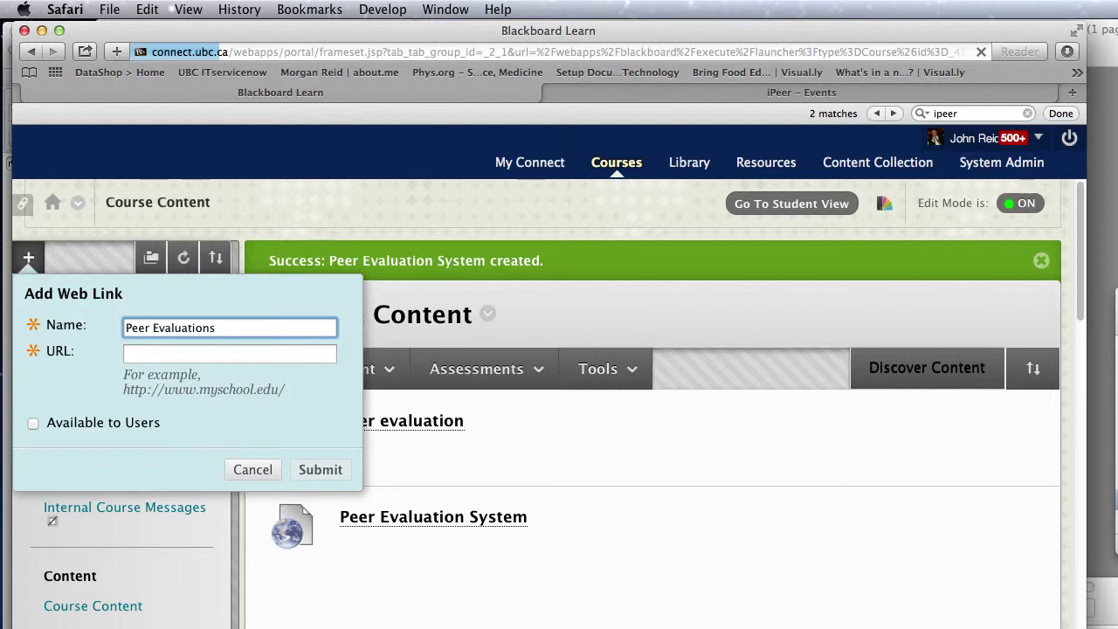
{"action": "left_click", "coordinate": [151, 352]}
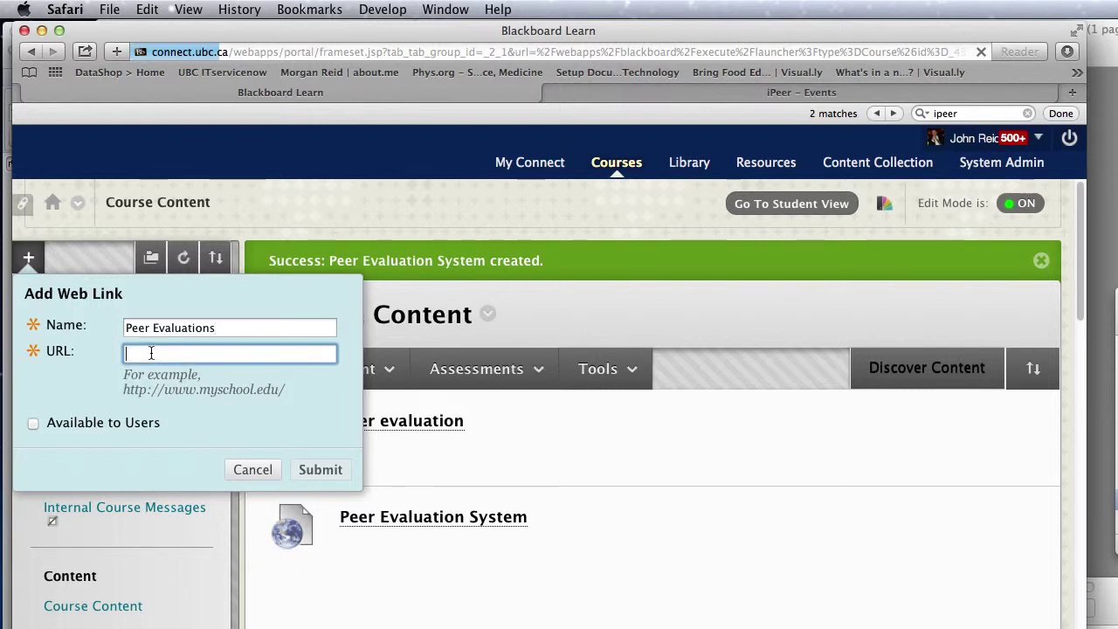
{"action": "key", "text": "super+v"}
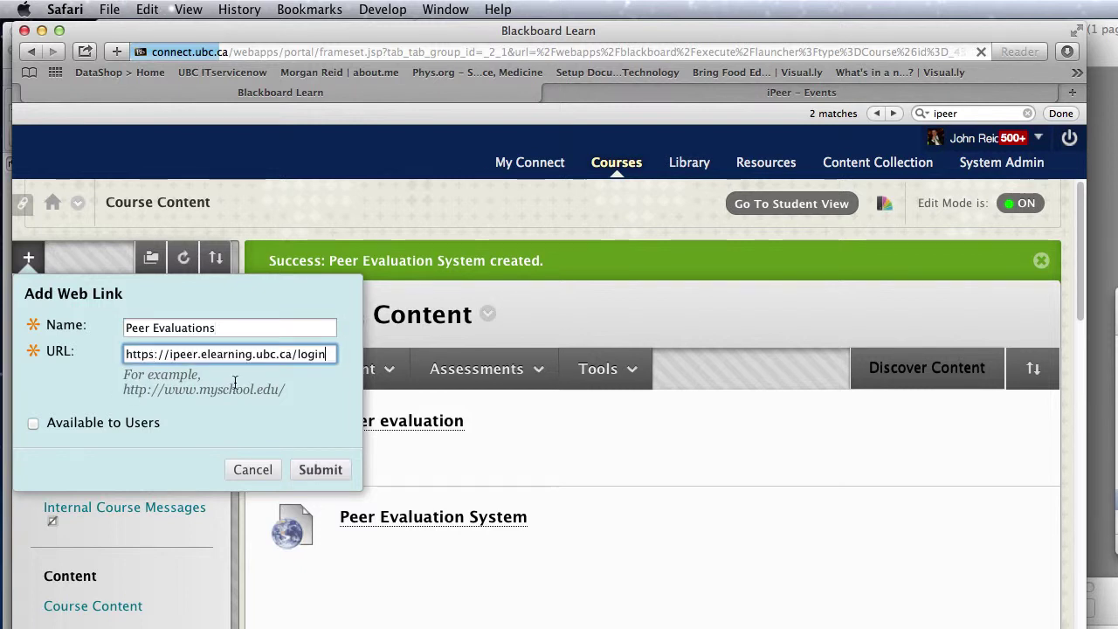
{"action": "left_click", "coordinate": [33, 422]}
{"action": "left_click", "coordinate": [314, 471]}
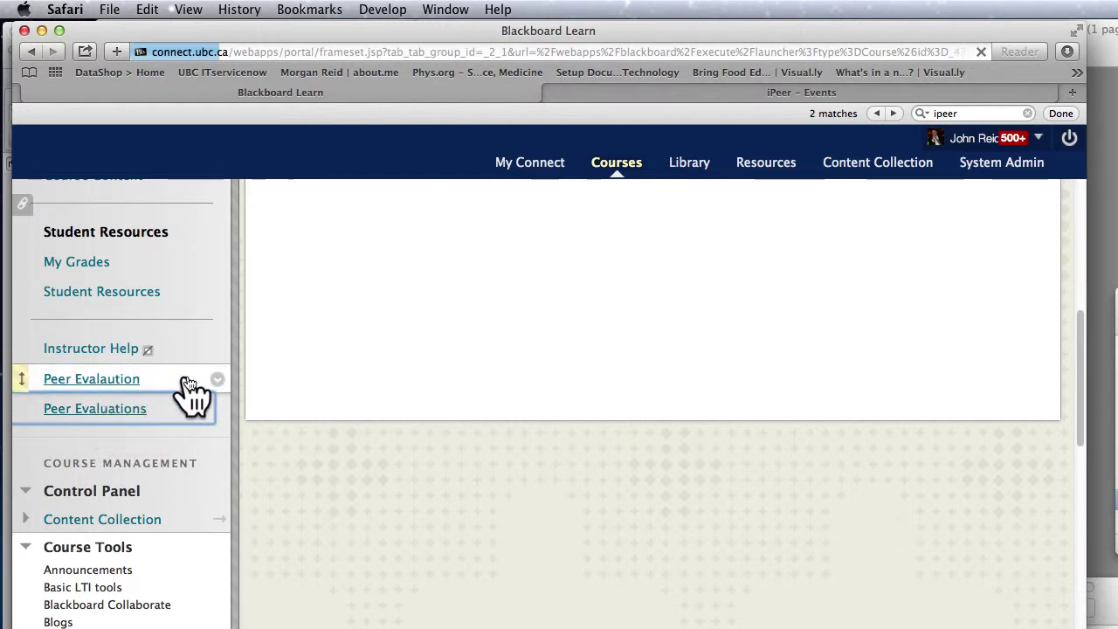
Step: Permanently delete the misspelled Peer Evalaution link from the course menu
{"action": "left_click", "coordinate": [218, 382]}
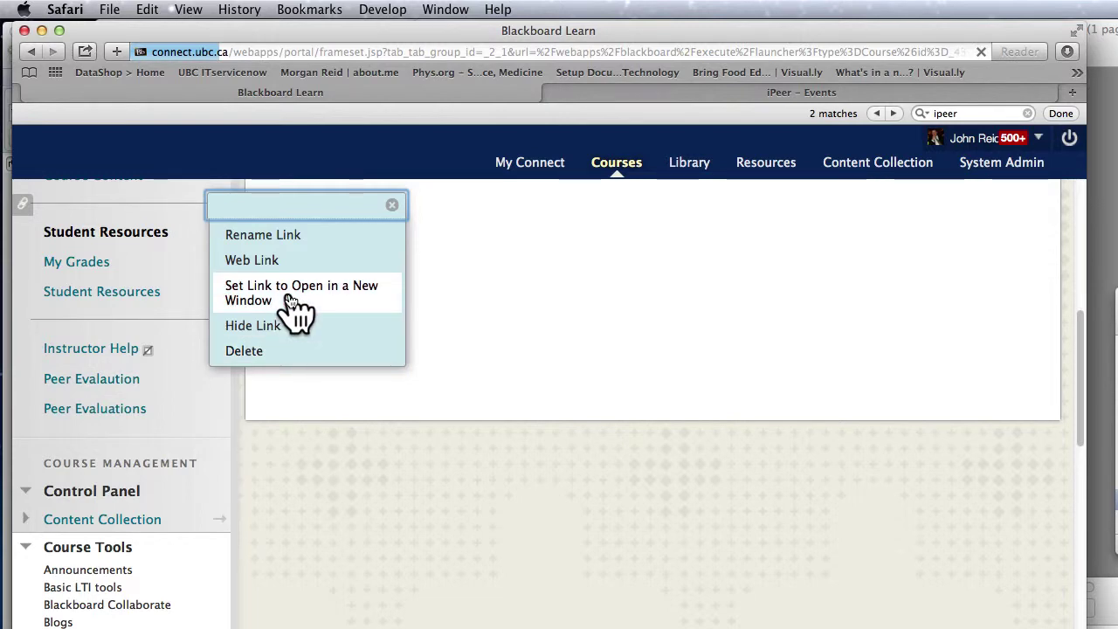
{"action": "left_click", "coordinate": [262, 350]}
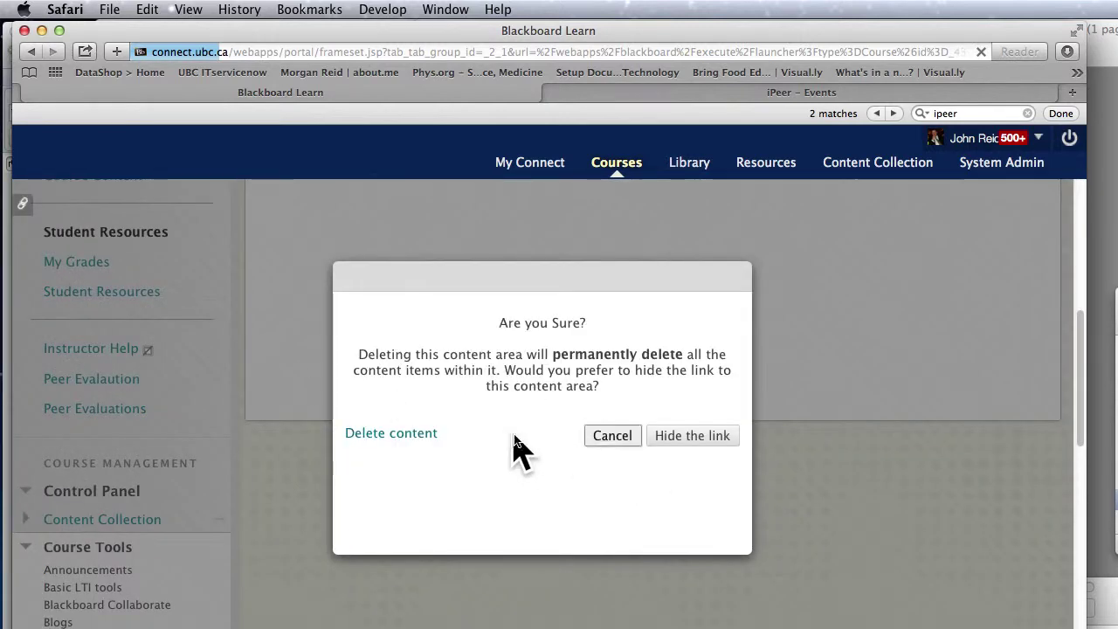
{"action": "left_click", "coordinate": [410, 434]}
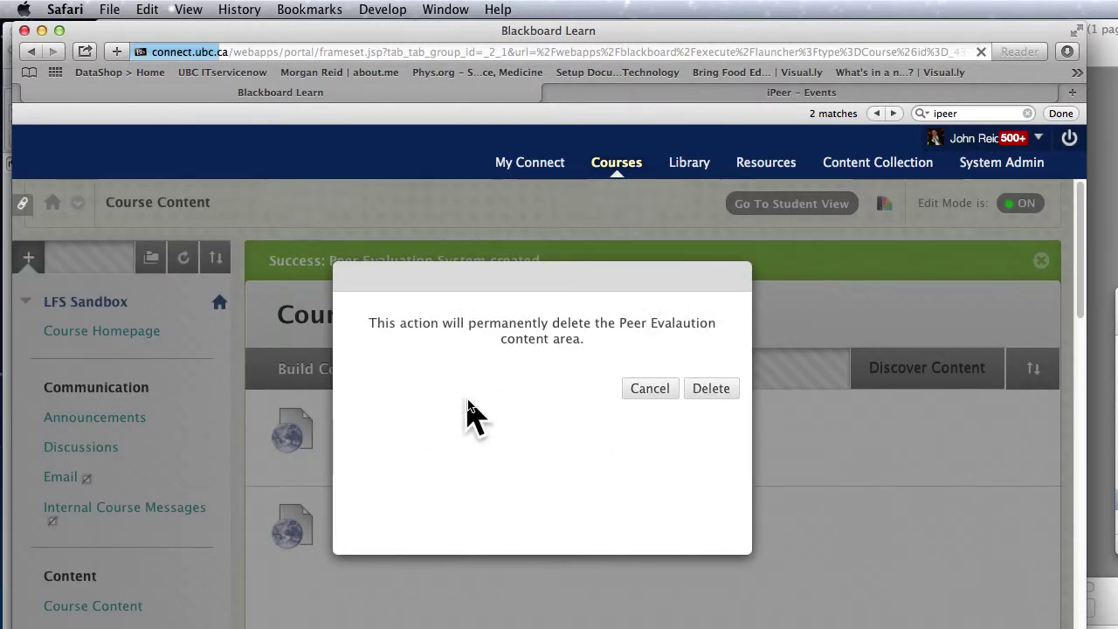
{"action": "left_click", "coordinate": [723, 392]}
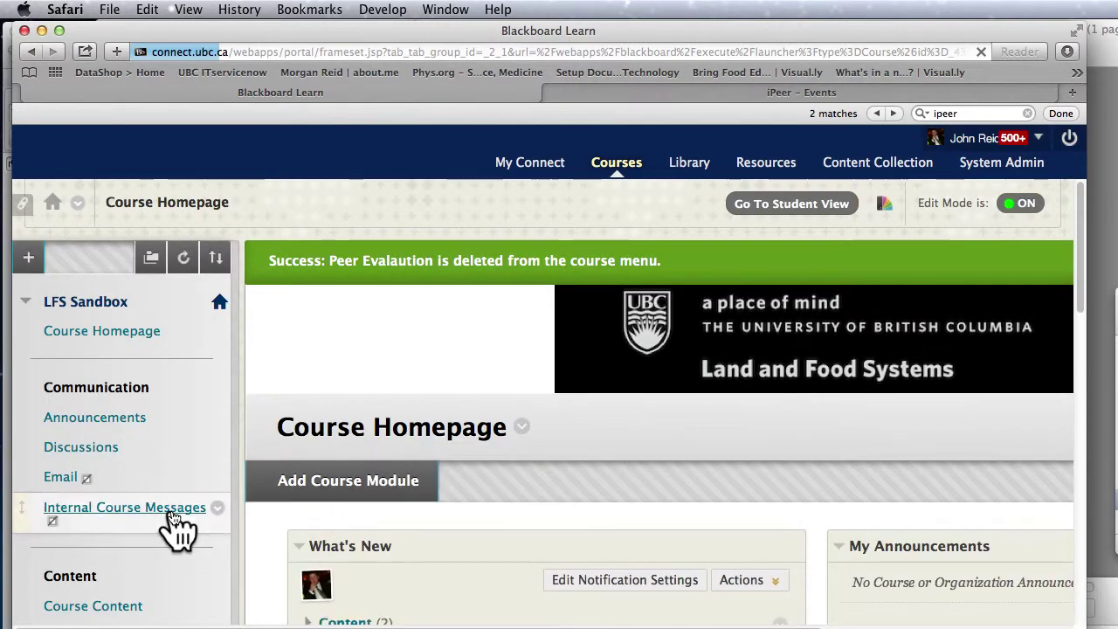
Step: Open the Peer Evaluations link in the course menu and look through the iPeer home page it loads
{"action": "scroll", "coordinate": [172, 522], "scroll_direction": "down", "scroll_amount": 5}
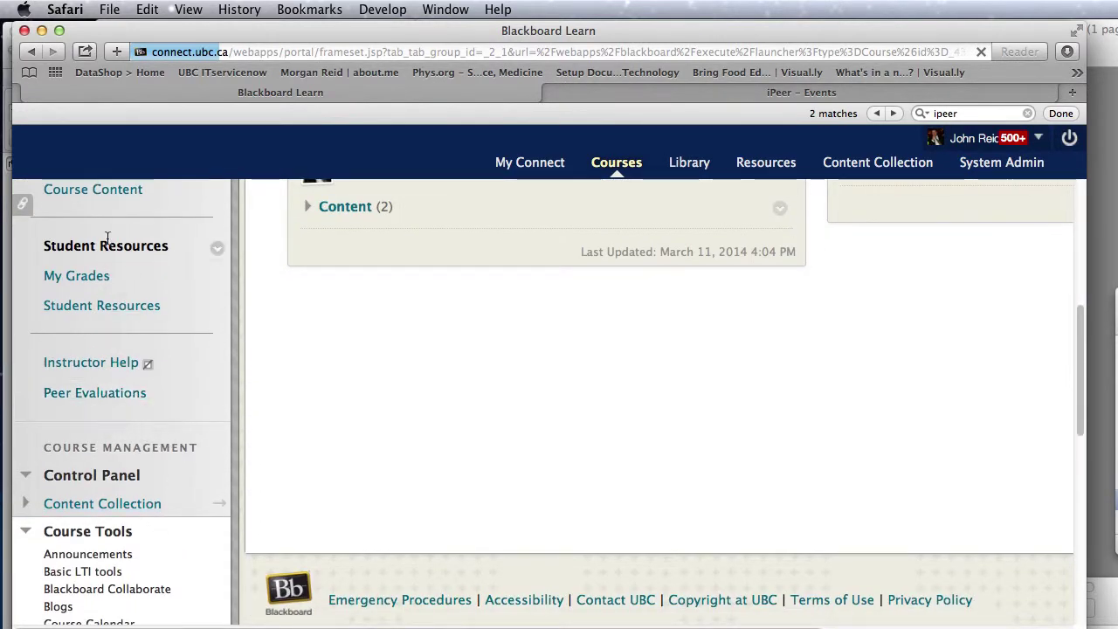
{"action": "scroll", "coordinate": [98, 419], "scroll_direction": "up", "scroll_amount": 3}
{"action": "scroll", "coordinate": [100, 424], "scroll_direction": "down", "scroll_amount": 2}
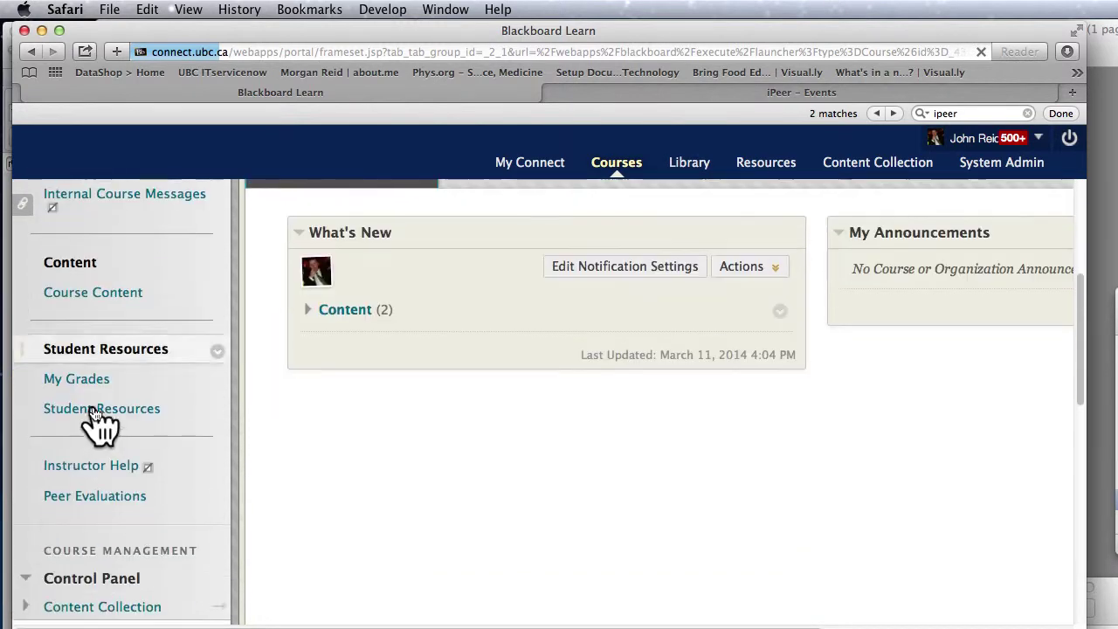
{"action": "left_click", "coordinate": [109, 493]}
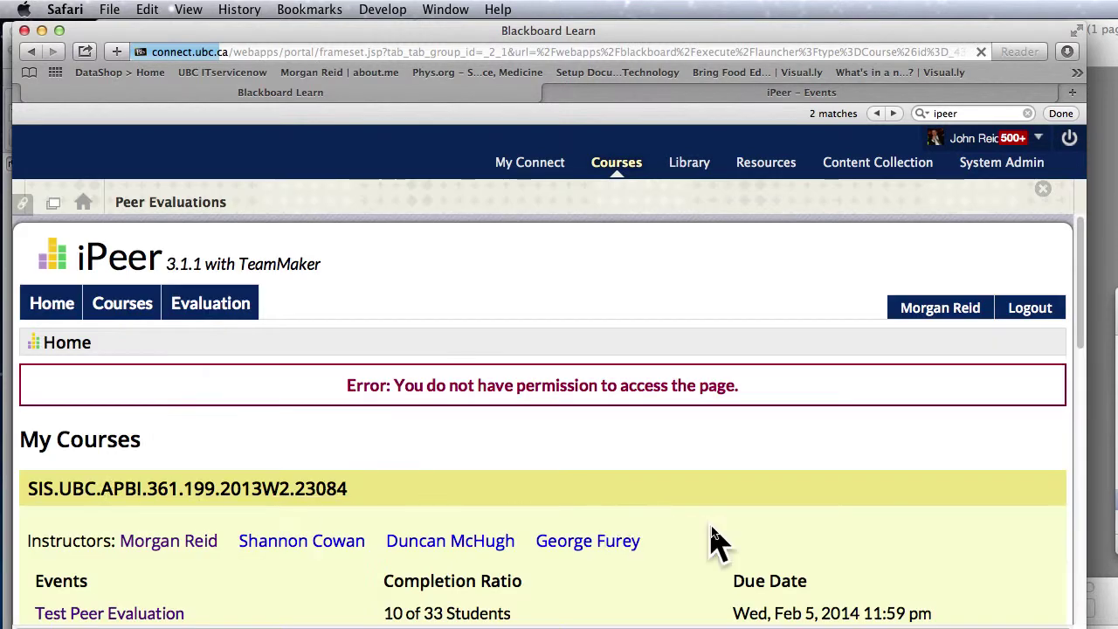
{"action": "scroll", "coordinate": [723, 542], "scroll_direction": "down", "scroll_amount": 4}
{"action": "scroll", "coordinate": [724, 543], "scroll_direction": "up", "scroll_amount": 4}
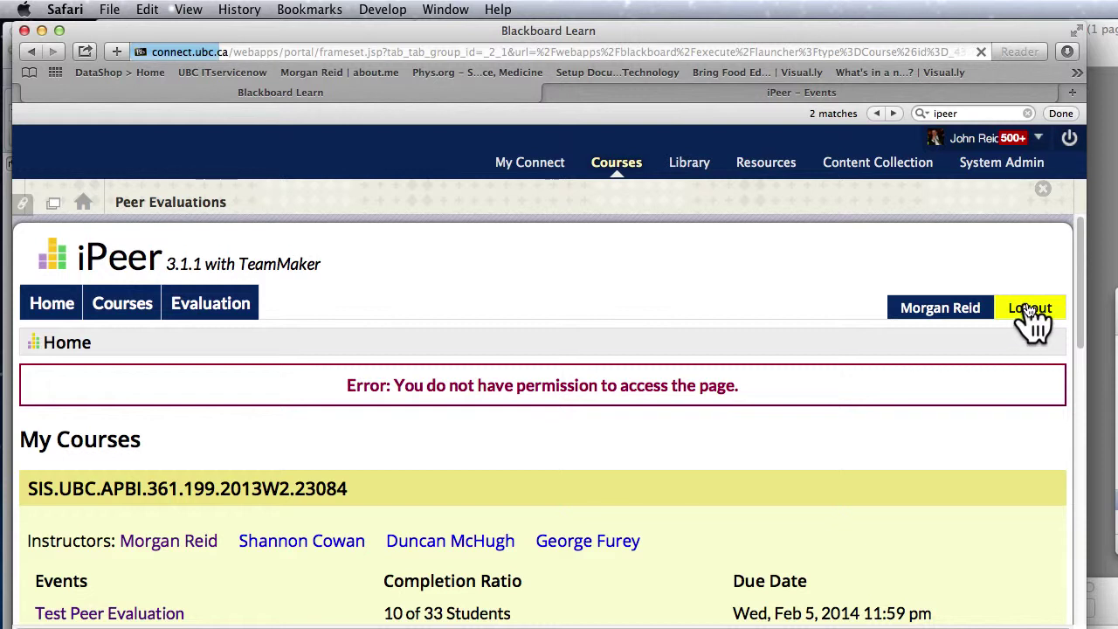
Step: Log out of iPeer and Connect, and open the Campus-Wide Login page
{"action": "left_click", "coordinate": [1030, 310]}
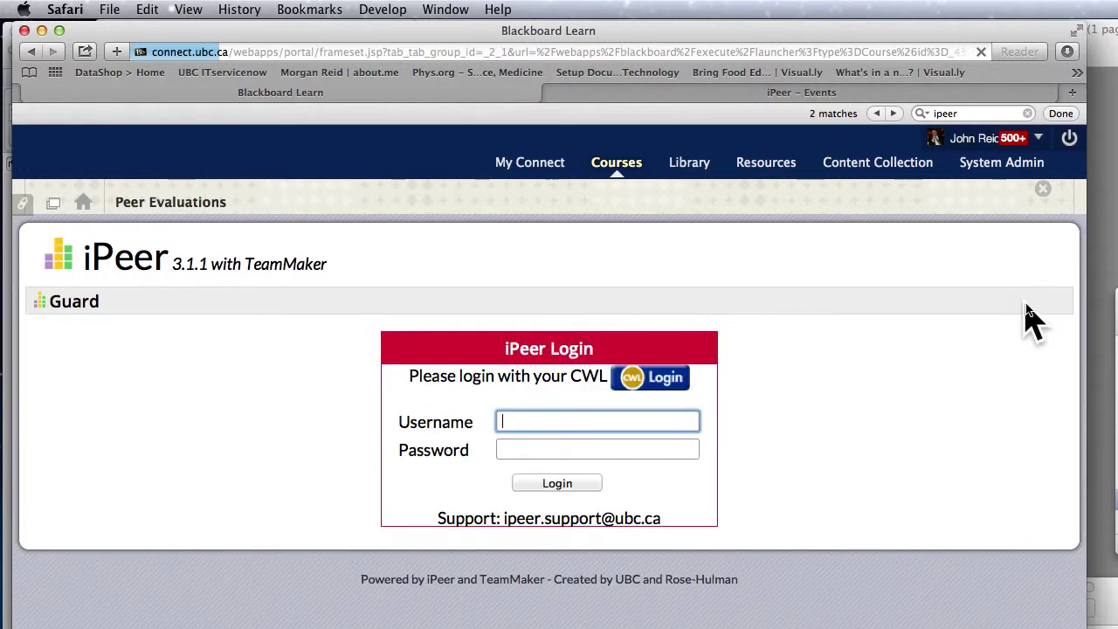
{"action": "left_click", "coordinate": [1070, 142]}
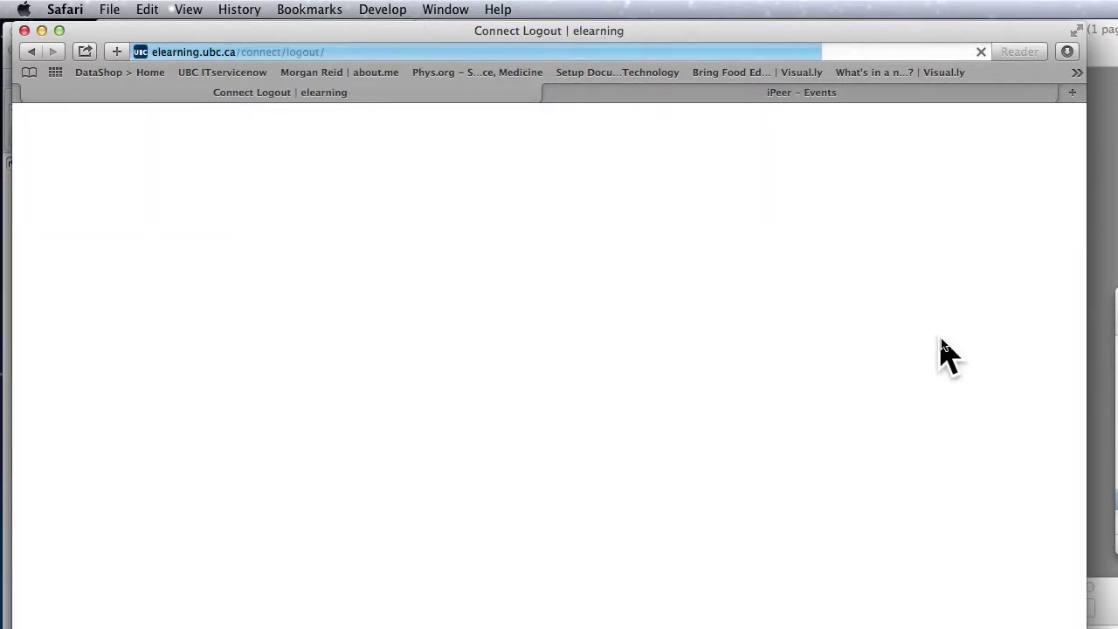
{"action": "left_click", "coordinate": [345, 543]}
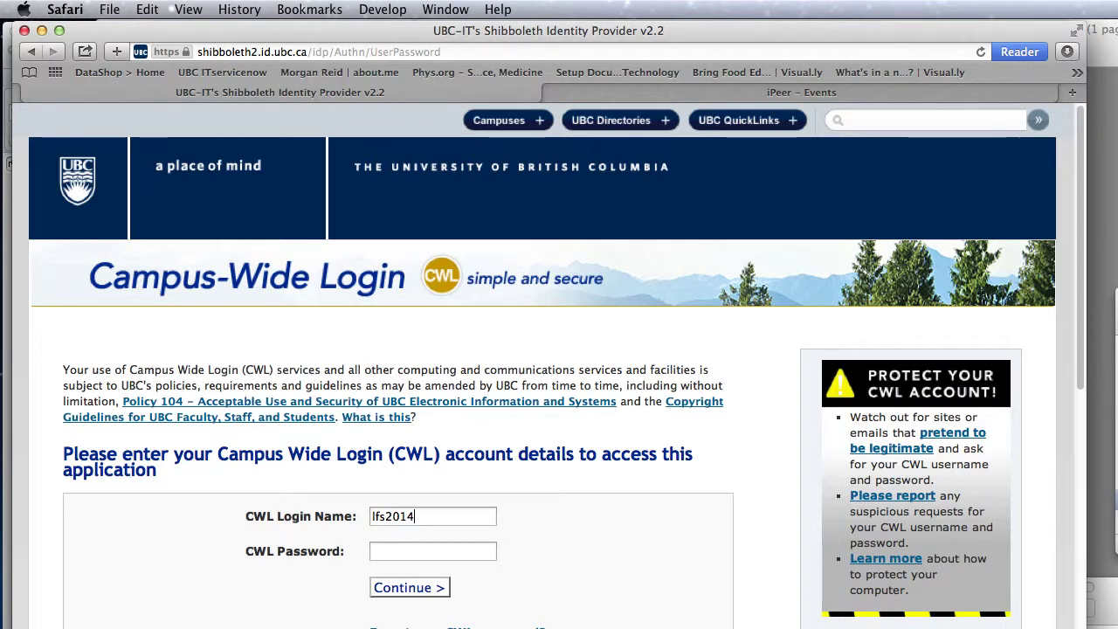
Step: Enter the CWL password for the student account and sign in to Connect
{"action": "key", "text": "super+Tab"}
{"action": "key", "text": "super+Tab"}
{"action": "key", "text": "super+Tab"}
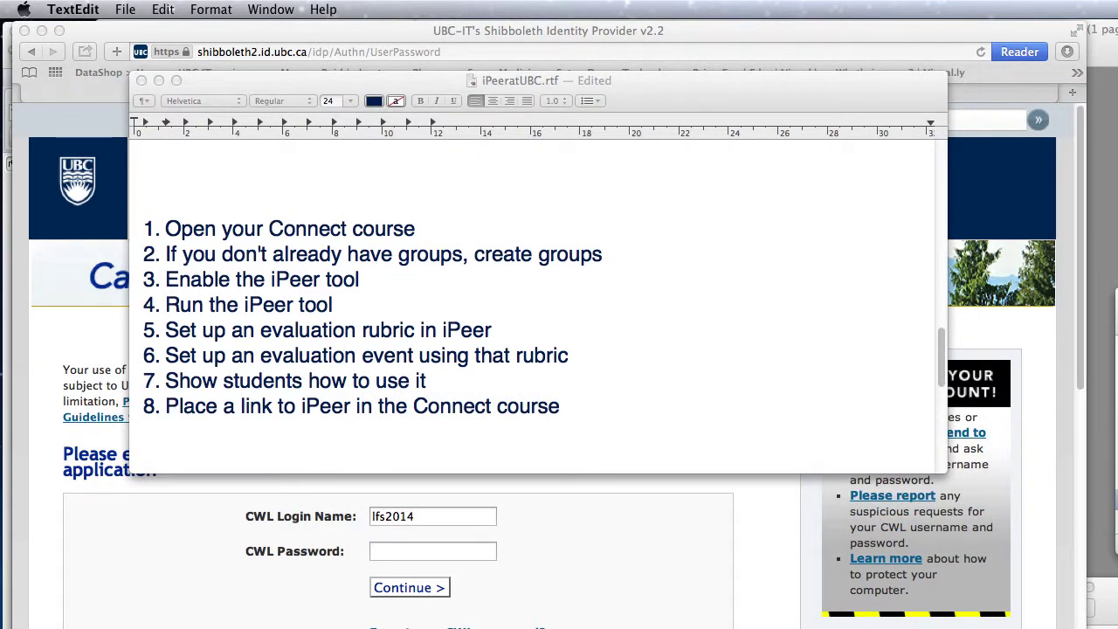
{"action": "left_click", "coordinate": [483, 544]}
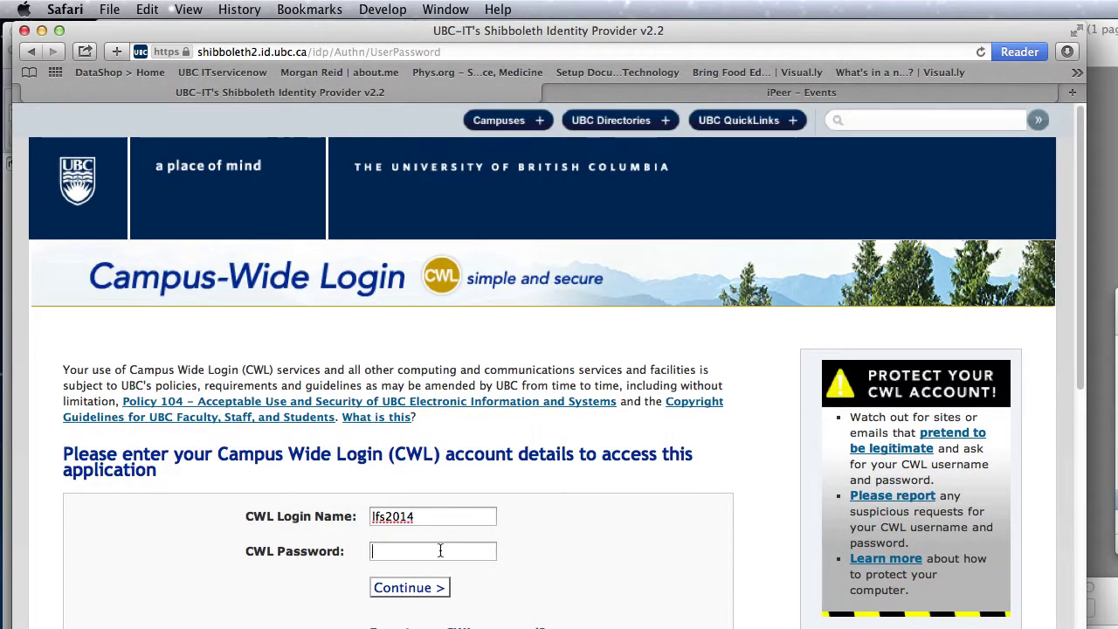
{"action": "key", "text": "super+v"}
{"action": "left_click", "coordinate": [437, 592]}
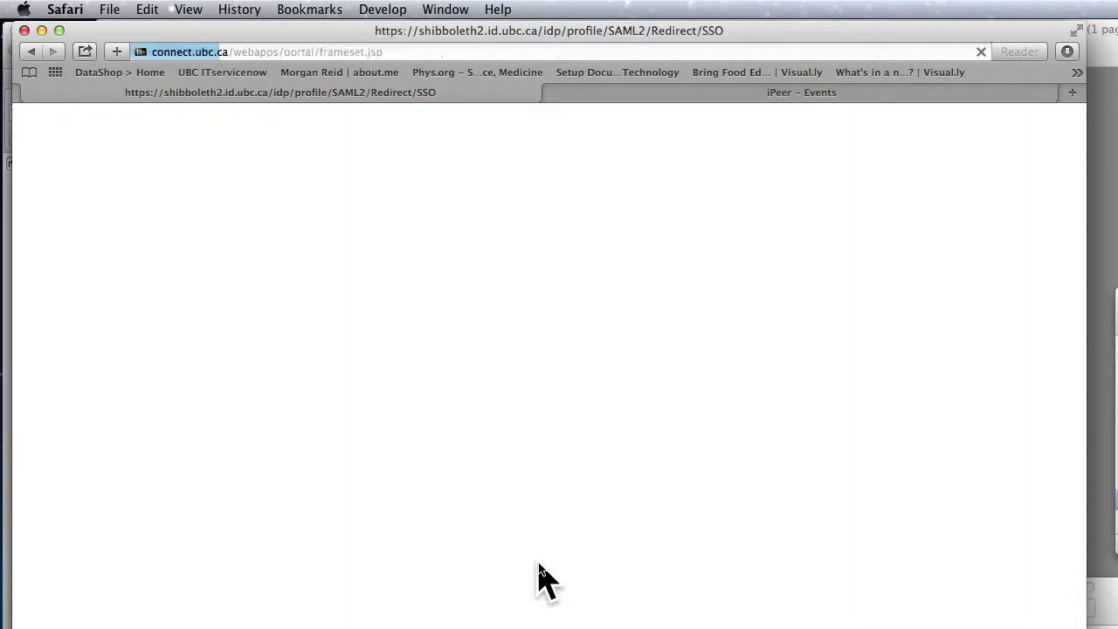
Step: Open the LFS Sandbox course from the student's course list and follow its Peer Evaluations link
{"action": "scroll", "coordinate": [616, 476], "scroll_direction": "down", "scroll_amount": 1}
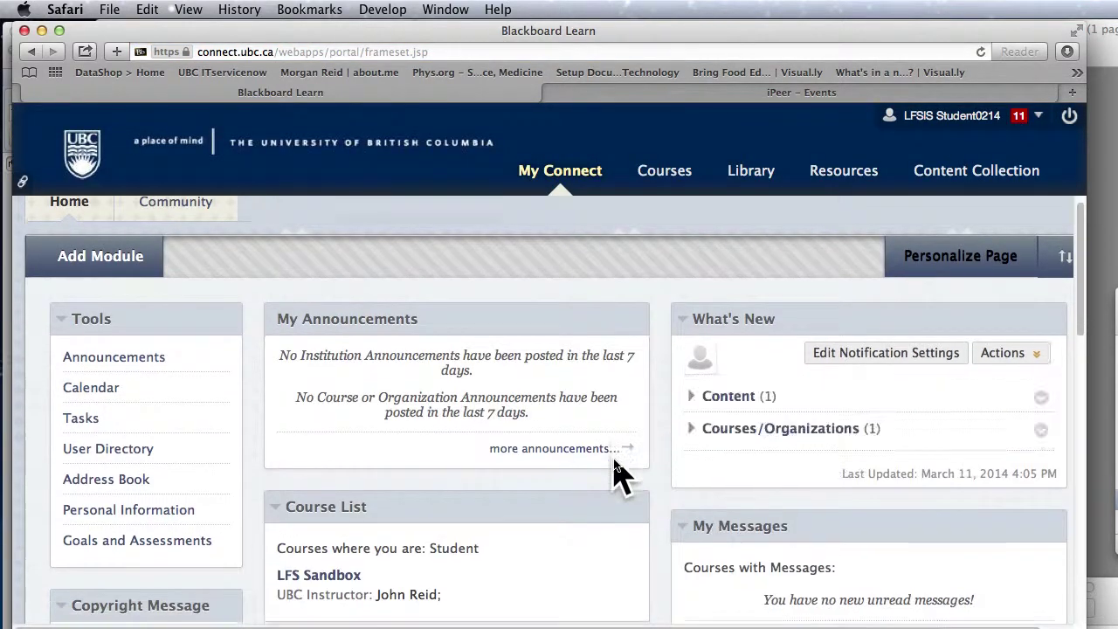
{"action": "scroll", "coordinate": [616, 476], "scroll_direction": "down", "scroll_amount": 4}
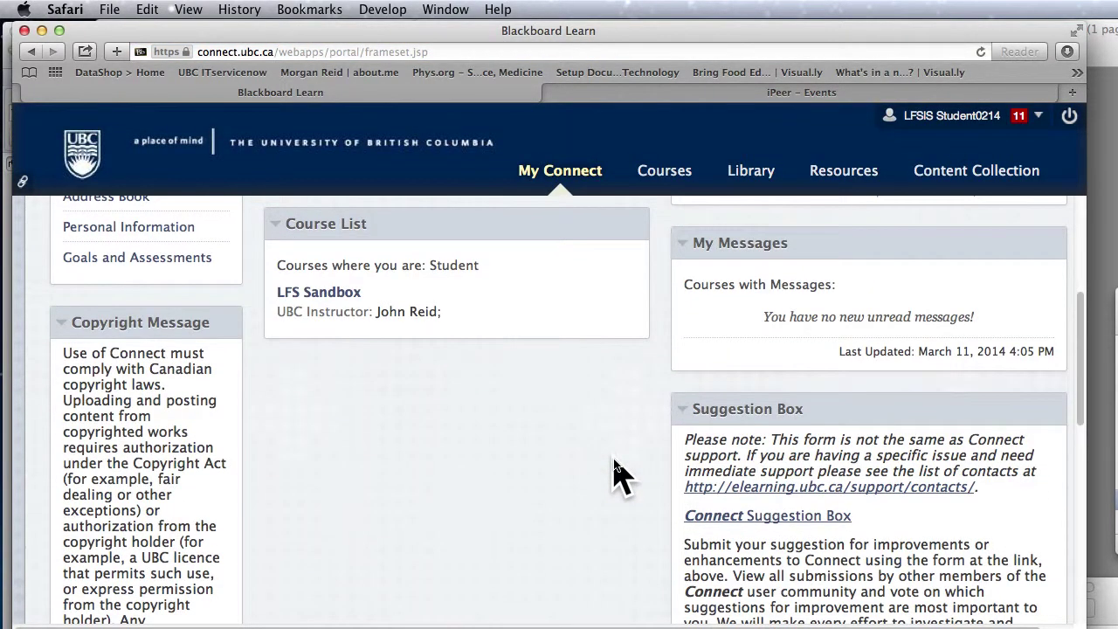
{"action": "left_click", "coordinate": [349, 291]}
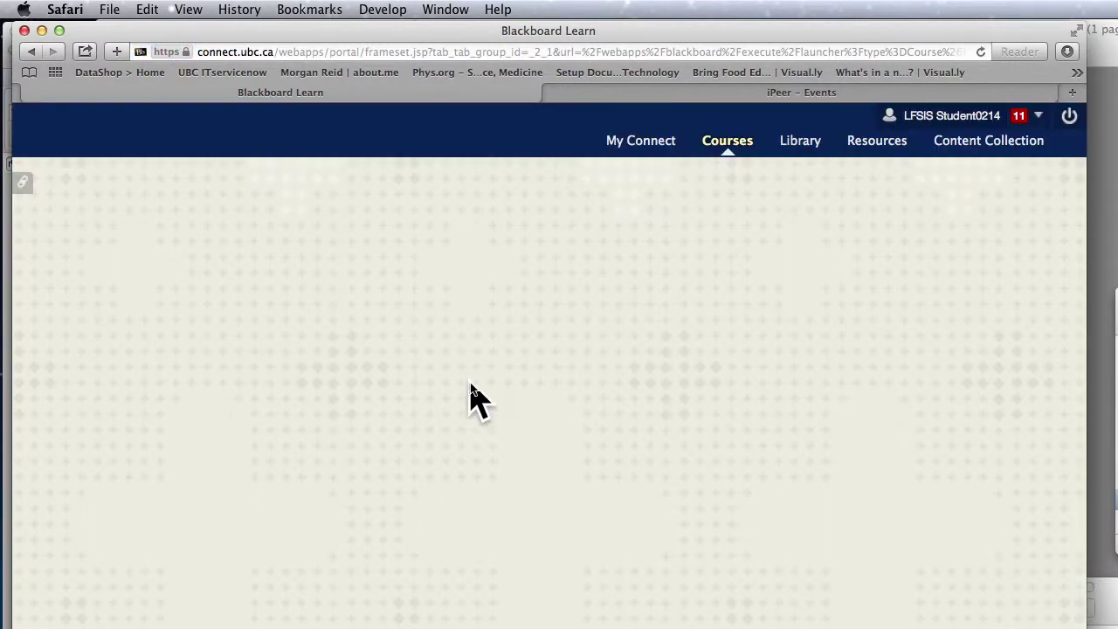
{"action": "scroll", "coordinate": [469, 399], "scroll_direction": "down", "scroll_amount": 4}
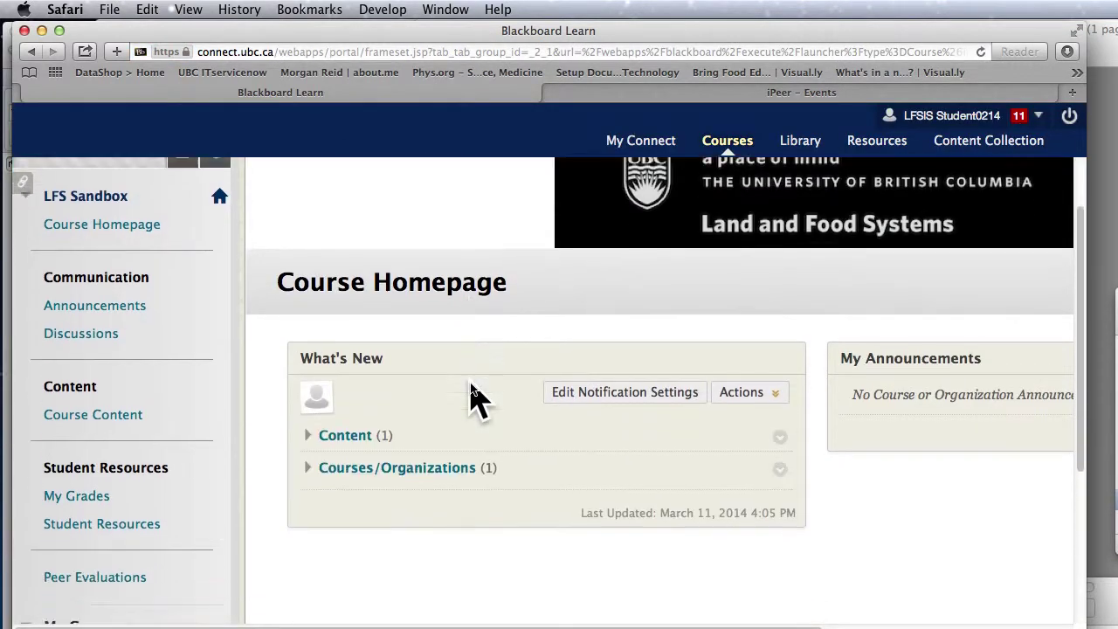
{"action": "left_click", "coordinate": [65, 359]}
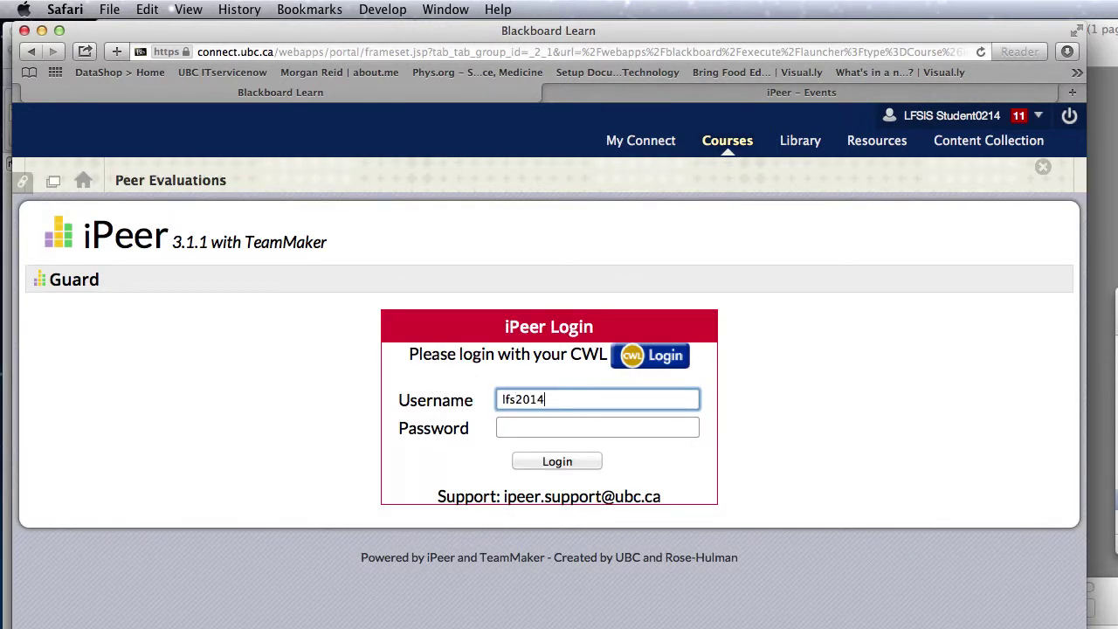
Step: Enter the student account's password in the iPeer login form and log in
{"action": "key", "text": "Tab"}
{"action": "key", "text": "super+v"}
{"action": "left_click", "coordinate": [598, 462]}
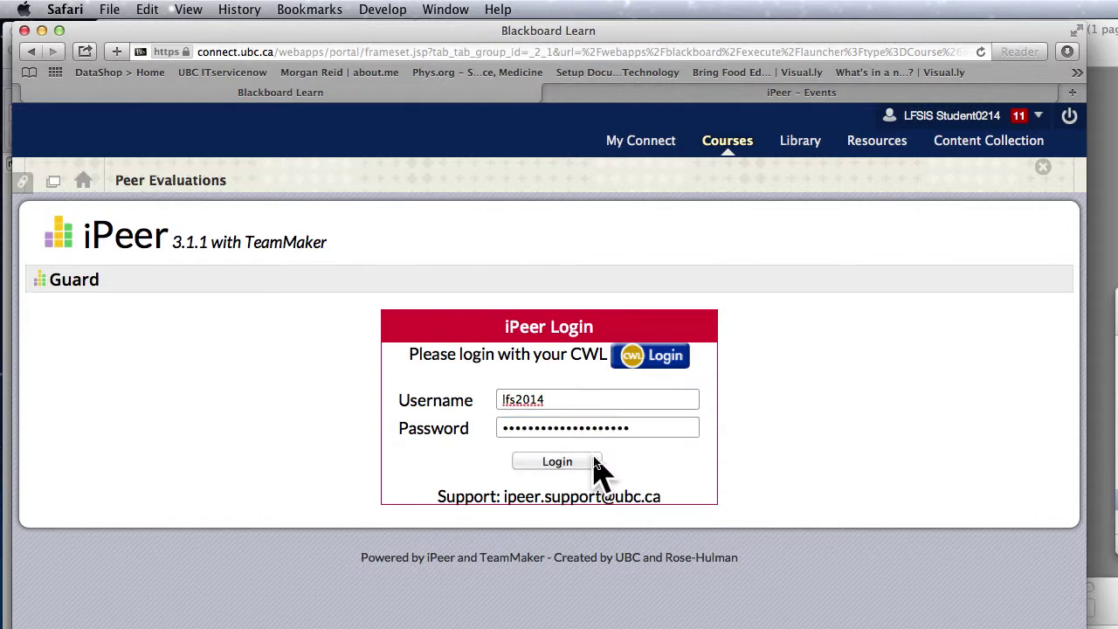
{"action": "left_click", "coordinate": [630, 194]}
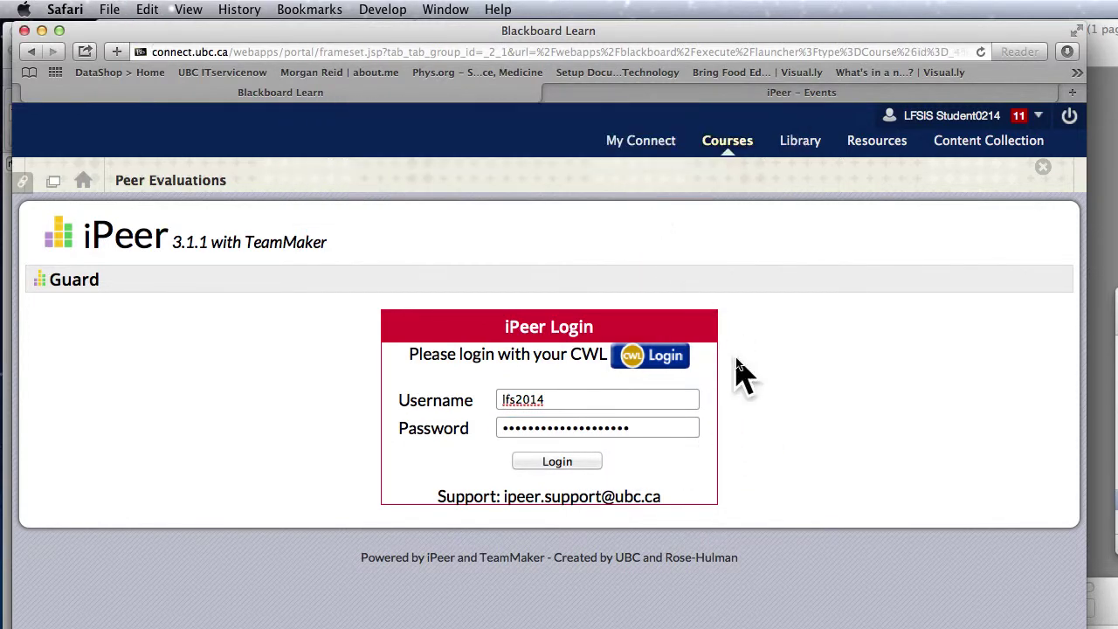
Step: Review the student's due and submitted peer evaluations and surveys on the iPeer home page
{"action": "scroll", "coordinate": [686, 393], "scroll_direction": "down", "scroll_amount": 4}
{"action": "scroll", "coordinate": [687, 393], "scroll_direction": "down", "scroll_amount": 3}
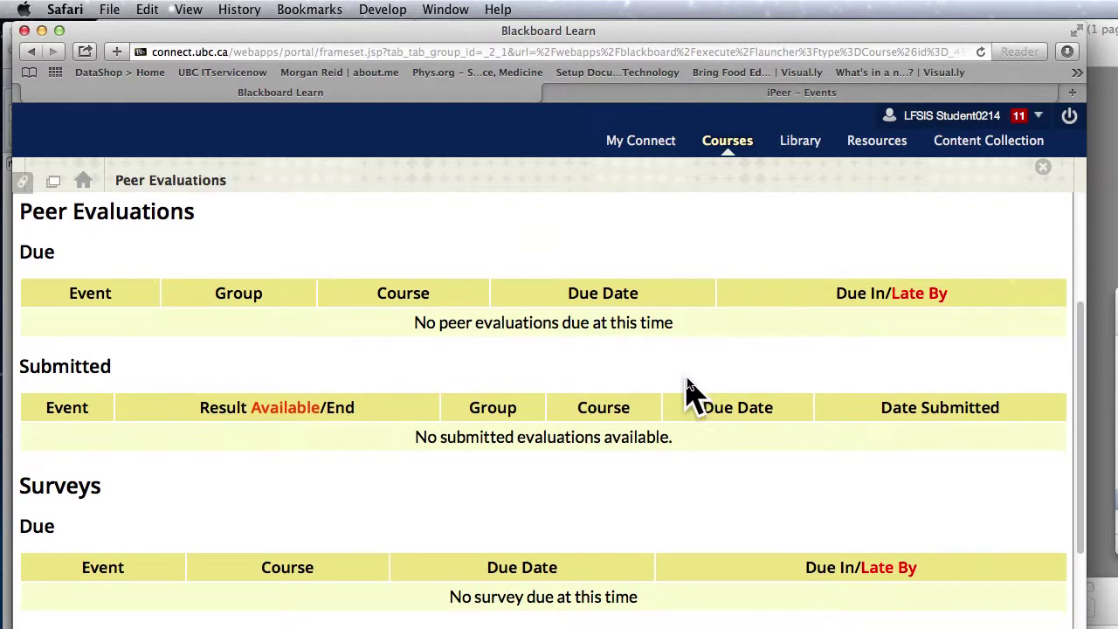
{"action": "scroll", "coordinate": [686, 393], "scroll_direction": "up", "scroll_amount": 3}
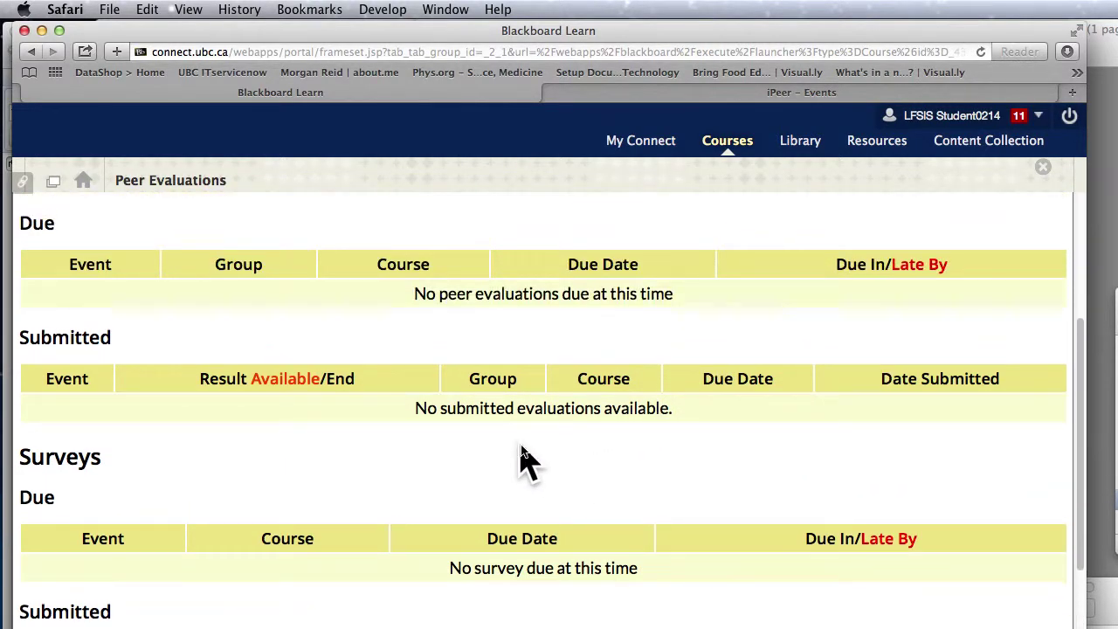
{"action": "scroll", "coordinate": [524, 456], "scroll_direction": "up", "scroll_amount": 3}
{"action": "scroll", "coordinate": [559, 463], "scroll_direction": "up", "scroll_amount": 2}
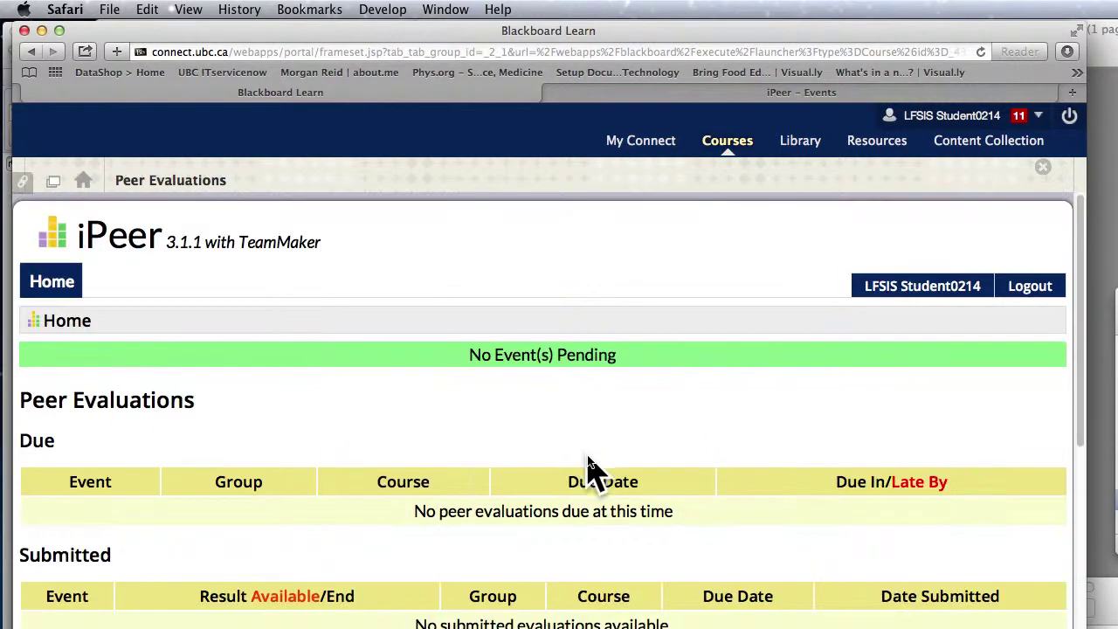
Step: Switch to TextEdit and return to the title "How to Use iPeer at UBC" in the iPeeratUBC.rtf outline
{"action": "key", "text": "super+Tab"}
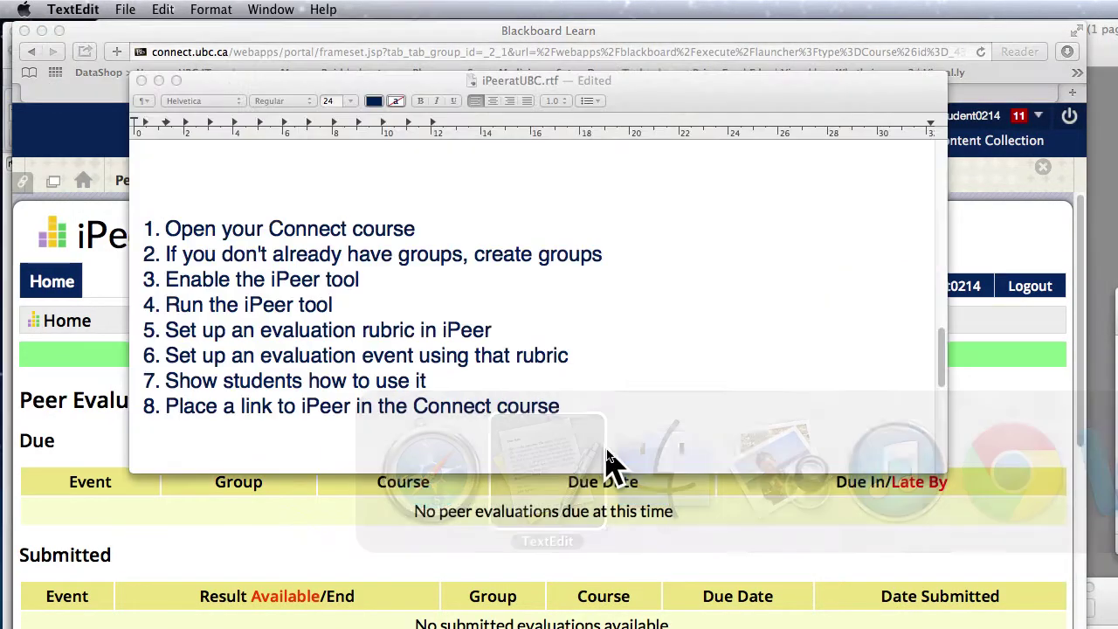
{"action": "scroll", "coordinate": [661, 399], "scroll_direction": "up", "scroll_amount": 5}
{"action": "scroll", "coordinate": [661, 402], "scroll_direction": "up", "scroll_amount": 5}
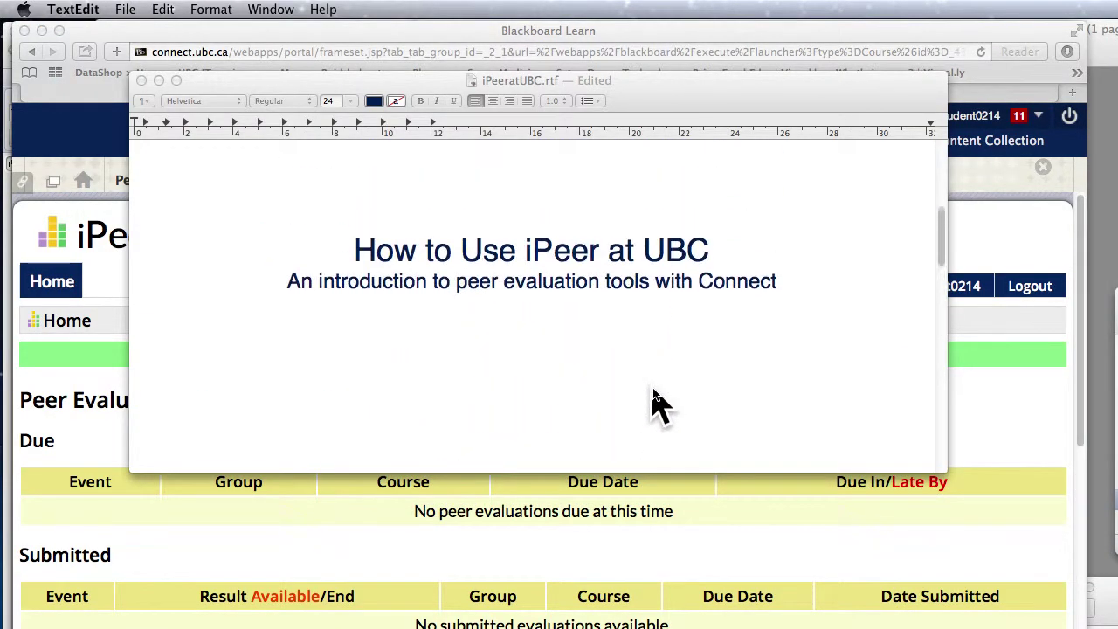